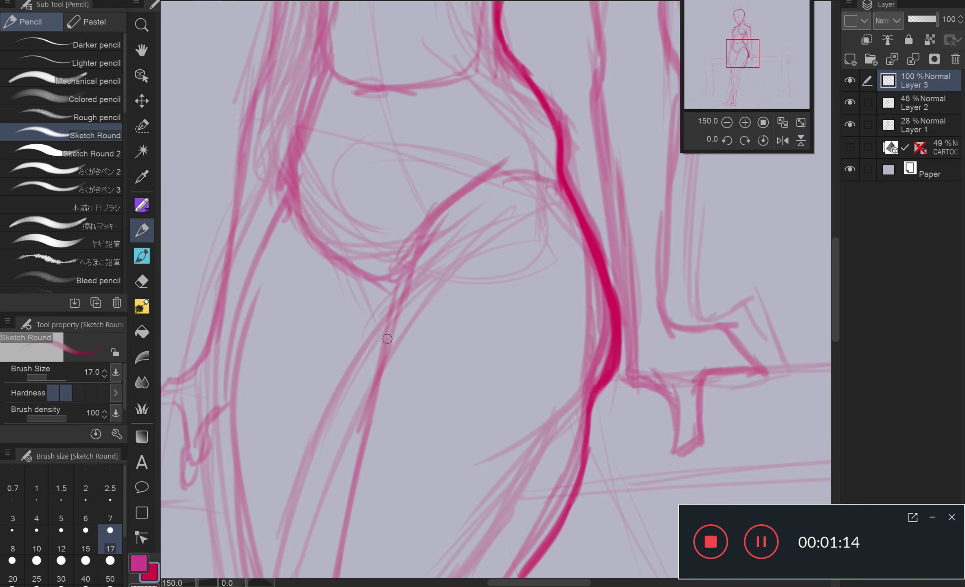
Trace the thigh contours from the hips down to the knees on Layer 3 with the Sketch Round pencil.
drag(453, 189, 300, 433)
drag(530, 73, 405, 235)
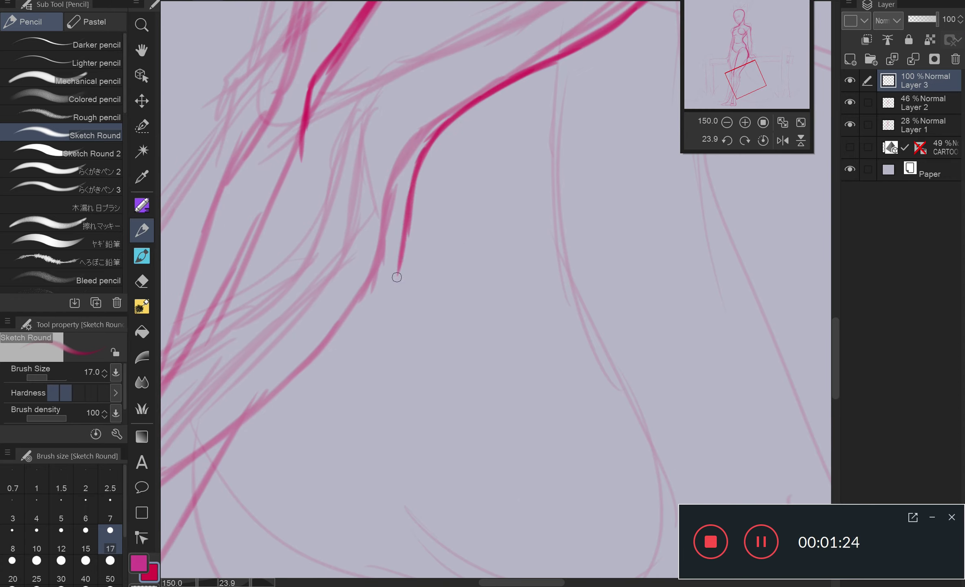
drag(411, 187, 208, 432)
drag(461, 75, 297, 371)
drag(385, 222, 177, 503)
drag(419, 361, 226, 546)
Trace the knee and calf contours of both legs over the rough sketch.
mouse_move(495, 289)
mouse_down()
mouse_move(415, 422)
mouse_move(493, 413)
mouse_up()
mouse_move(556, 306)
mouse_down()
mouse_move(545, 359)
mouse_move(554, 385)
mouse_up()
mouse_move(570, 398)
mouse_down()
mouse_move(532, 387)
mouse_move(486, 415)
mouse_move(552, 442)
mouse_move(624, 422)
mouse_move(615, 332)
mouse_up()
drag(609, 259, 490, 346)
drag(519, 199, 489, 413)
drag(394, 122, 377, 376)
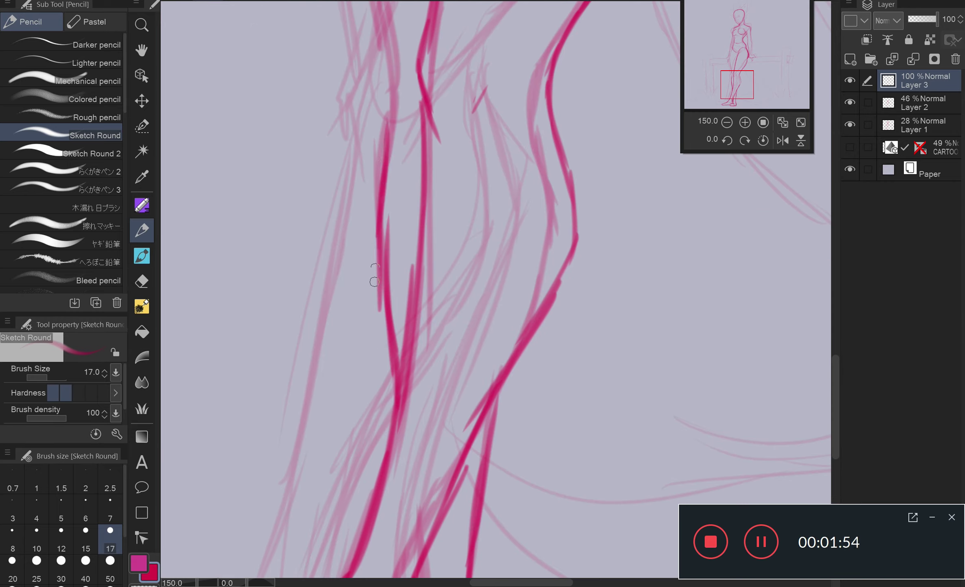
Trace the shins and ankles of both legs down to the feet.
drag(396, 46, 375, 291)
drag(270, 384, 314, 537)
drag(291, 120, 281, 477)
drag(263, 273, 328, 6)
drag(302, 285, 401, 254)
drag(381, 278, 471, 222)
drag(361, 281, 343, 341)
Draw the outlines of both feet and undo the stray stroke.
drag(342, 302, 389, 285)
drag(294, 329, 255, 453)
mouse_move(300, 206)
mouse_down()
mouse_move(273, 368)
mouse_move(279, 247)
mouse_up()
drag(344, 243, 326, 338)
key(ctrl+z)
mouse_move(298, 281)
mouse_down()
mouse_move(372, 209)
mouse_move(387, 177)
mouse_up()
mouse_move(399, 321)
mouse_down()
mouse_move(509, 259)
mouse_move(623, 293)
mouse_up()
drag(326, 175, 261, 247)
Trace both arms from the shoulders to the hands resting beside the hips.
scroll(448, 265, down, 3)
drag(426, 126, 448, 235)
drag(483, 122, 495, 283)
drag(499, 247, 491, 391)
drag(441, 227, 469, 427)
drag(448, 285, 545, 342)
drag(381, 240, 348, 344)
drag(356, 324, 335, 460)
Trace the head outline and clean up the chest lines by erasing part of the overlapping breast stroke.
key(e)
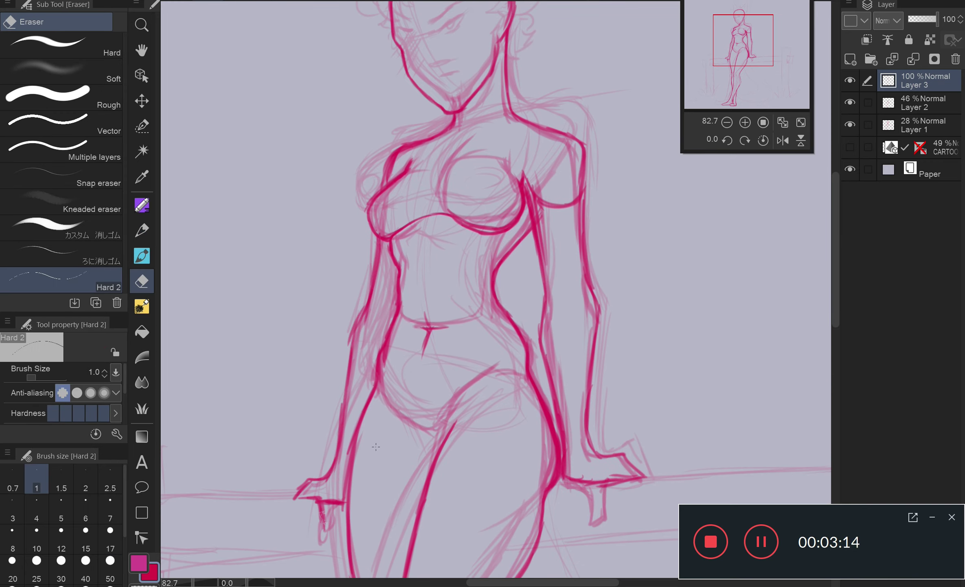
key(p)
drag(379, 81, 444, 171)
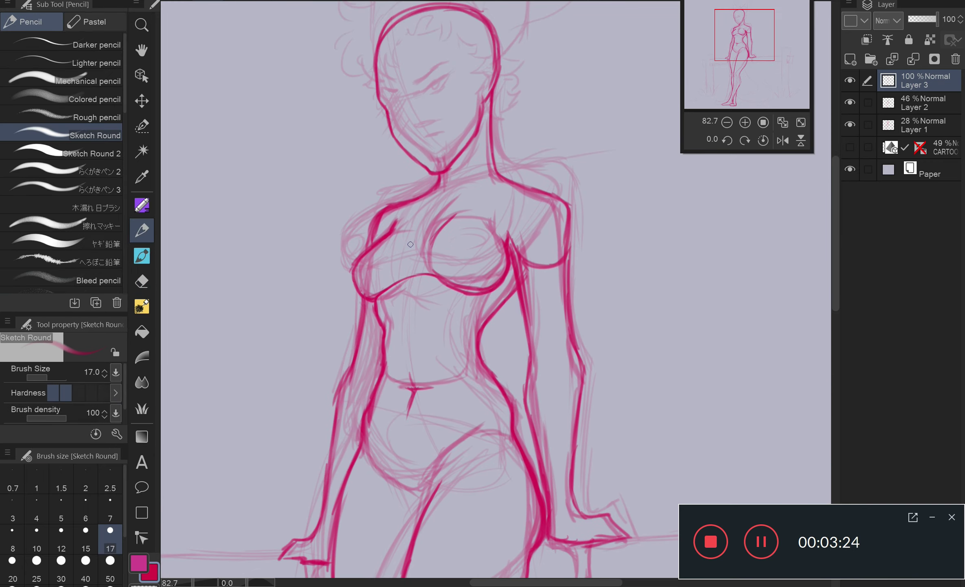
key(e)
drag(395, 223, 380, 239)
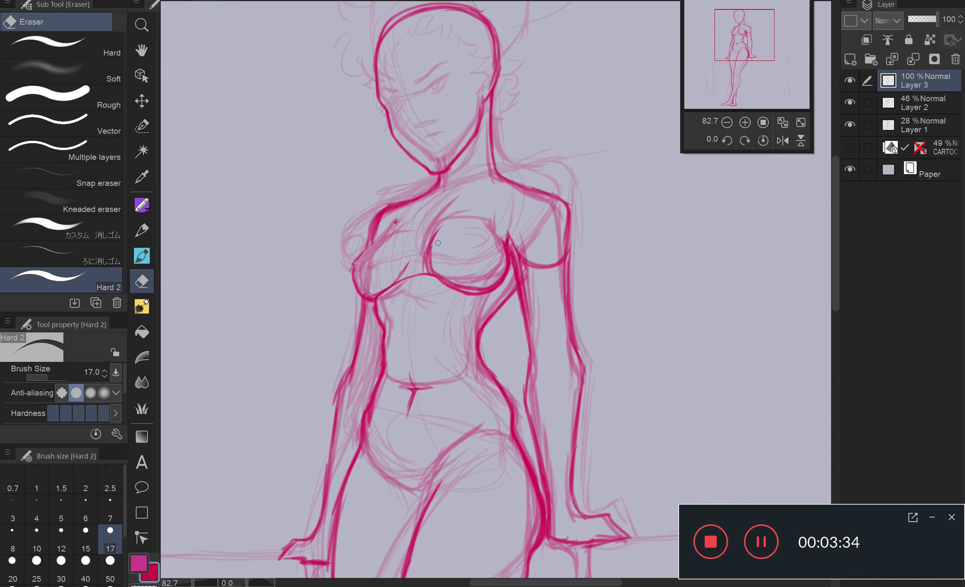
key(p)
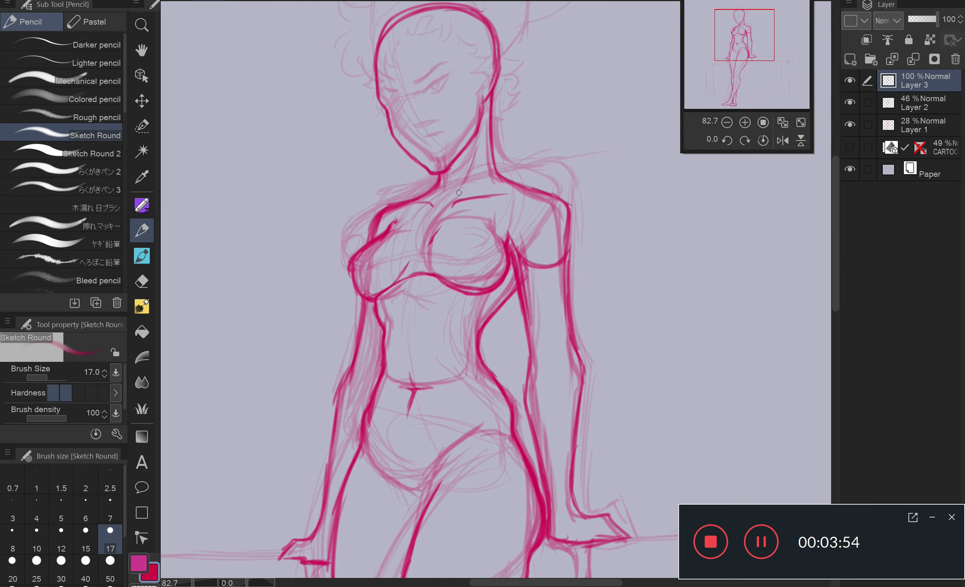
Draw the face guides: a curved centre line, an eye line, and short nose and mouth marks.
scroll(460, 192, up, 5)
mouse_move(354, 36)
mouse_down()
mouse_move(377, 251)
mouse_move(452, 393)
mouse_up()
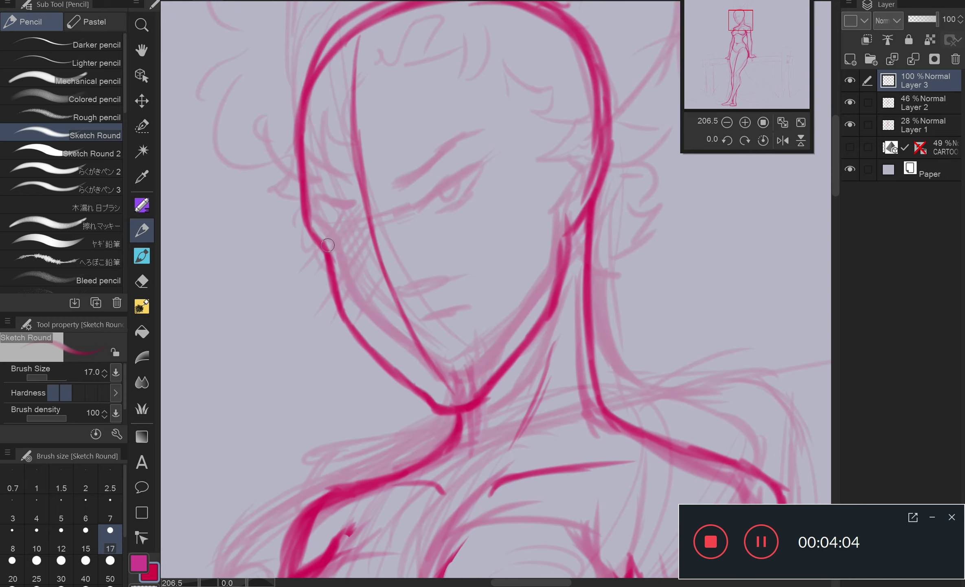
drag(347, 245, 495, 195)
drag(387, 326, 429, 322)
scroll(518, 310, down, 1)
Draw the ear at the side of the head and the hairline curving across the forehead.
drag(489, 183, 472, 303)
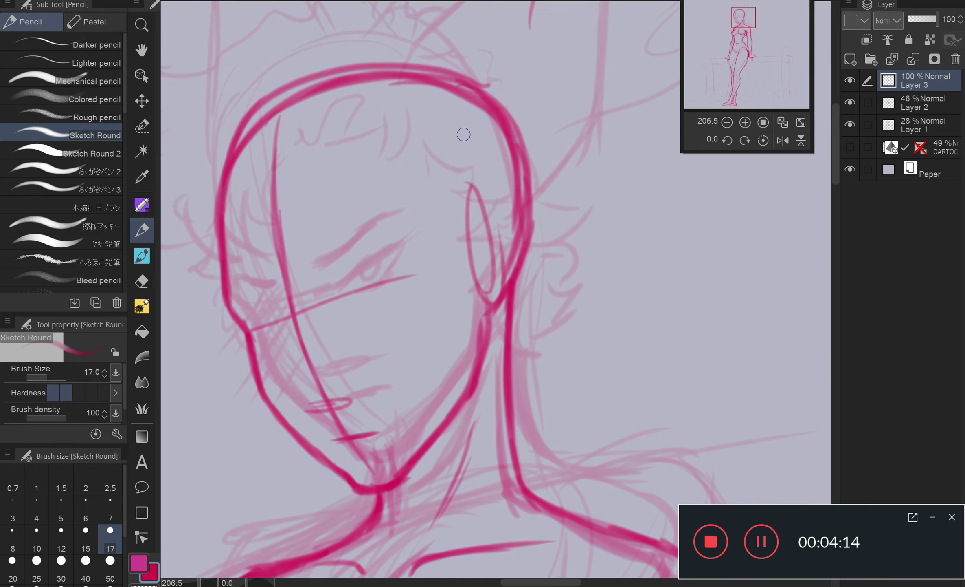
scroll(358, 236, down, 3)
scroll(427, 200, up, 3)
drag(523, 222, 438, 332)
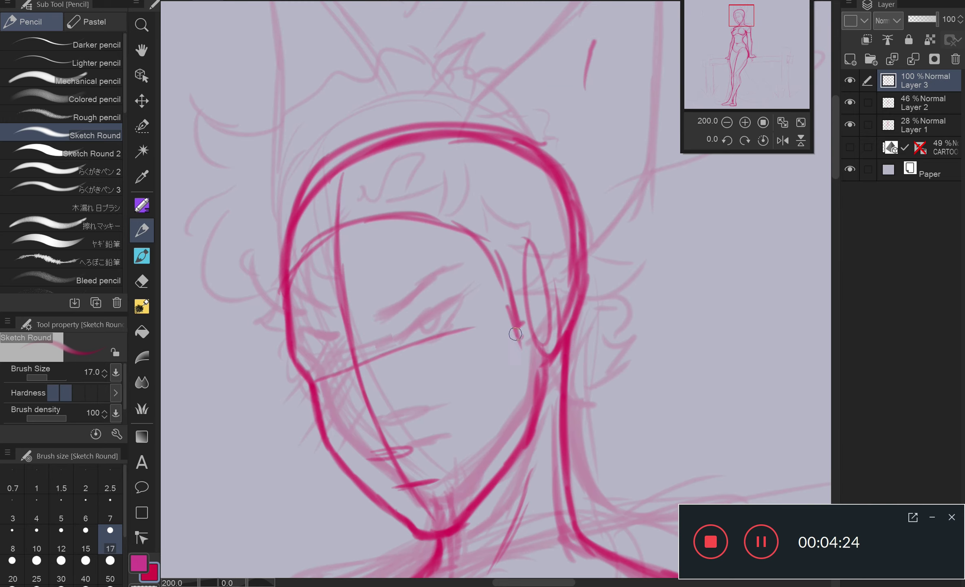
drag(529, 299, 506, 358)
Draw the groin creases and firm up the hip contour, hiding Layer 2 and Layer 1.
scroll(427, 200, down, 4)
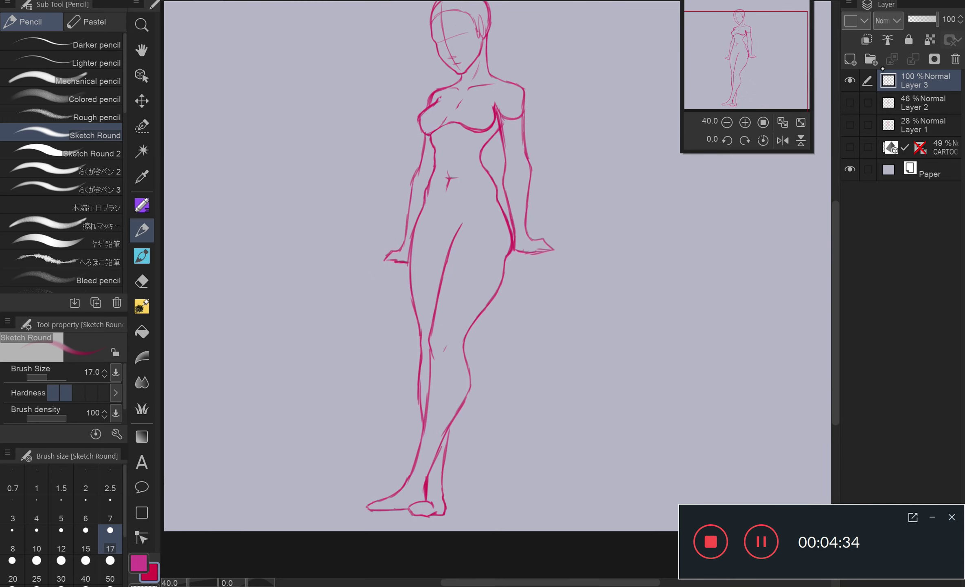
scroll(419, 282, up, 3)
drag(401, 262, 429, 295)
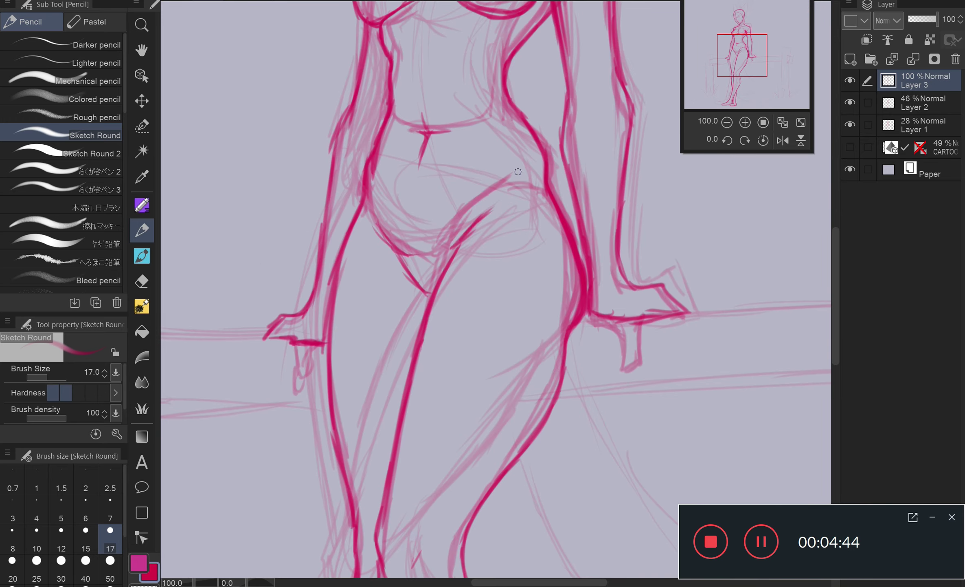
drag(450, 259, 457, 229)
click(851, 102)
click(850, 124)
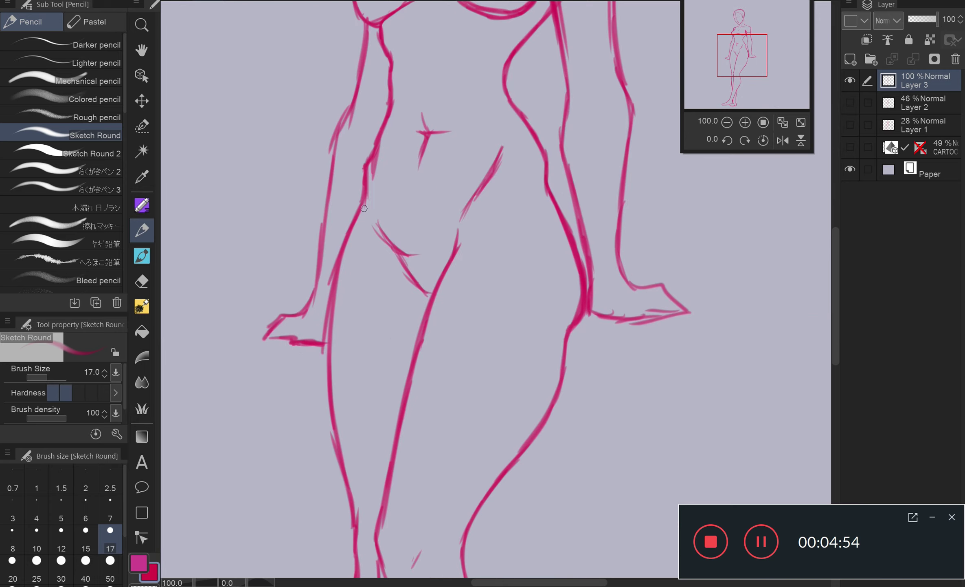
drag(364, 163, 372, 353)
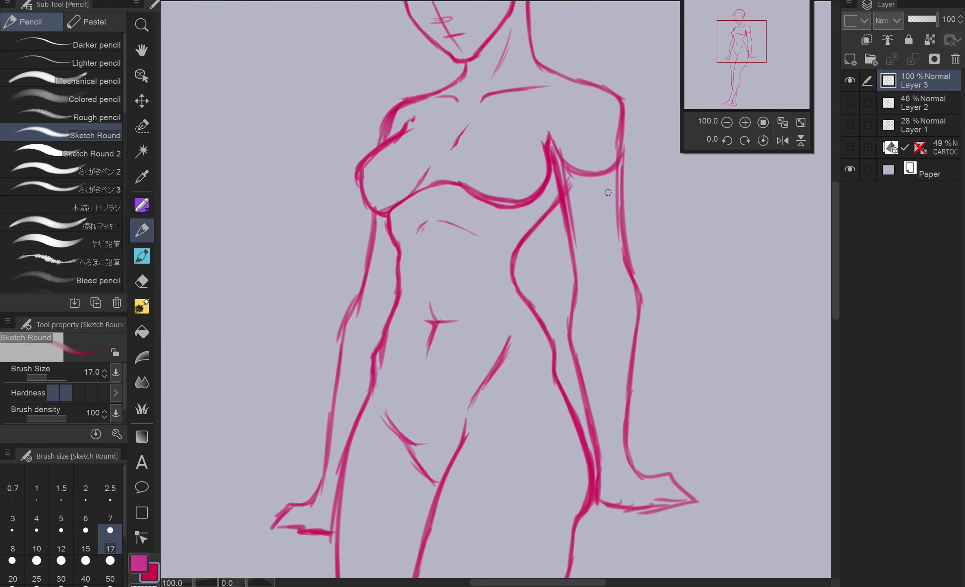
Set the Hard 2 eraser to size 50 and erase the forearm and hand on the figure's left-hand side of the drawing.
scroll(608, 193, down, 1)
key(e)
key(ctrl+z)
key(bracketright)
key(bracketright)
key(bracketright)
key(bracketright)
key(bracketright)
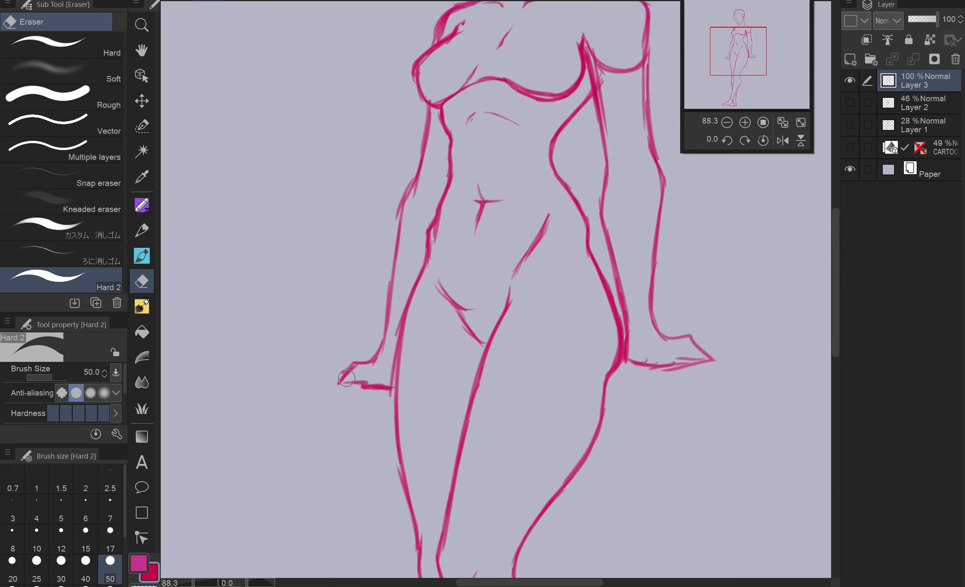
drag(409, 209, 391, 317)
key(p)
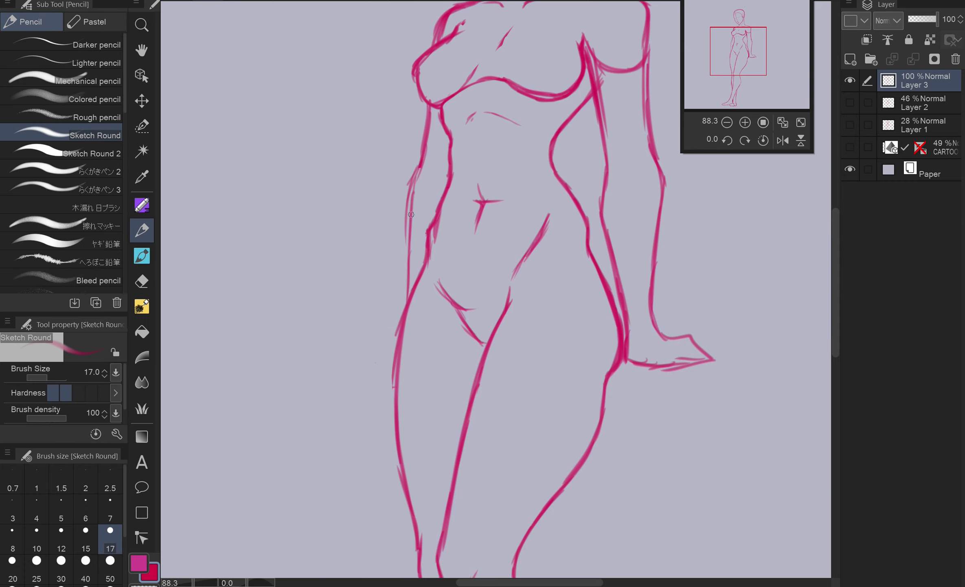
Draw a horizon line across the canvas on Layer 4 using the Rectangle tool, outline only, at brush size 7.
scroll(489, 286, down, 5)
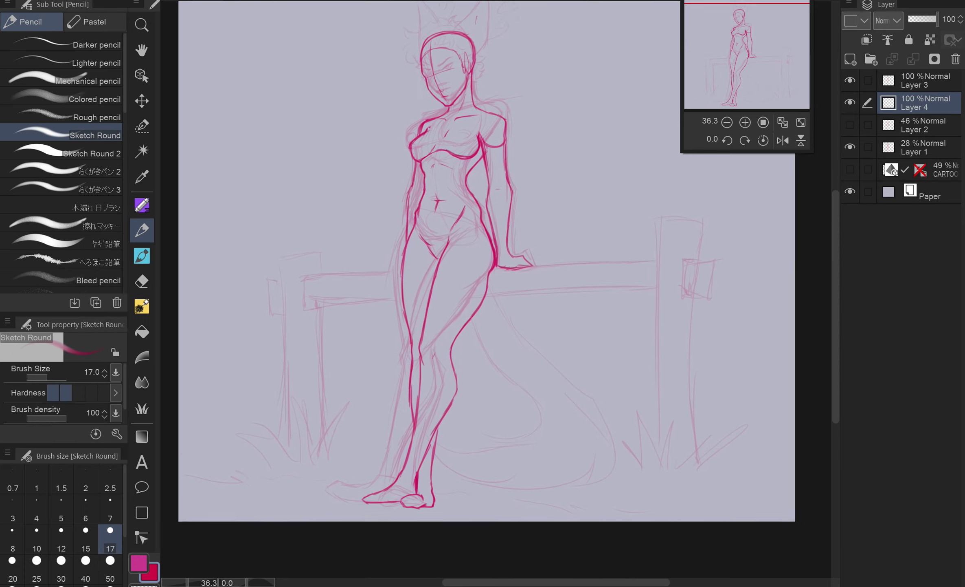
key(u)
key(ctrl+minus)
drag(196, 313, 827, 509)
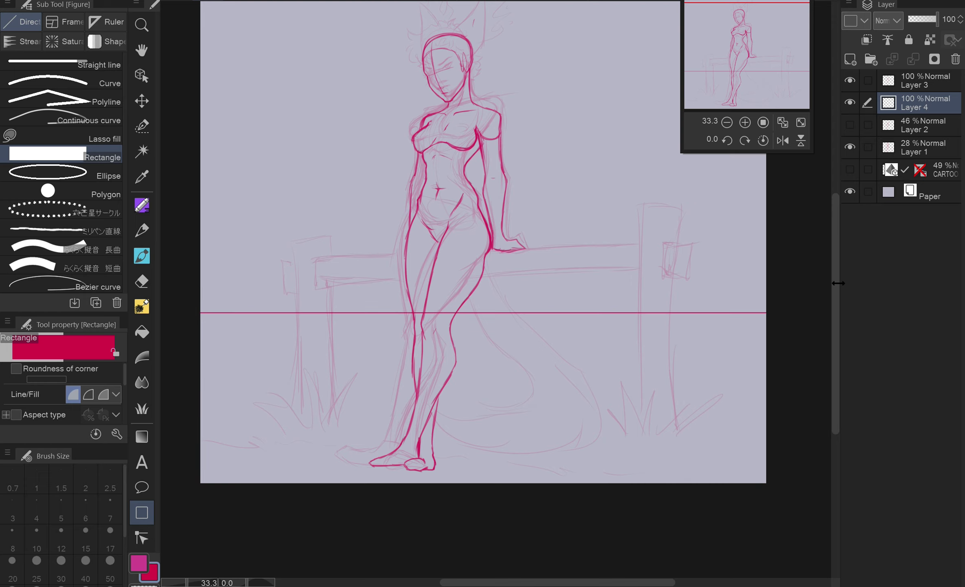
click(88, 394)
click(110, 517)
Add a new layer and draw the fence's horizontal rail as a long rectangle at hand height, adjusting its position.
key(ctrl+shift+n)
drag(695, 243, 263, 278)
key(k)
drag(530, 271, 541, 276)
Draw the fence's first upright post as a tall rectangle on its own new layer.
key(u)
drag(293, 234, 334, 434)
key(ctrl+z)
key(ctrl+shift+n)
drag(291, 228, 330, 437)
Duplicate the post layer and move the copy to the rail's opposite end.
right_click(917, 106)
click(887, 209)
key(k)
drag(306, 307, 649, 284)
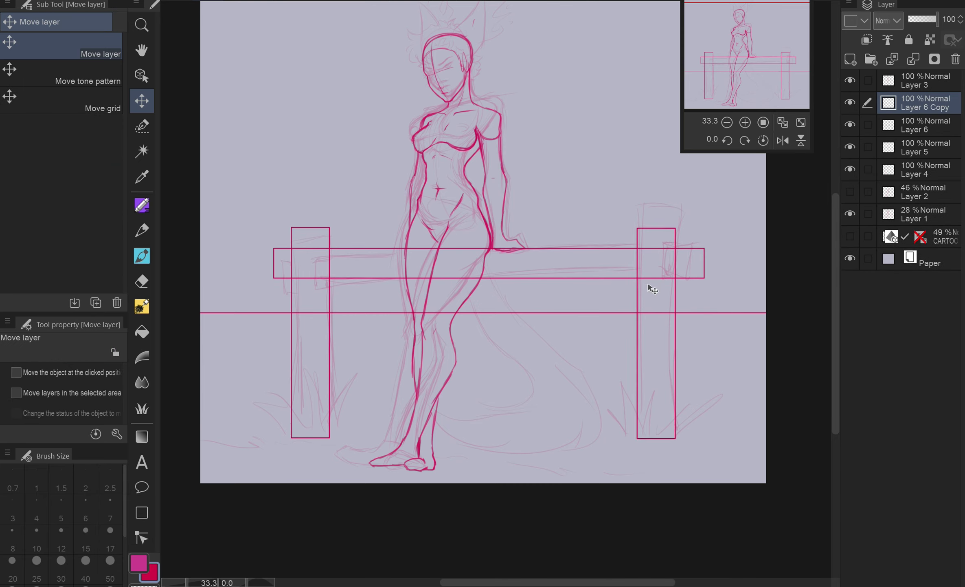
Merge the copied post into Layer 6 and merge that layer down into the rail's Layer 5.
key(ctrl+e)
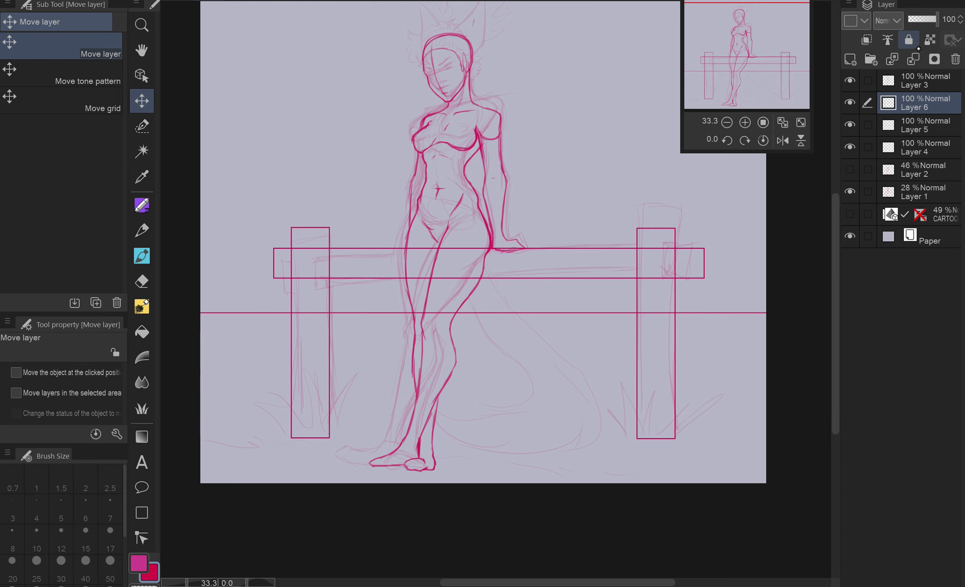
click(142, 512)
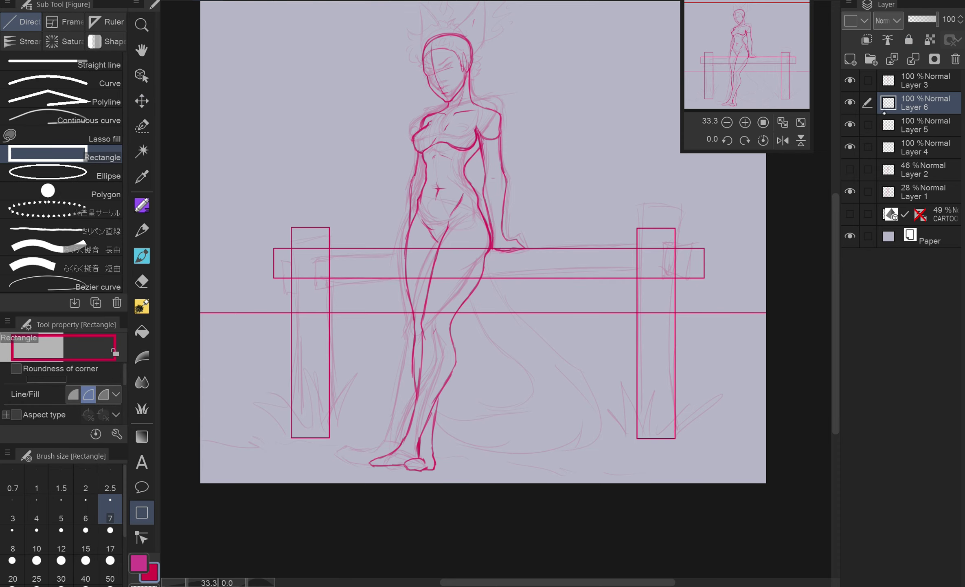
click(892, 59)
Draw a ground line across the canvas at foot level on Layer 4 and merge the fence layer into it.
click(903, 122)
drag(183, 450, 835, 501)
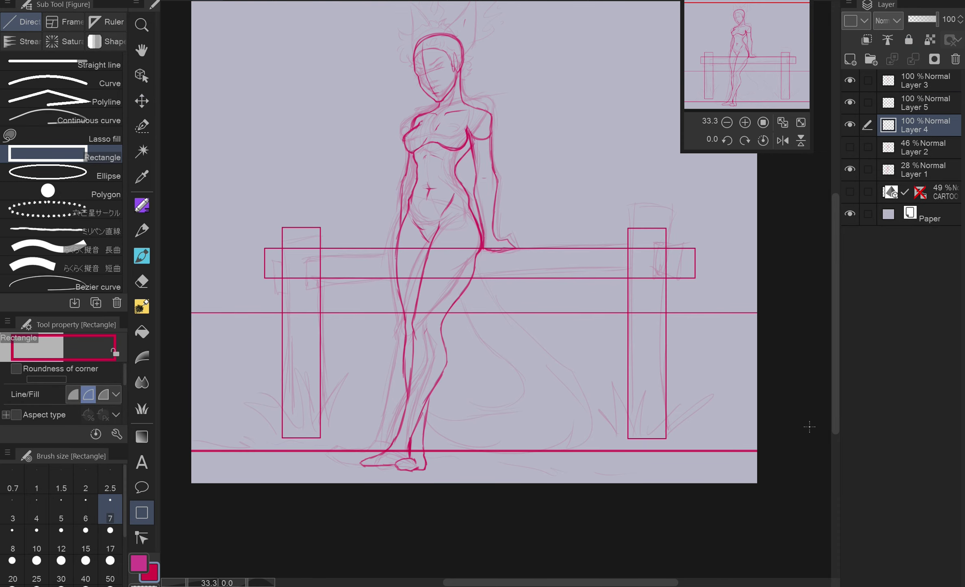
click(893, 59)
Lower Layer 4's opacity to 6% and make Layer 3 active.
click(915, 19)
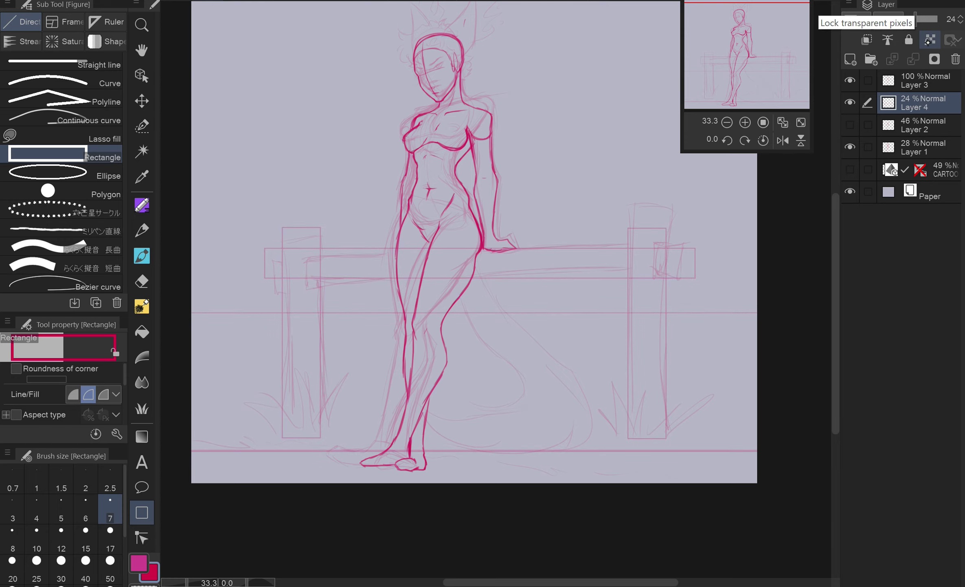
drag(917, 19, 914, 19)
click(921, 80)
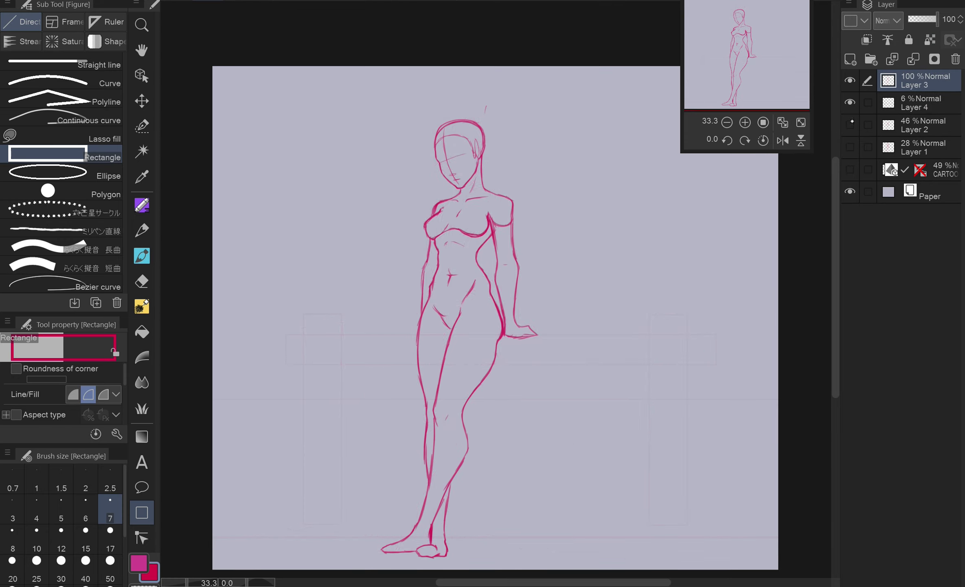
Show Layer 1 as a guide and draw two tall pointed ears on the head.
scroll(495, 133, up, 2)
key(e)
scroll(496, 134, up, 2)
scroll(607, 141, up, 2)
click(850, 147)
key(p)
mouse_move(403, 272)
mouse_down()
mouse_move(474, 163)
mouse_move(442, 385)
mouse_up()
drag(430, 348, 445, 230)
drag(280, 304, 345, 253)
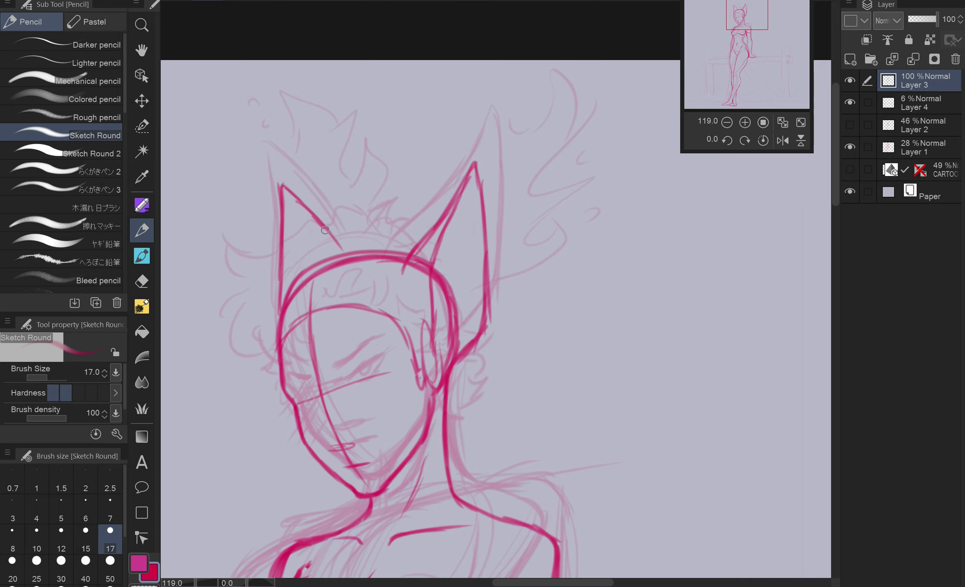
Sketch wispy curling strands around the tips and outer sides of the pointed ears.
drag(456, 226, 525, 201)
drag(529, 203, 542, 243)
drag(533, 287, 486, 348)
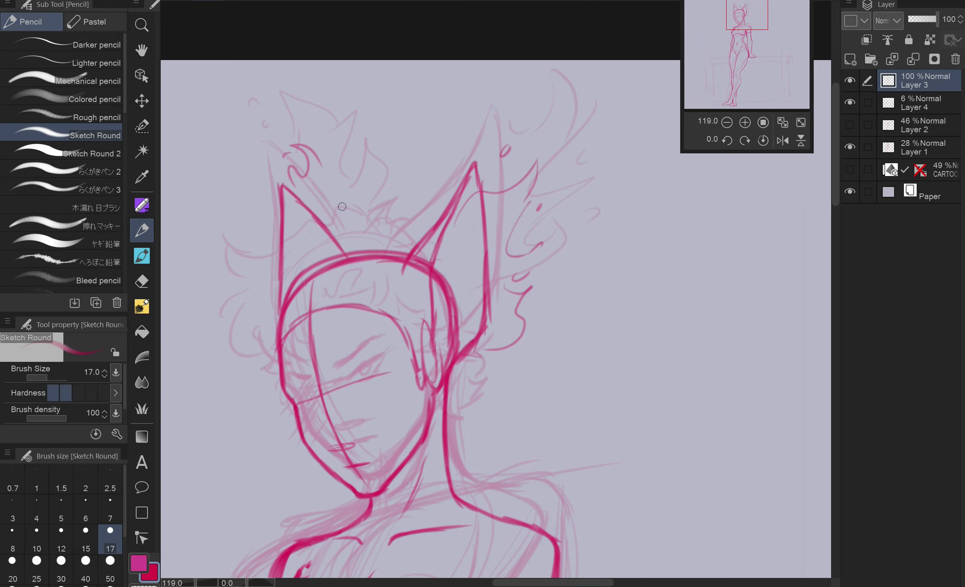
mouse_move(337, 150)
mouse_down()
mouse_move(365, 88)
mouse_move(414, 35)
mouse_up()
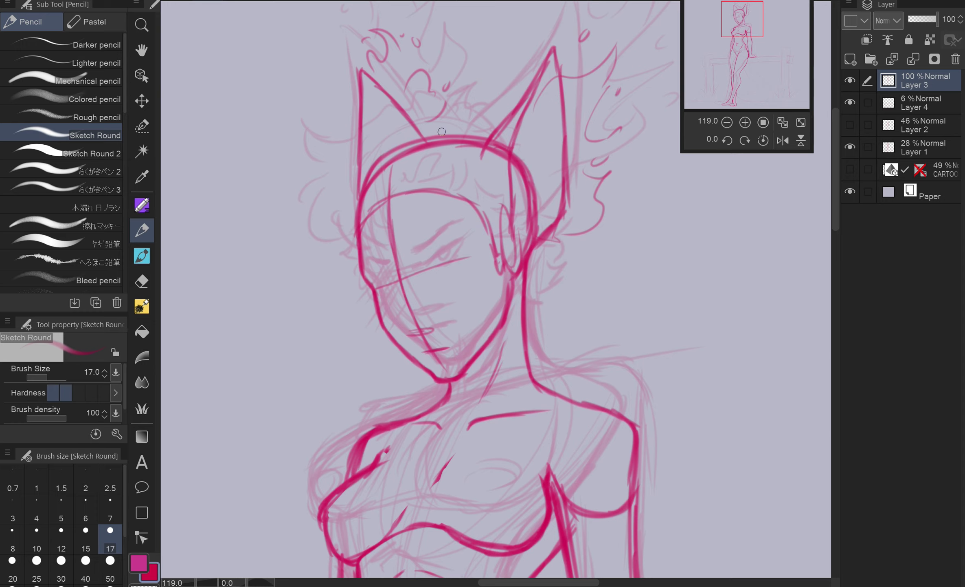
Sketch curly hair around the face and the sides of the head, and hide Layer 1.
drag(338, 177, 341, 256)
mouse_move(372, 226)
mouse_down()
mouse_move(438, 200)
mouse_move(481, 287)
mouse_up()
drag(504, 275, 491, 305)
drag(525, 309, 538, 303)
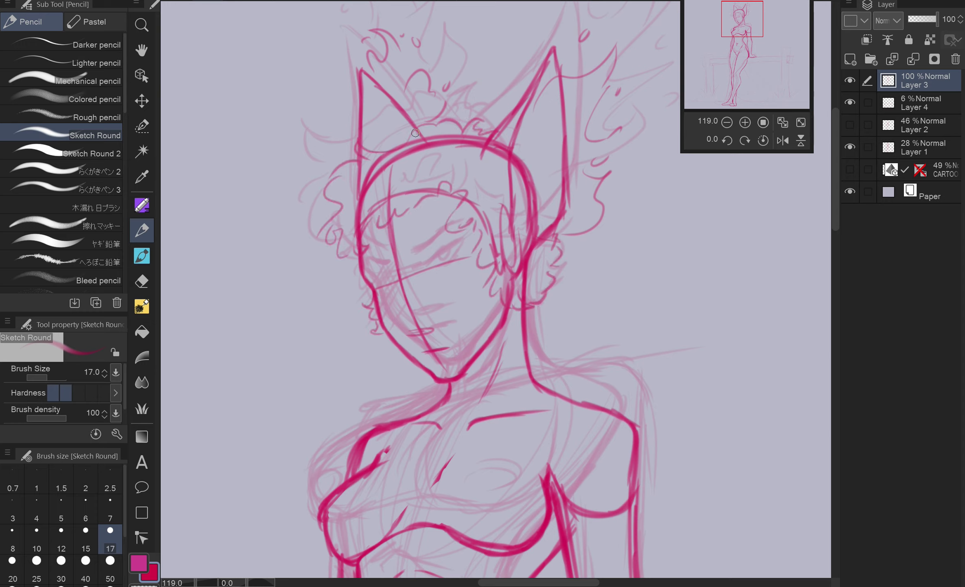
click(851, 145)
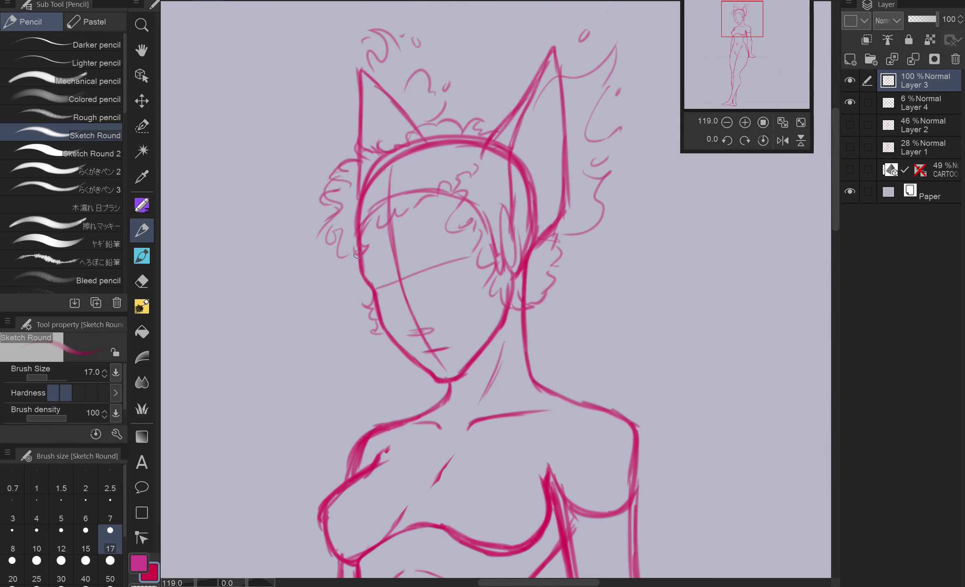
Add a new layer above Layer 3 and draw the nose and lips with the Sketch Round pencil at size 12.
key(ctrl+shift+n)
scroll(361, 289, up, 4)
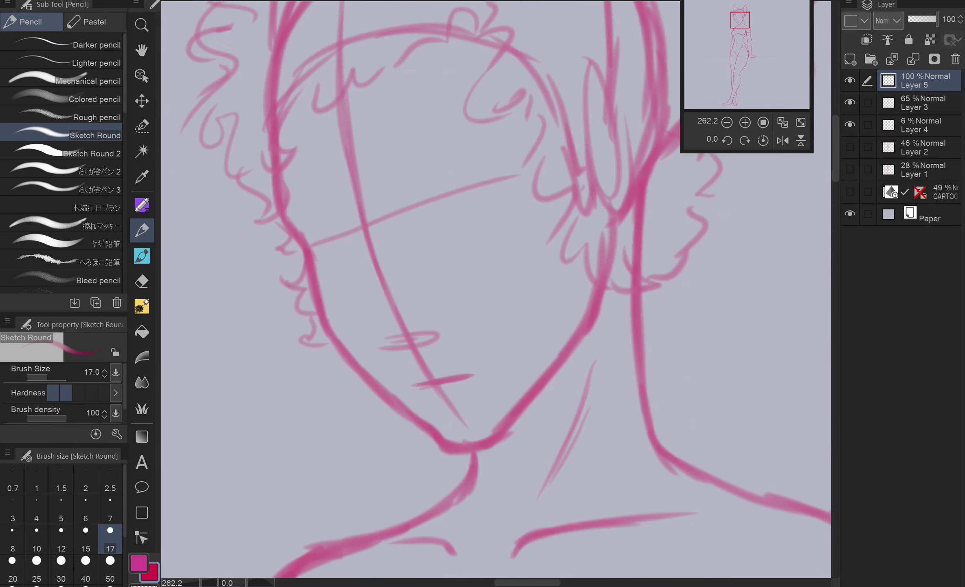
click(53, 533)
drag(404, 352, 342, 224)
key(e)
drag(421, 332, 438, 335)
key(p)
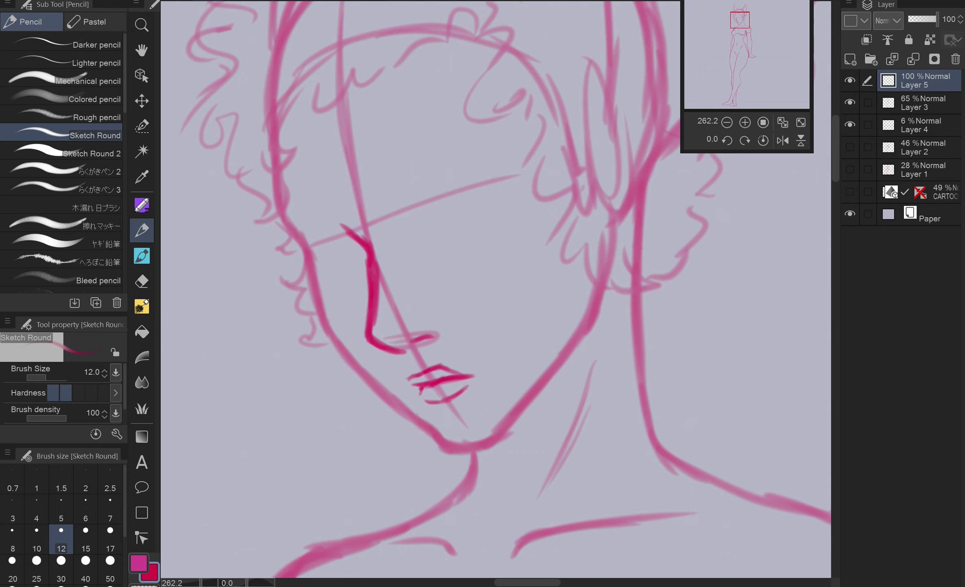
Clean up the lips by erasing and redrawing their lines.
key(e)
mouse_move(410, 377)
mouse_down()
mouse_move(448, 367)
mouse_move(470, 388)
mouse_up()
key(p)
key(e)
key(p)
Draw both eyebrows along the eye line, checking them in a mirrored canvas view.
scroll(469, 375, up, 3)
mouse_move(373, 257)
mouse_down()
mouse_move(399, 254)
mouse_move(518, 182)
mouse_up()
click(783, 140)
drag(612, 290, 711, 267)
click(783, 141)
drag(465, 235, 400, 259)
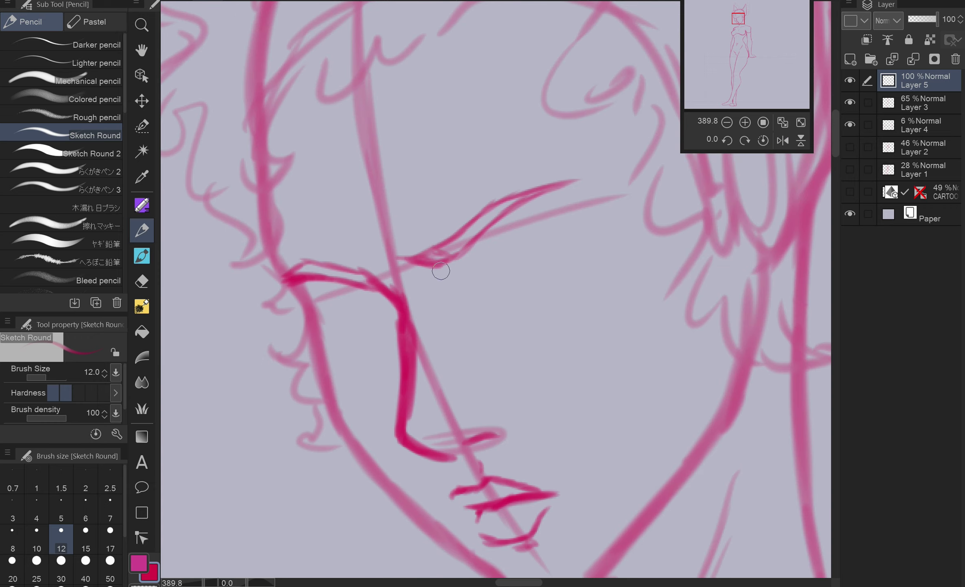
Show Layer 1 and draw the slanted almond-shaped outline of the eye below the longer brow.
click(850, 169)
mouse_move(463, 281)
mouse_down()
mouse_move(547, 244)
mouse_move(451, 295)
mouse_up()
drag(548, 245, 454, 276)
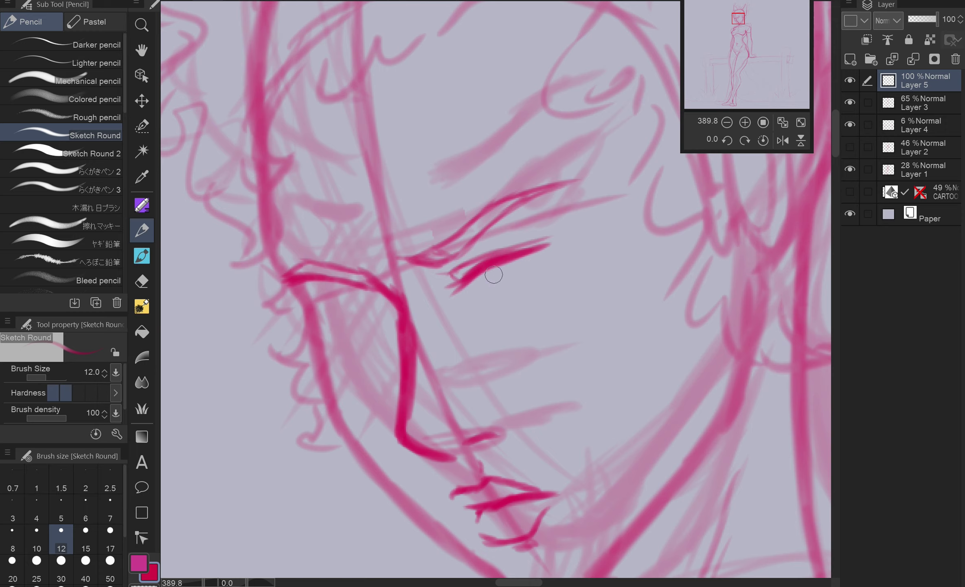
mouse_move(529, 264)
mouse_down()
mouse_move(465, 284)
mouse_move(546, 249)
mouse_up()
key(e)
key(p)
drag(553, 316, 525, 224)
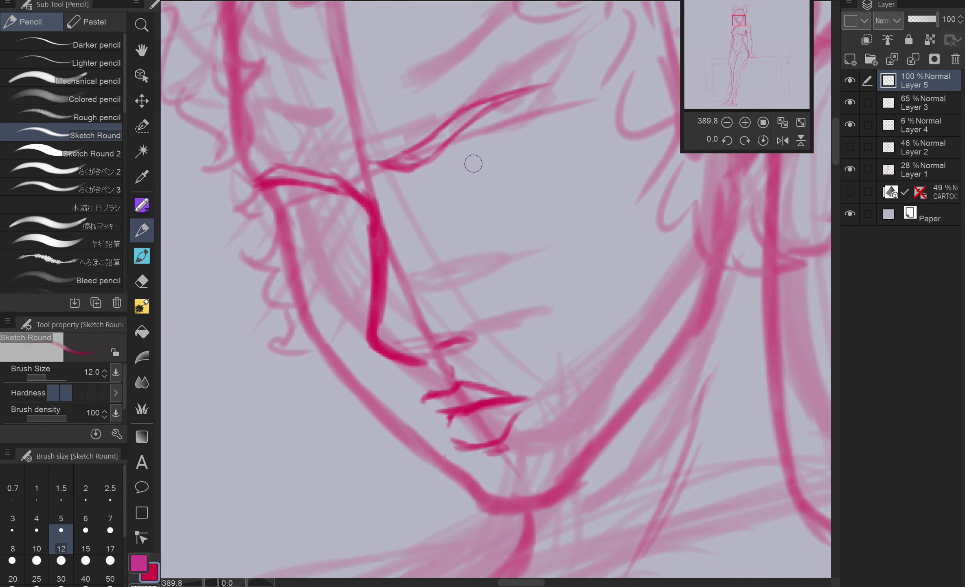
mouse_move(434, 187)
mouse_down()
mouse_move(528, 143)
mouse_move(432, 204)
mouse_up()
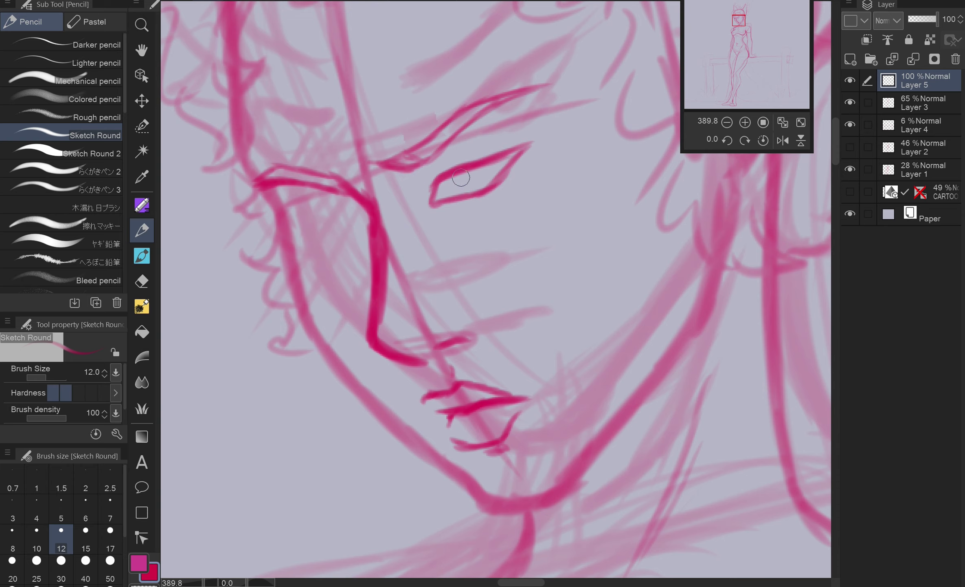
Draw an iris in the slanted eye and outline the second eye beneath the shorter brow, working in a mirrored view.
key(h)
mouse_move(584, 240)
mouse_down()
mouse_move(617, 222)
mouse_move(660, 244)
mouse_move(613, 253)
mouse_up()
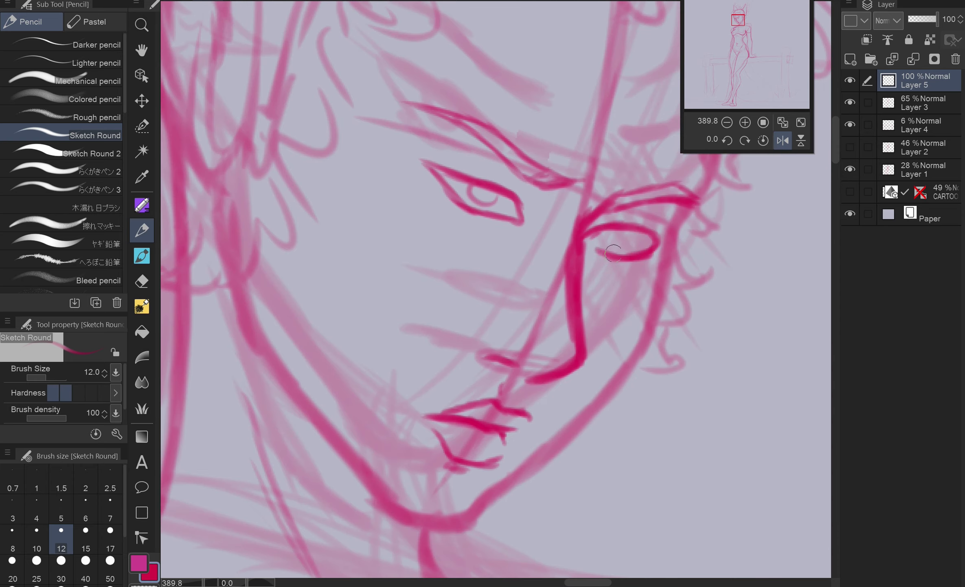
key(h)
Select the slanted eye below the longer brow with the Selection pen and adjust its placement with a transform.
scroll(695, 297, down, 5)
scroll(489, 245, up, 4)
key(m)
drag(503, 201, 493, 203)
key(ctrl+t)
drag(509, 250, 518, 257)
key(Return)
key(ctrl+d)
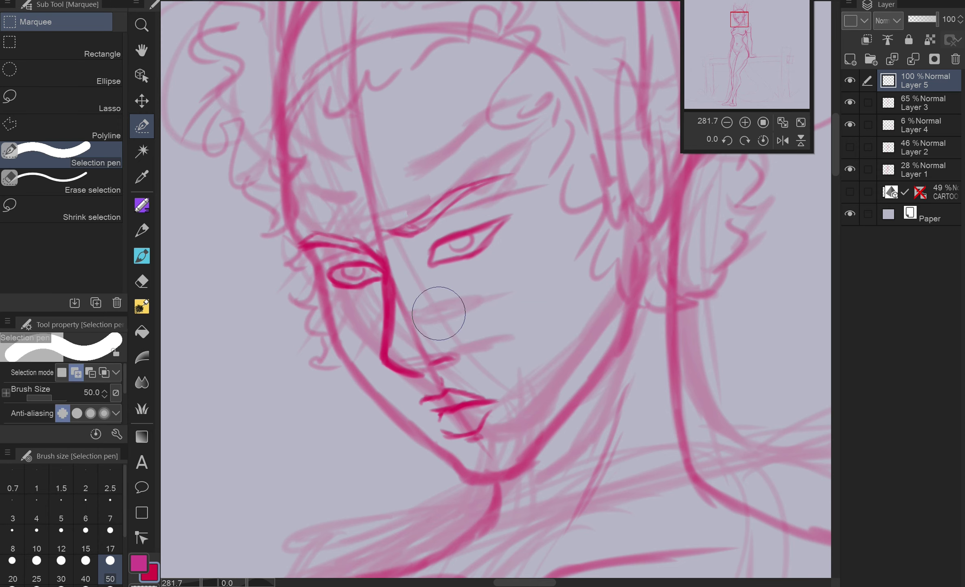
Select the eyes with a smaller Selection pen and cut and paste them onto their own layer above Layer 5.
drag(439, 314, 437, 312)
key([)
key([)
key([)
key([)
key([)
scroll(375, 261, up, 4)
mouse_move(265, 310)
mouse_down()
mouse_move(387, 302)
mouse_move(367, 285)
mouse_up()
mouse_move(358, 285)
mouse_down()
mouse_move(380, 308)
mouse_move(398, 262)
mouse_up()
key(ctrl+x)
key(ctrl+v)
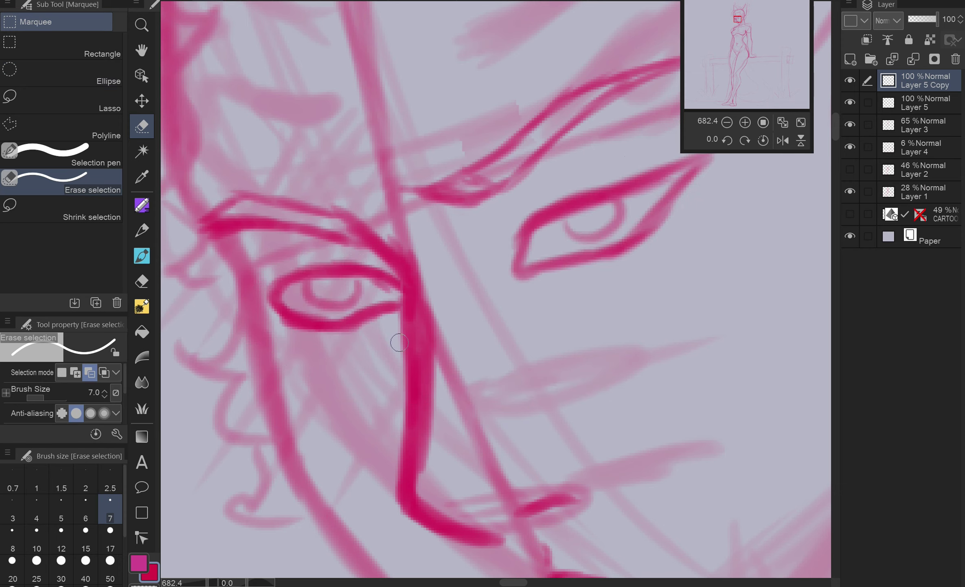
Adjust the angle and placement of the smaller eye and the slanted eye with separate transforms on Layer 5 Copy.
key(ctrl+shift+d)
key(ctrl+t)
drag(387, 328, 379, 324)
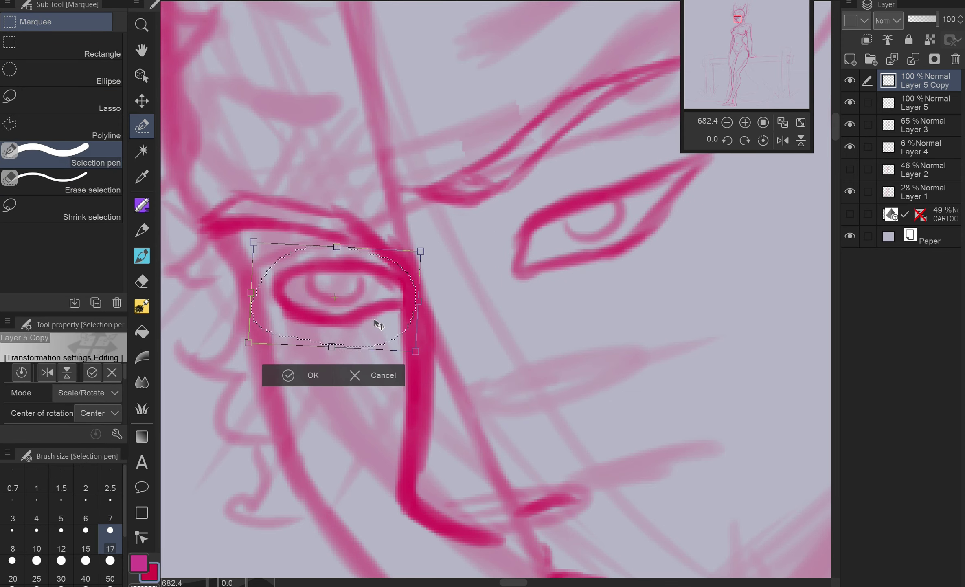
key(Return)
scroll(366, 286, down, 3)
scroll(448, 224, up, 3)
mouse_move(505, 260)
mouse_down()
mouse_move(517, 281)
mouse_move(446, 231)
mouse_up()
key(ctrl+t)
key(Return)
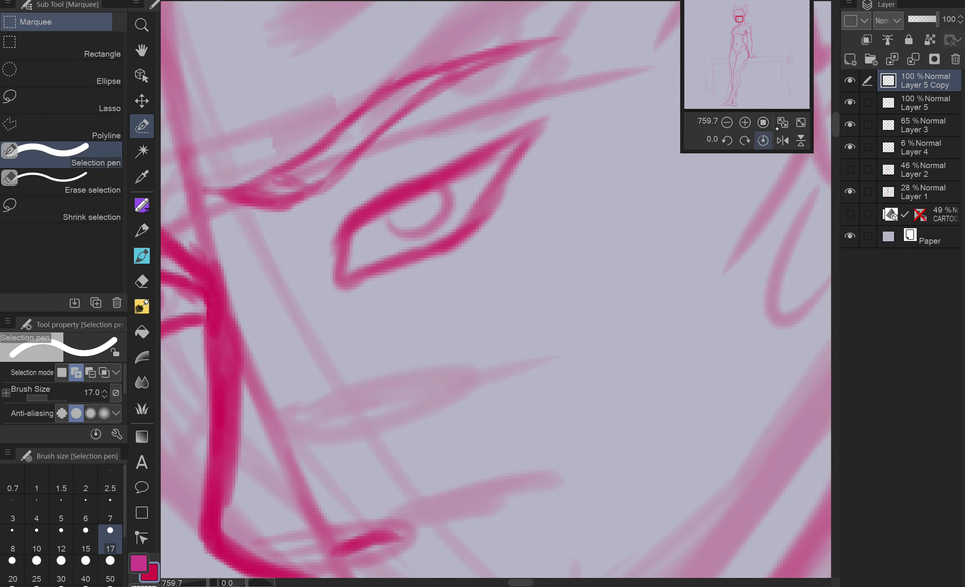
Add thicker upper lids, eyelid creases, pupils and lash marks to both eyes with the Sketch Round pencil at size 12.
scroll(489, 285, down, 3)
scroll(488, 285, up, 3)
key(e)
key(p)
mouse_move(420, 167)
mouse_down()
mouse_move(495, 126)
mouse_move(485, 150)
mouse_up()
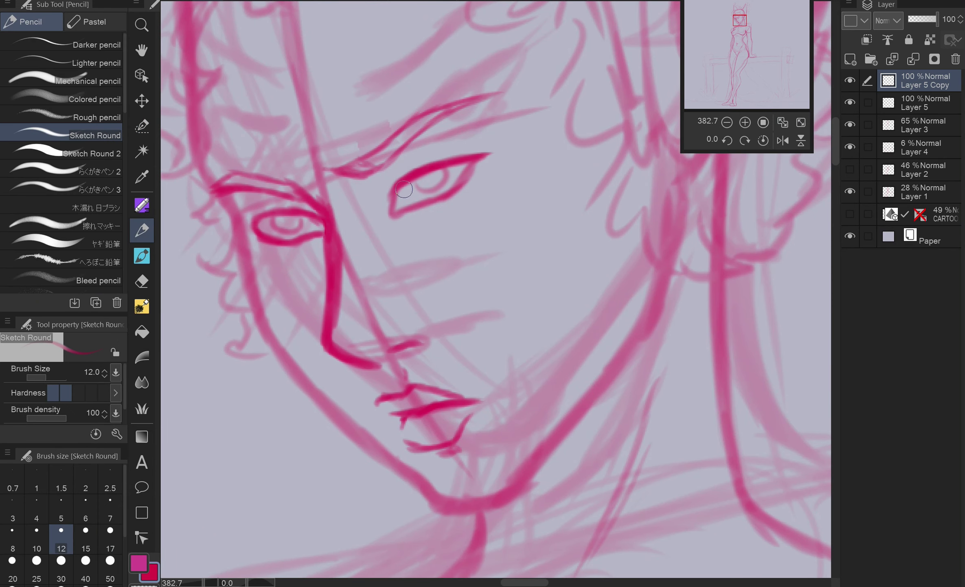
drag(312, 214, 236, 229)
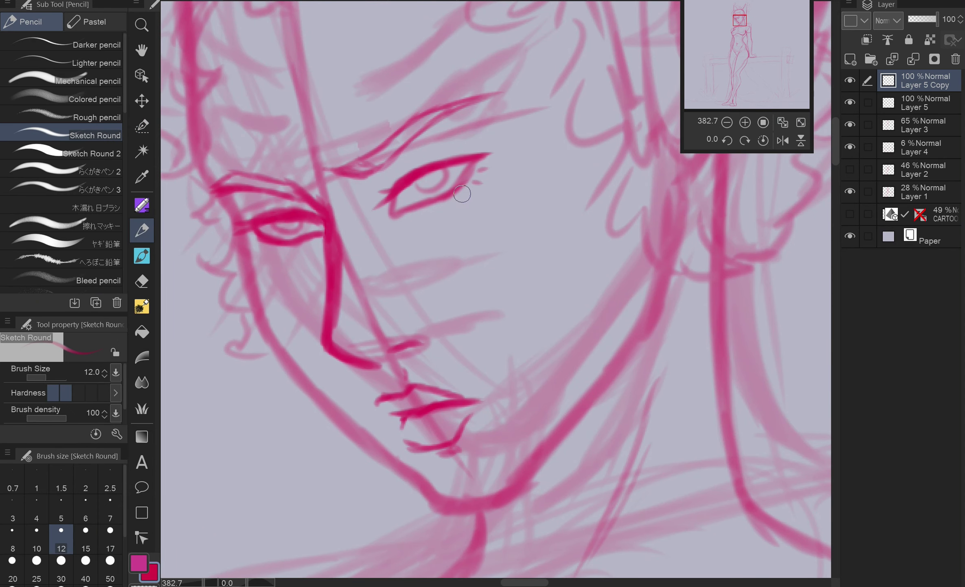
drag(385, 182, 469, 139)
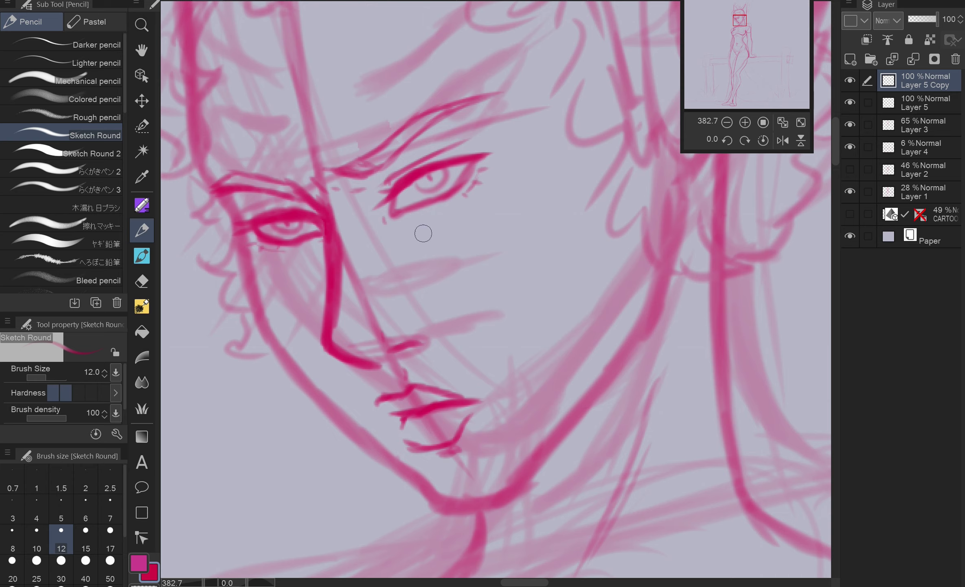
On Layer 5, thin the nose bridge line with the Hard 2 eraser and redraw the nostril and underside of the nose.
key(e)
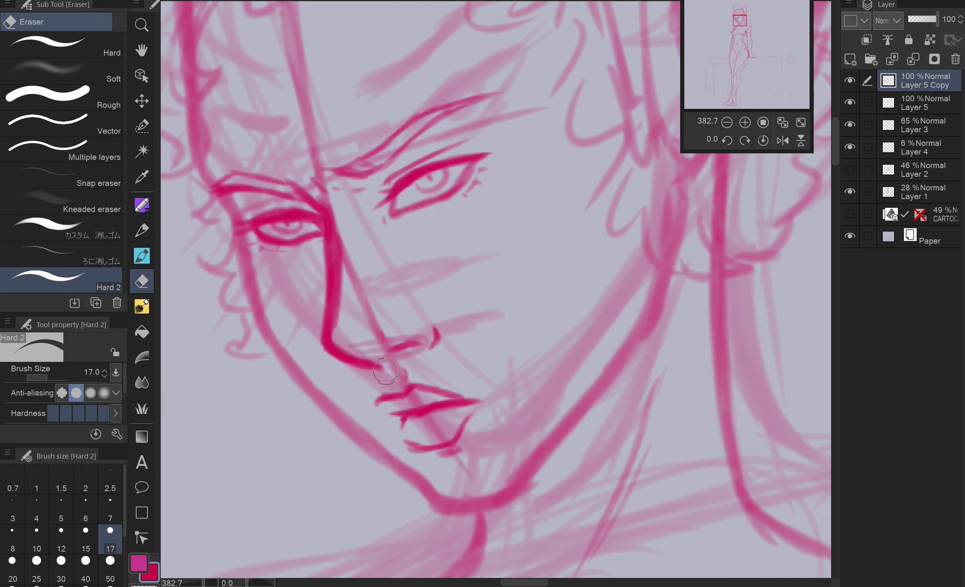
key(alt+bracketleft)
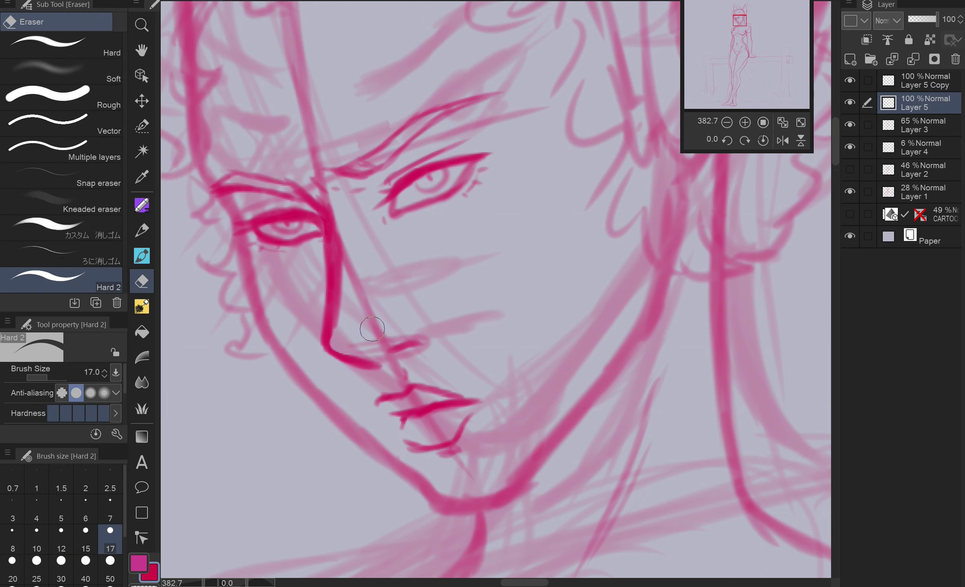
drag(338, 322, 332, 206)
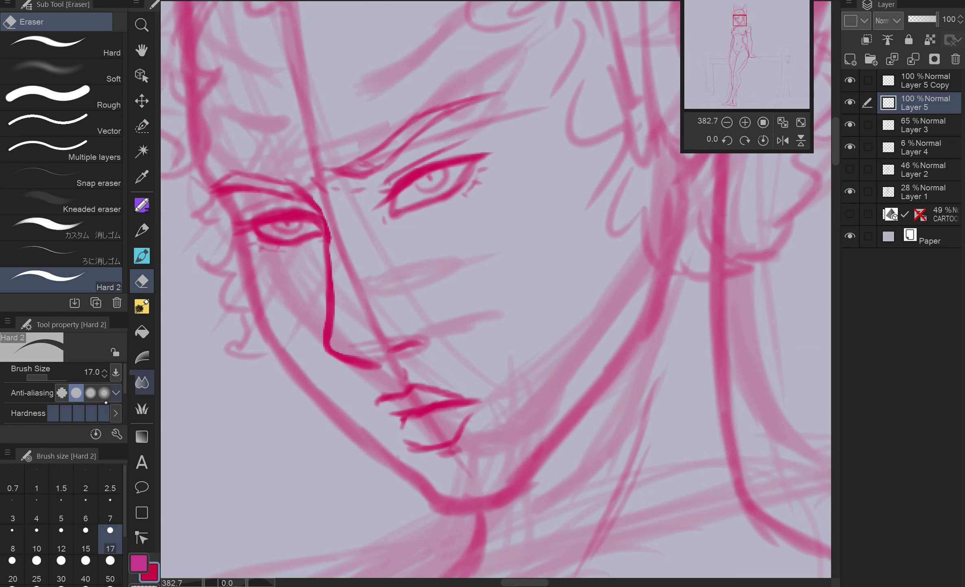
key(p)
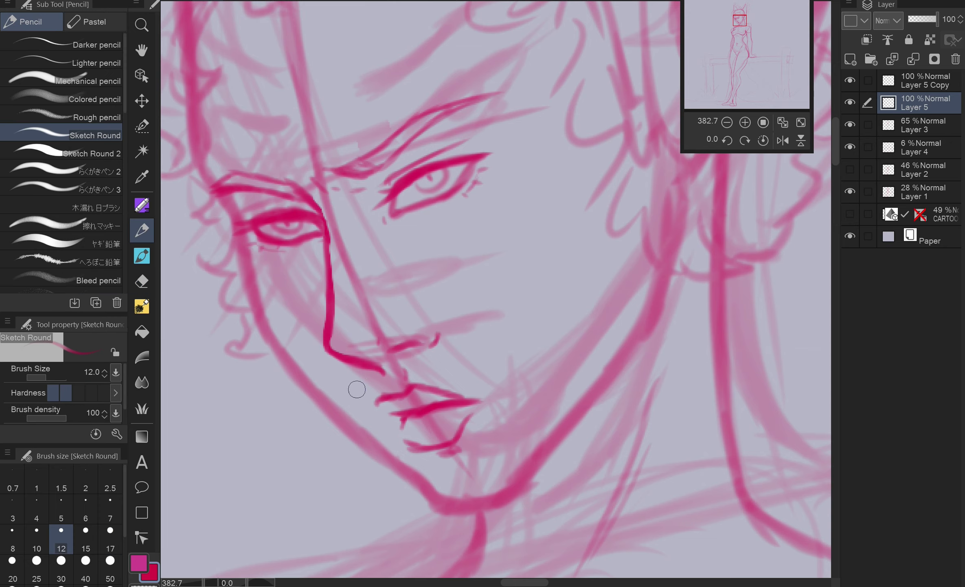
Redraw the nose profile with a slanted bridge and rounded tip, erasing its outer edge into a thinner line.
key(e)
drag(375, 402, 326, 288)
key(p)
key(e)
key(p)
mouse_move(313, 289)
mouse_down()
mouse_move(338, 227)
mouse_move(322, 316)
mouse_move(350, 337)
mouse_move(322, 236)
mouse_move(346, 198)
mouse_up()
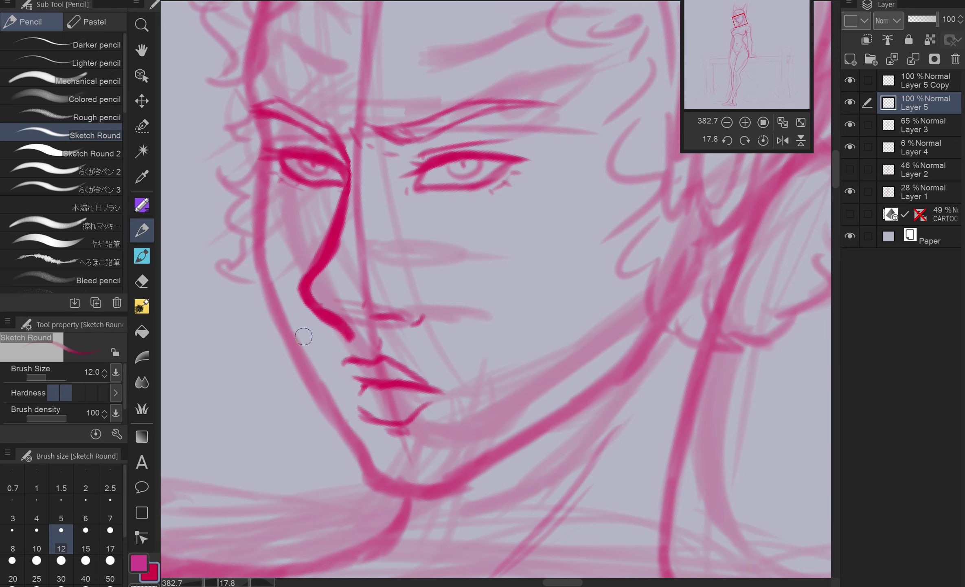
key(e)
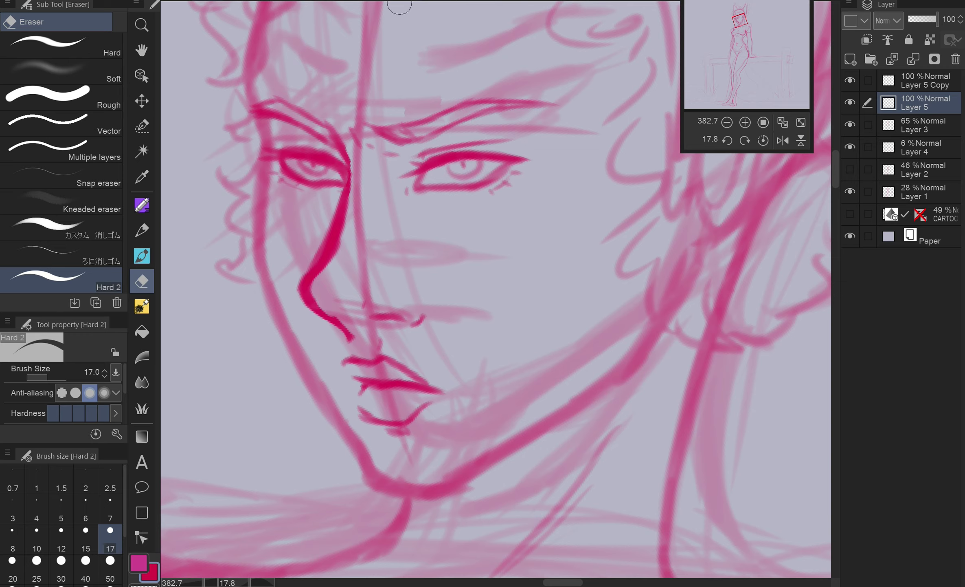
drag(315, 242, 338, 264)
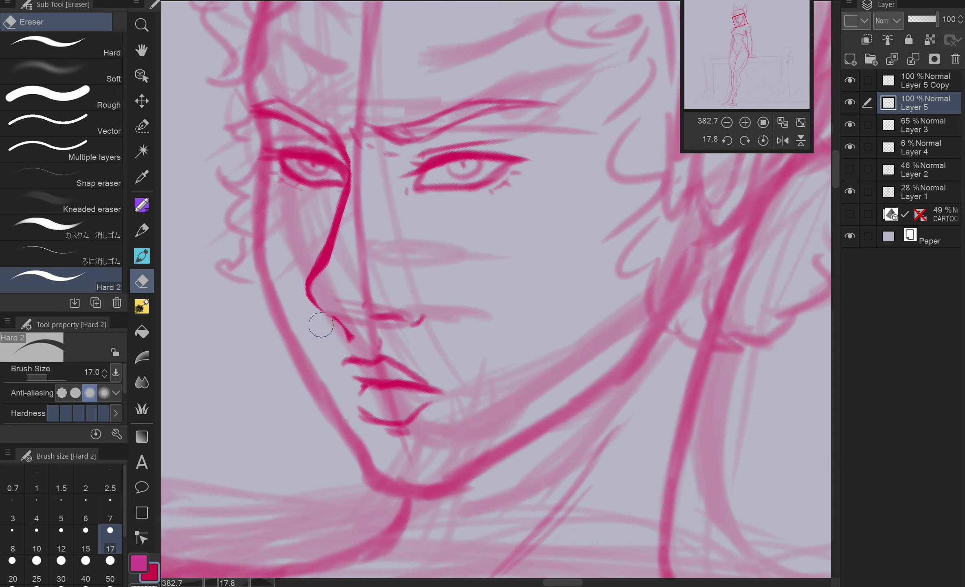
Select the nostril lines, reposition them with a transform, and clean up the underside of the nose.
key(m)
drag(354, 287, 358, 290)
key(ctrl+t)
drag(387, 351, 397, 326)
key(Return)
key(p)
key(ctrl+d)
key(e)
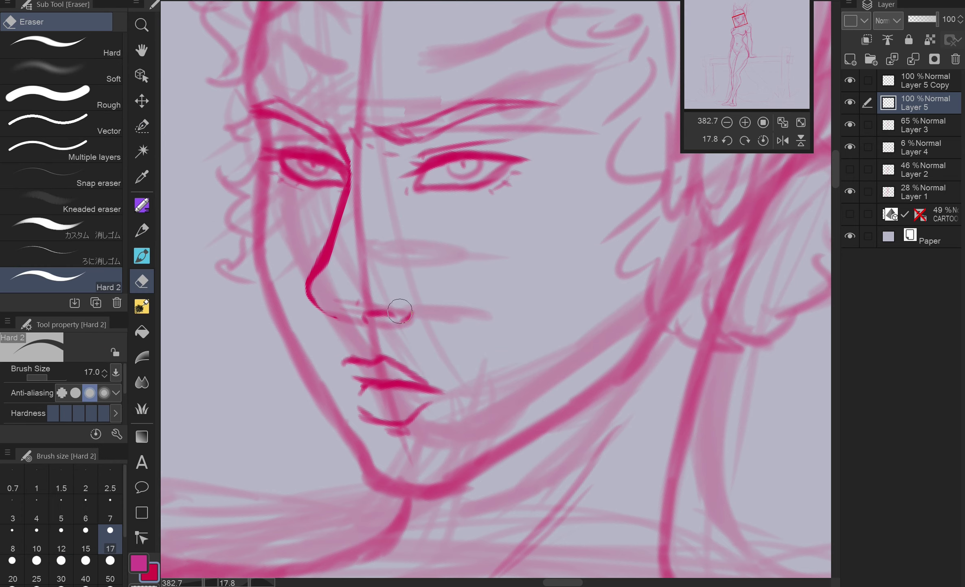
Redraw the nostril and add the philtrum mark between the nose and the upper lip.
key(p)
scroll(368, 317, up, 2)
key(e)
key(p)
scroll(350, 324, down, 3)
key(e)
On Layer 5 Copy, clean up the smaller eye's inner corner where it meets the nose bridge.
scroll(370, 211, up, 5)
key(alt+])
mouse_move(370, 210)
mouse_down()
mouse_move(321, 213)
mouse_move(366, 220)
mouse_move(383, 202)
mouse_up()
key(p)
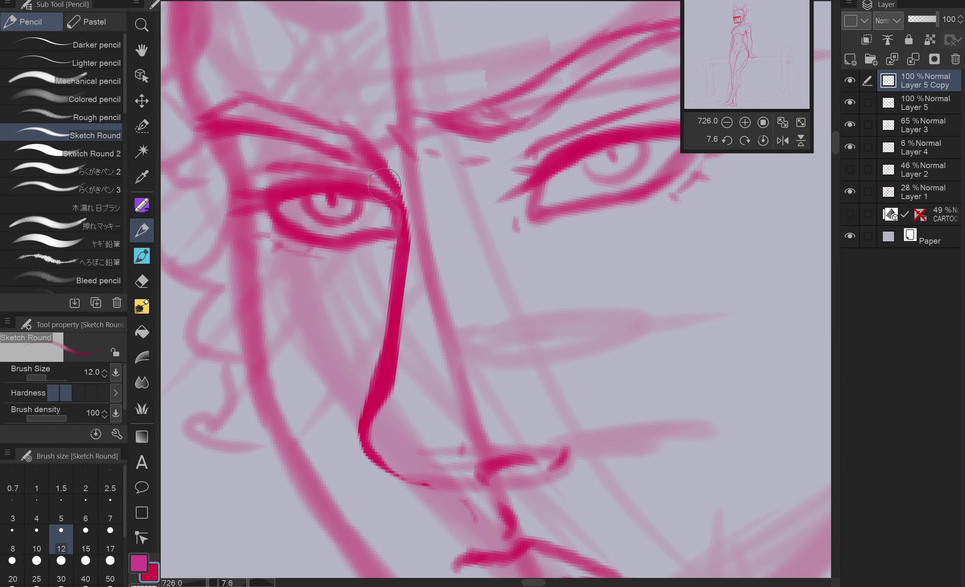
key(e)
key(p)
scroll(265, 163, down, 4)
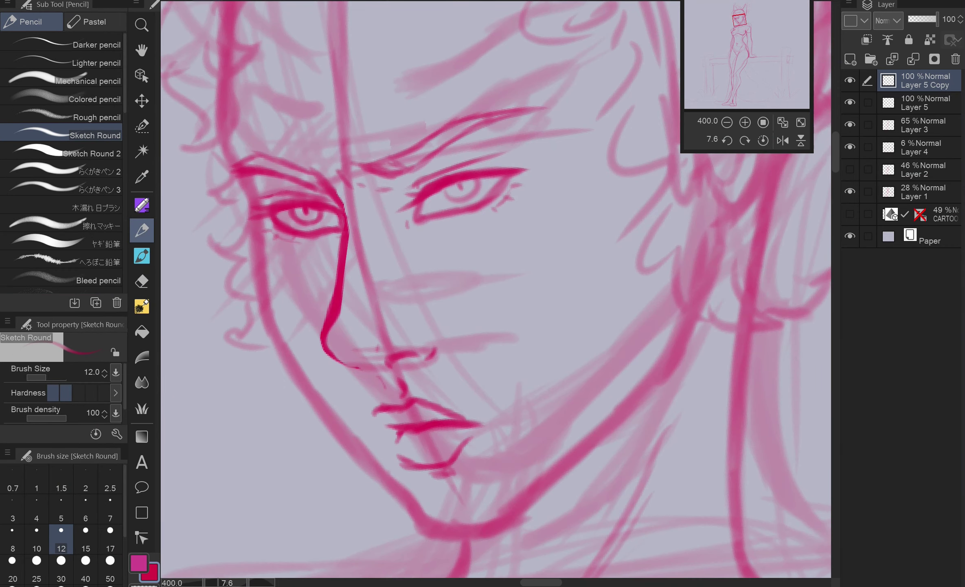
scroll(476, 182, up, 3)
key(e)
drag(431, 195, 450, 193)
key(p)
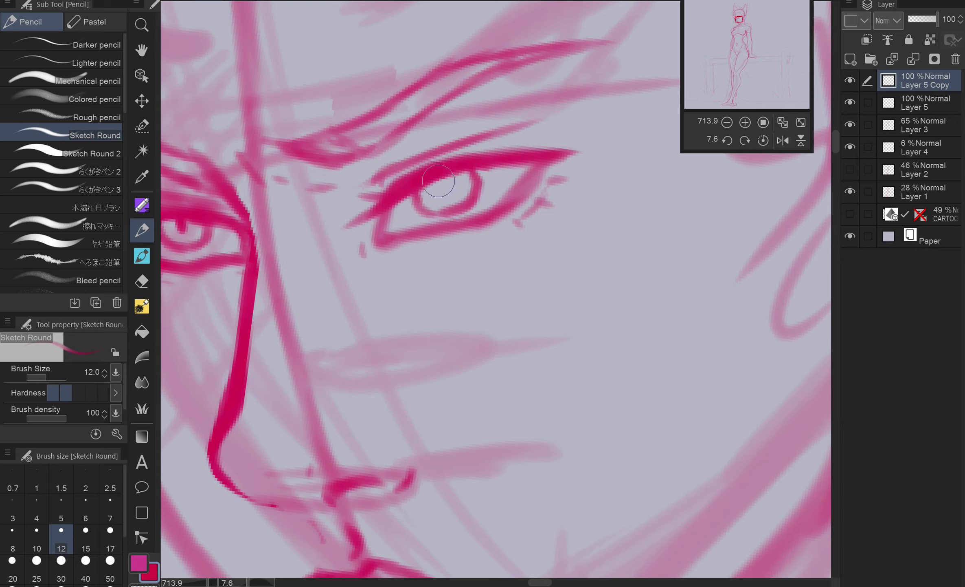
scroll(450, 193, down, 3)
scroll(378, 224, up, 3)
key(ctrl+z)
key(ctrl+z)
key(ctrl+z)
Set the pencil size to 7 and erase the irises from both eyes.
key(bracketleft)
key(bracketleft)
key(bracketleft)
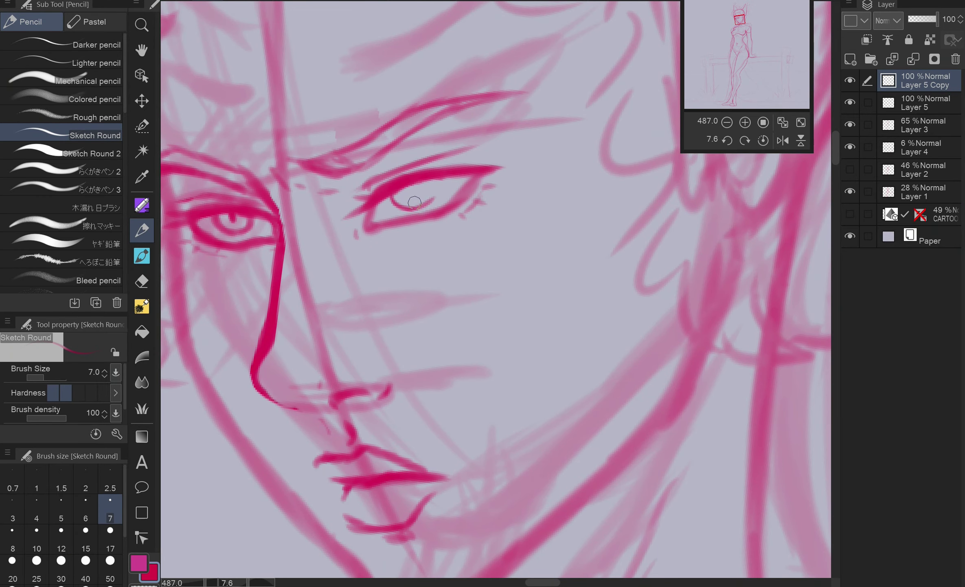
key(ctrl+z)
key(e)
drag(216, 218, 248, 223)
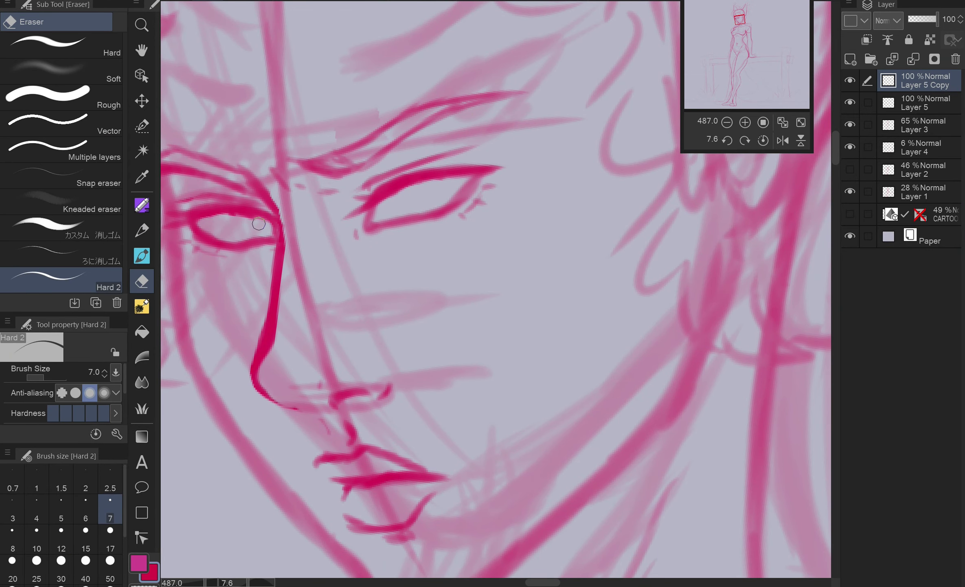
Thicken the upper lash lines of both eyes with the Sketch Round pencil at size 7.
key(p)
scroll(259, 223, up, 1)
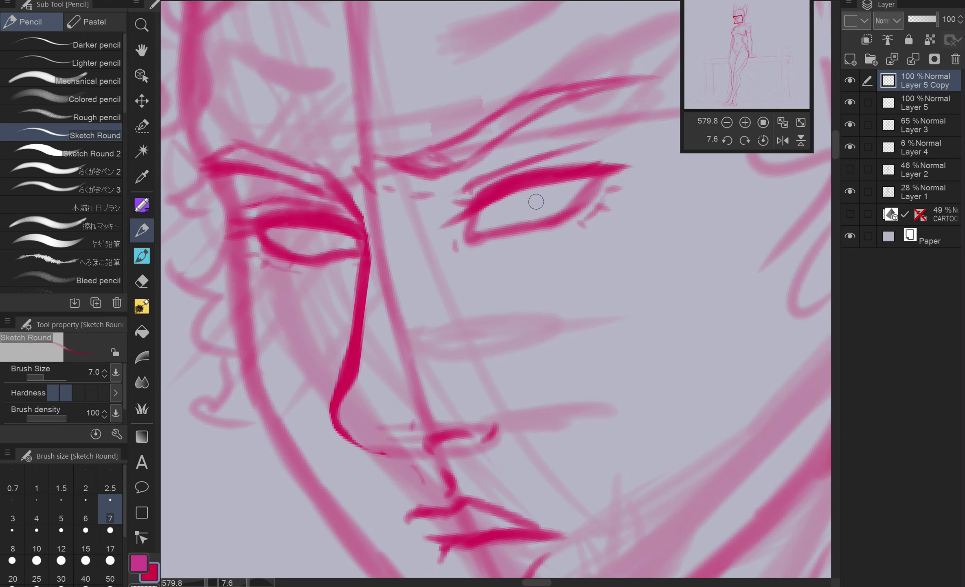
scroll(539, 135, down, 3)
scroll(330, 208, up, 3)
key(e)
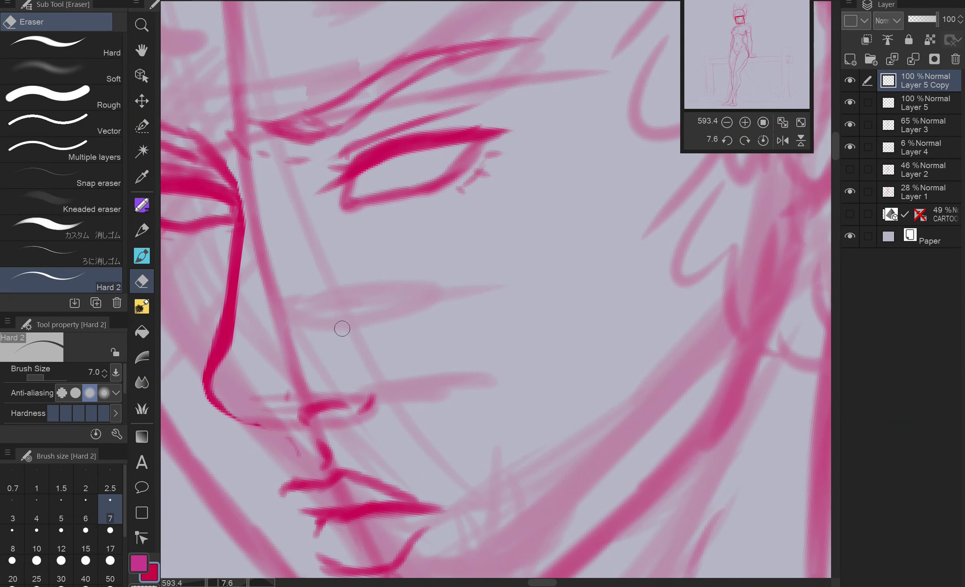
Draw light contour strokes along the side of the nose bridge and a curve for the nostril wing.
key(p)
drag(276, 240, 276, 338)
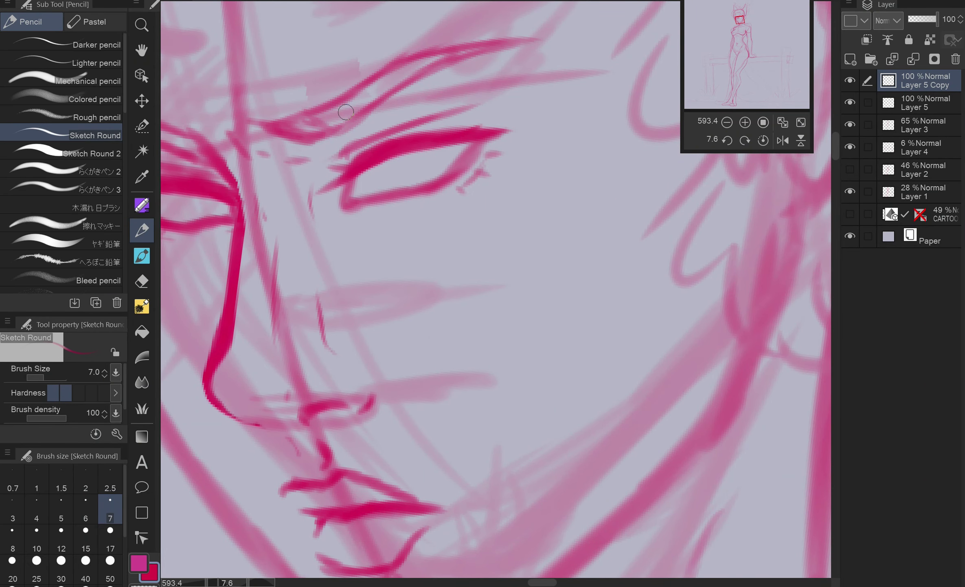
key(e)
mouse_move(366, 376)
mouse_down()
mouse_move(347, 401)
mouse_move(442, 420)
mouse_up()
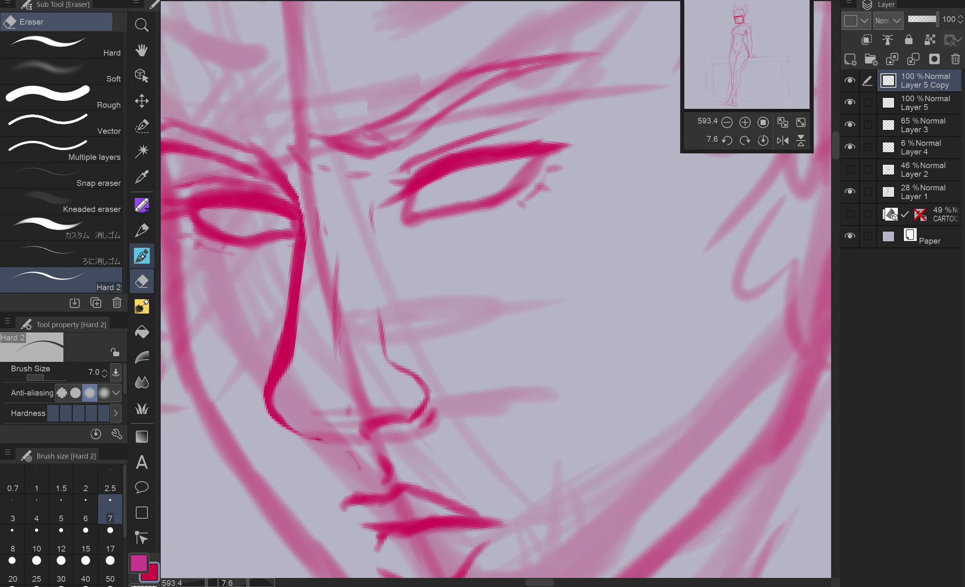
Erase the nostril wing curve and old nostril lines, and redraw a smaller nostril on Layer 5.
key(alt+bracketleft)
key(ctrl+minus)
key(ctrl+minus)
key(ctrl+minus)
key(alt+bracketright)
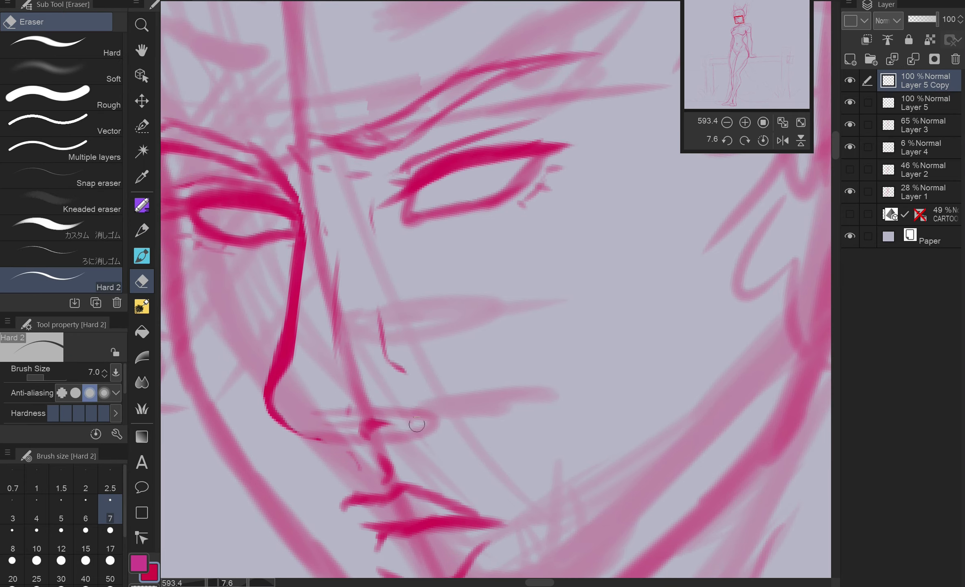
key(p)
key(alt+bracketleft)
scroll(495, 289, up, 2)
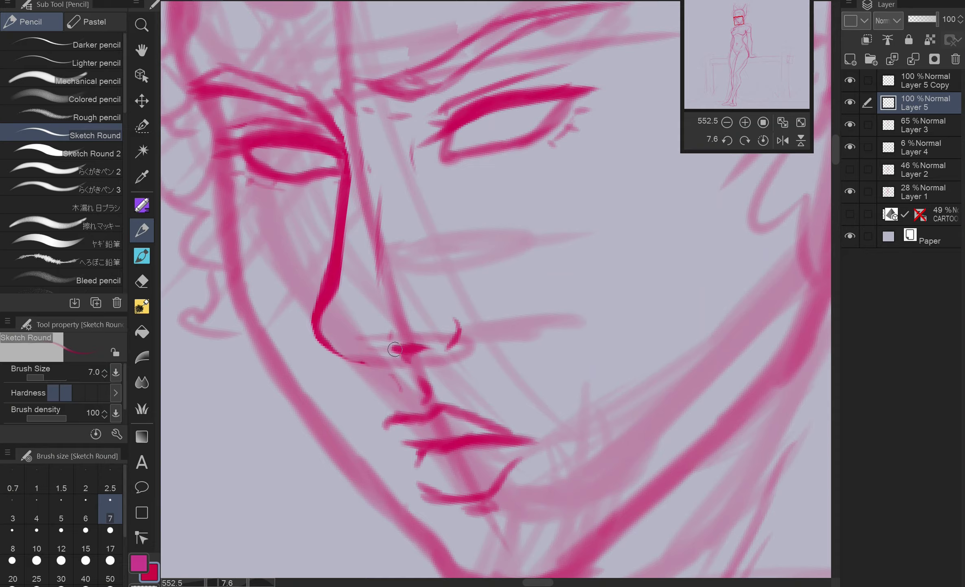
Hide Layer 1 and trace the jawline, chin and diagonal neck muscle on Layer 5 with the size 7 pencil.
scroll(496, 289, down, 5)
scroll(496, 290, up, 2)
scroll(428, 171, up, 4)
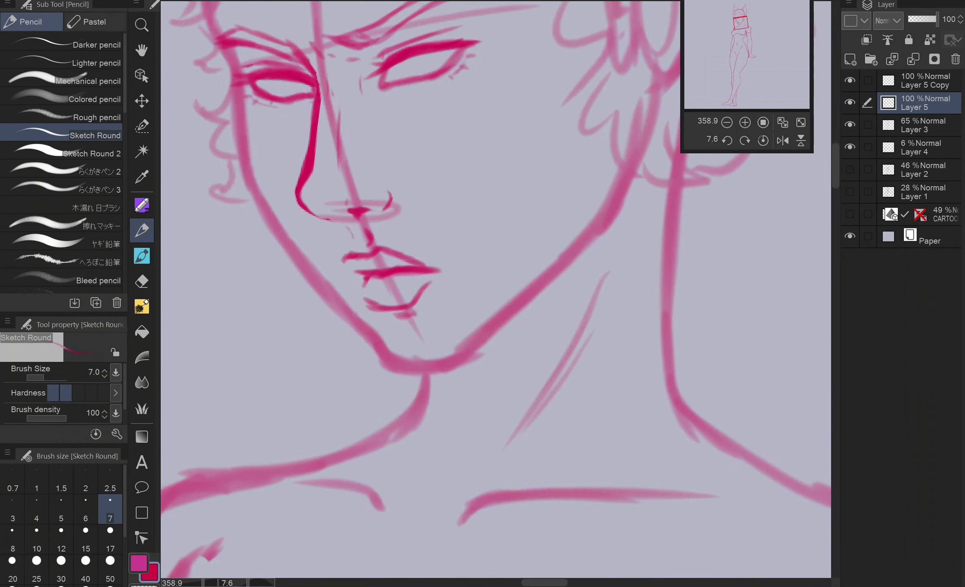
scroll(448, 143, down, 3)
scroll(466, 114, up, 2)
mouse_move(551, 150)
mouse_down()
mouse_move(538, 225)
mouse_move(419, 350)
mouse_up()
drag(544, 230, 454, 314)
mouse_move(552, 157)
mouse_down()
mouse_move(530, 240)
mouse_move(380, 373)
mouse_up()
drag(511, 338, 422, 454)
drag(328, 376, 440, 408)
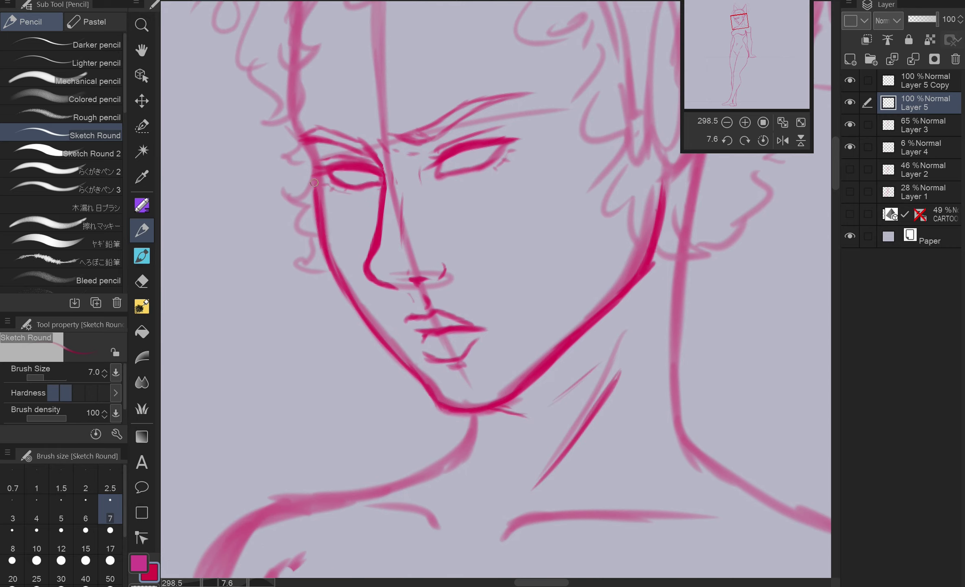
Trace both sides of the neck, the shoulders and the collarbones over the faded sketch.
scroll(338, 274, up, 1)
scroll(338, 274, down, 3)
scroll(586, 419, up, 3)
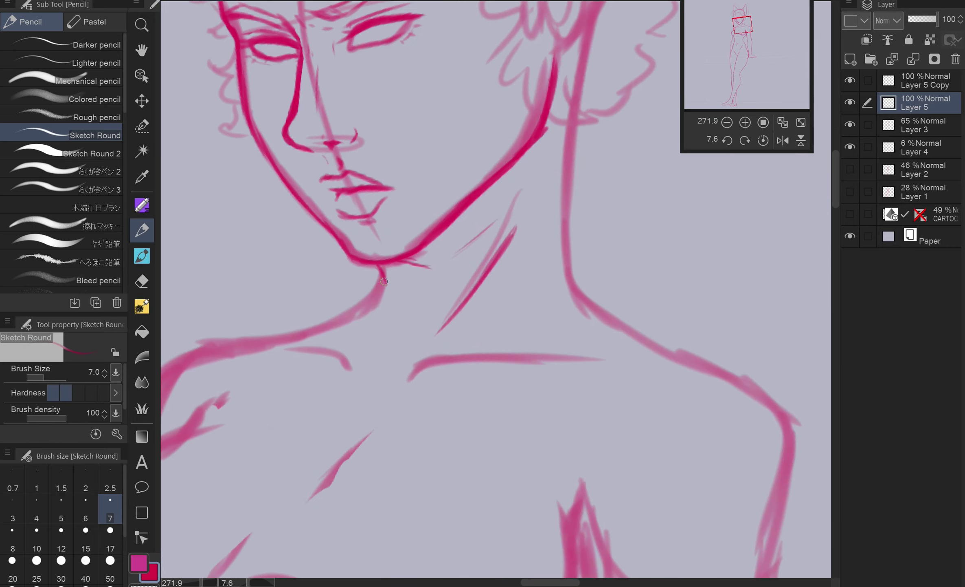
key(e)
key(p)
drag(359, 232, 420, 257)
mouse_move(438, 314)
mouse_down()
mouse_move(376, 351)
mouse_move(234, 373)
mouse_move(196, 418)
mouse_move(171, 489)
mouse_up()
mouse_move(317, 374)
mouse_down()
mouse_move(420, 406)
mouse_move(650, 381)
mouse_move(513, 424)
mouse_up()
mouse_move(499, 192)
mouse_down()
mouse_move(502, 281)
mouse_move(581, 403)
mouse_move(723, 567)
mouse_up()
Set the pencil size to 17 and thicken the outer curve of the shoulder into the upper arm.
key(bracketright)
key(bracketright)
key(bracketright)
key(bracketright)
key(bracketright)
scroll(689, 322, down, 5)
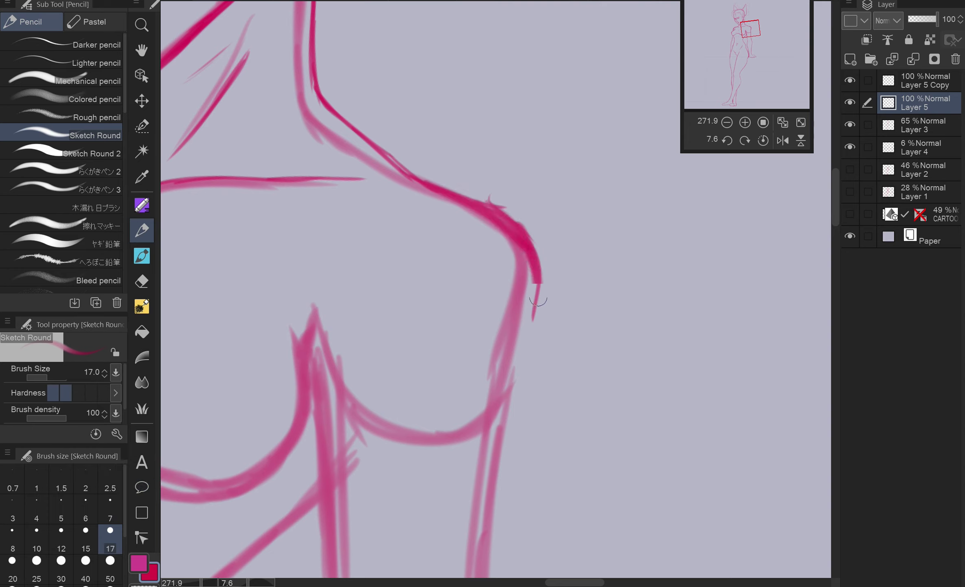
drag(511, 122, 510, 221)
Set the pencil size to 12, add a new layer above Layer 5, and trace the curly hair across the head's crown.
scroll(511, 221, up, 3)
key(bracketleft)
key(bracketleft)
scroll(496, 288, down, 5)
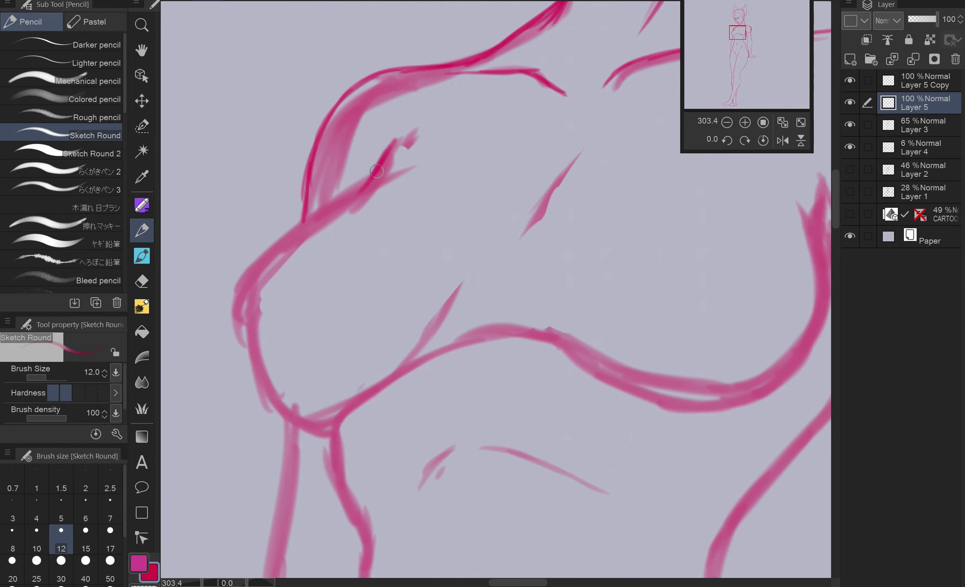
drag(497, 408, 496, 237)
scroll(469, 204, up, 3)
scroll(430, 159, up, 3)
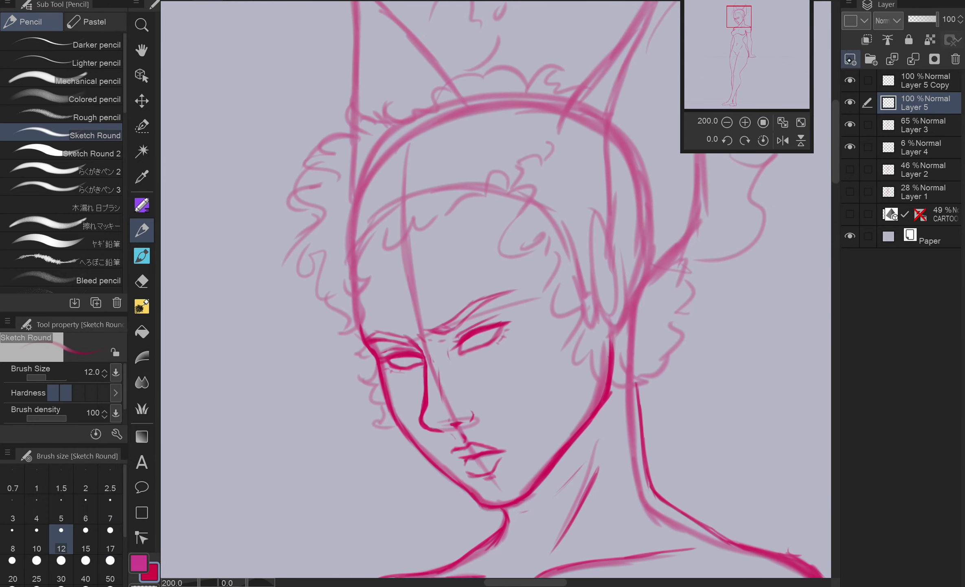
click(851, 59)
drag(448, 245, 465, 282)
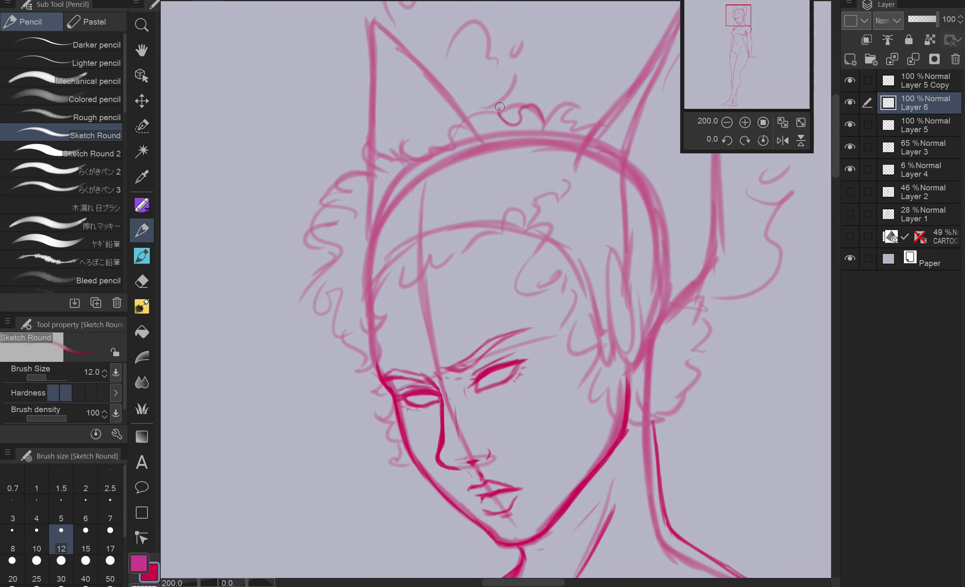
key(e)
mouse_move(412, 151)
mouse_down()
mouse_move(451, 148)
mouse_move(379, 159)
mouse_move(344, 342)
mouse_move(397, 267)
mouse_move(530, 212)
mouse_move(525, 285)
mouse_move(629, 416)
mouse_move(688, 425)
mouse_up()
On Layer 5, erase the upper jawline where it overlaps the hair beside the ear.
key(p)
key(e)
key(alt+[)
mouse_move(634, 375)
mouse_down()
mouse_move(631, 420)
mouse_move(656, 444)
mouse_up()
mouse_move(685, 247)
mouse_down()
mouse_move(587, 186)
mouse_move(511, 177)
mouse_up()
On Layer 6, trace the curls framing the forehead and temple and the curls behind the neck below the ear.
key(p)
key(e)
key(p)
key(alt+])
mouse_move(515, 395)
mouse_down()
mouse_move(555, 319)
mouse_move(541, 256)
mouse_up()
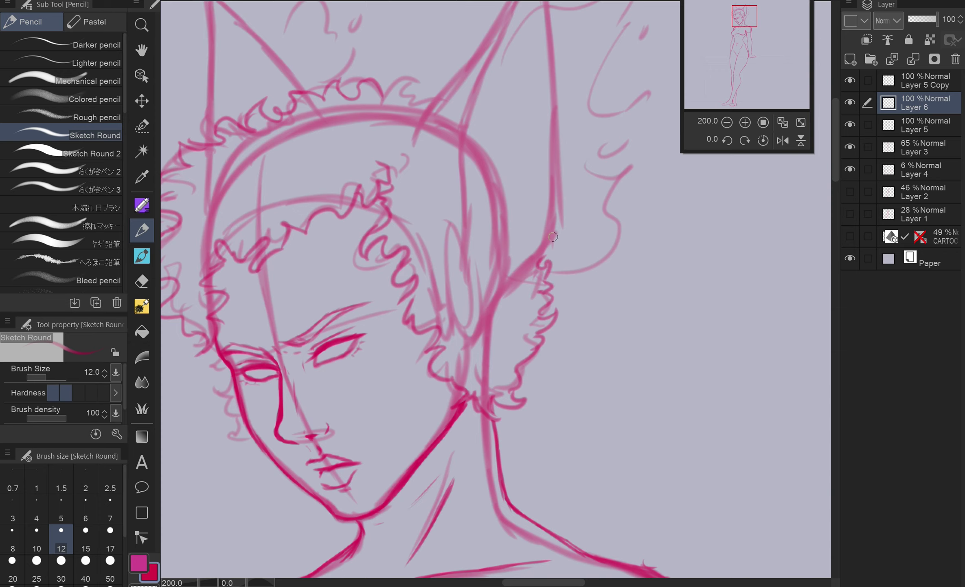
Trace the outlines of both pointed ears where they rise out of the curly hair.
drag(390, 50, 380, 206)
mouse_move(420, 276)
mouse_down()
mouse_move(461, 339)
mouse_move(456, 389)
mouse_move(487, 447)
mouse_up()
key(e)
key(p)
mouse_move(404, 237)
mouse_down()
mouse_move(371, 285)
mouse_move(469, 141)
mouse_move(510, 407)
mouse_move(440, 477)
mouse_up()
mouse_move(412, 342)
mouse_down()
mouse_move(433, 261)
mouse_move(476, 147)
mouse_move(511, 293)
mouse_up()
click(783, 140)
drag(518, 144, 415, 241)
key(h)
scroll(496, 288, down, 10)
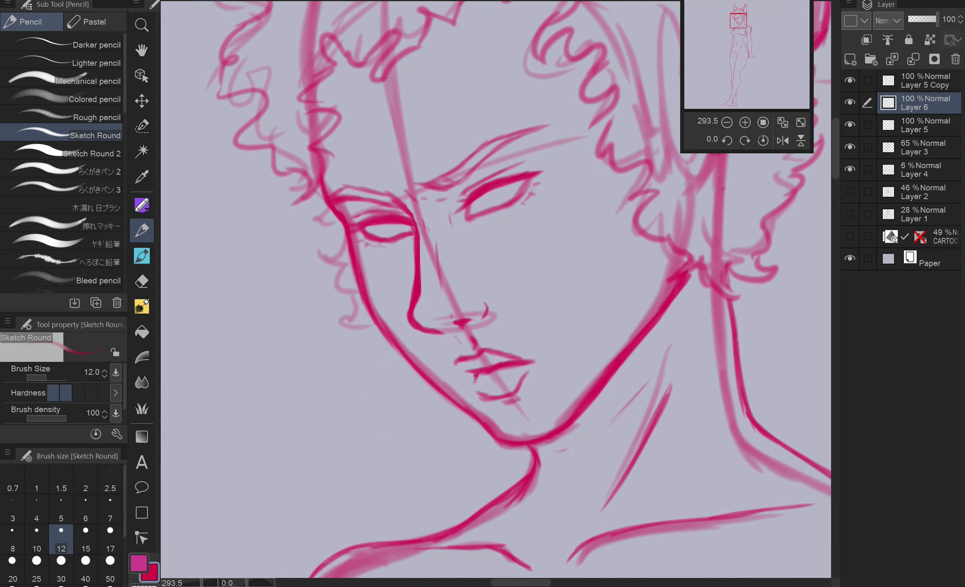
Add a new layer above Layer 5 Copy, then on Layer 5 Copy select the eye nearer the ear and shift it slightly outward.
scroll(496, 288, down, 5)
click(850, 59)
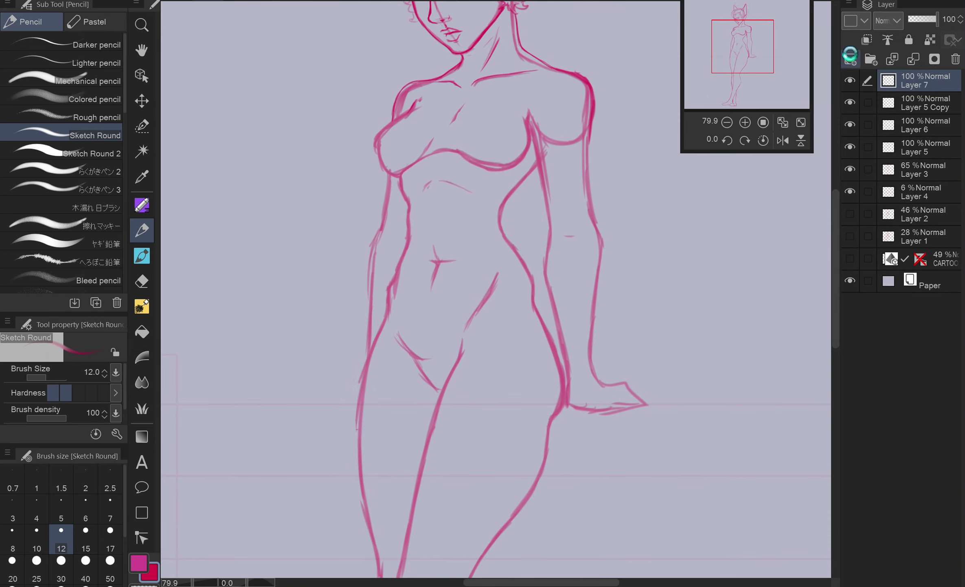
scroll(496, 289, up, 5)
scroll(468, 179, up, 8)
key(alt+bracketleft)
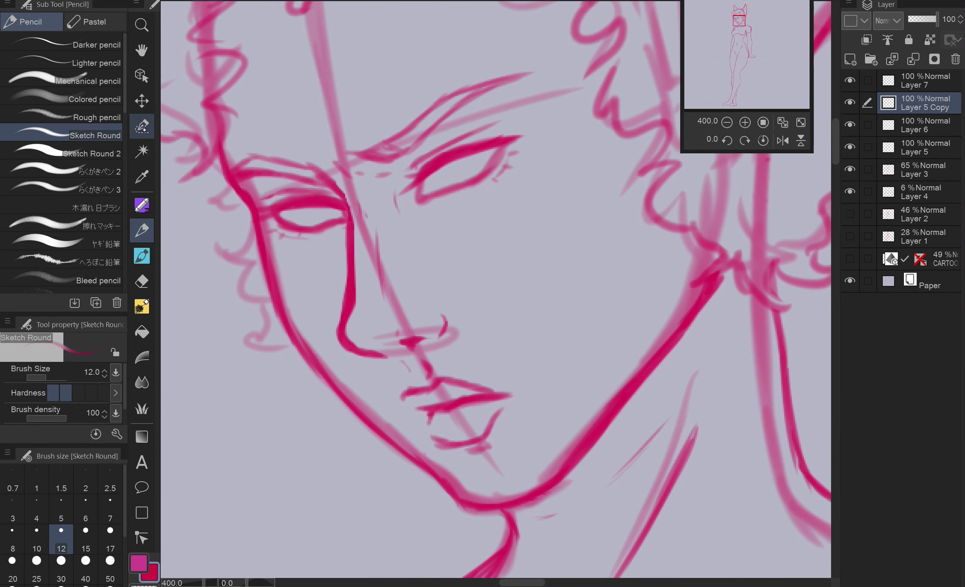
key(m)
drag(525, 134, 435, 162)
scroll(406, 198, down, 2)
key(ctrl+t)
drag(508, 181, 515, 178)
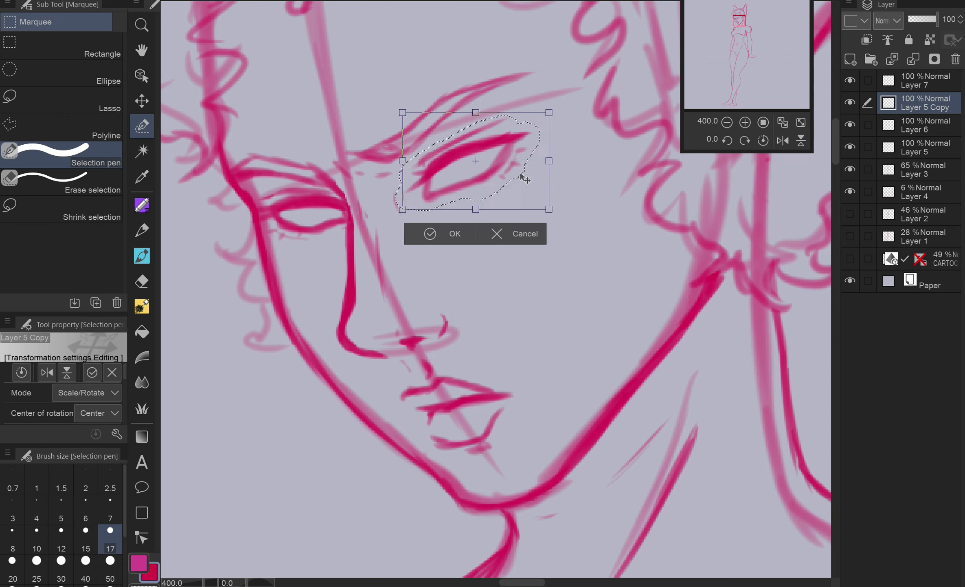
key(Return)
Hide Layer 4 and check the traced lines with Layer 3 briefly switched off.
scroll(441, 205, down, 5)
click(850, 191)
click(850, 168)
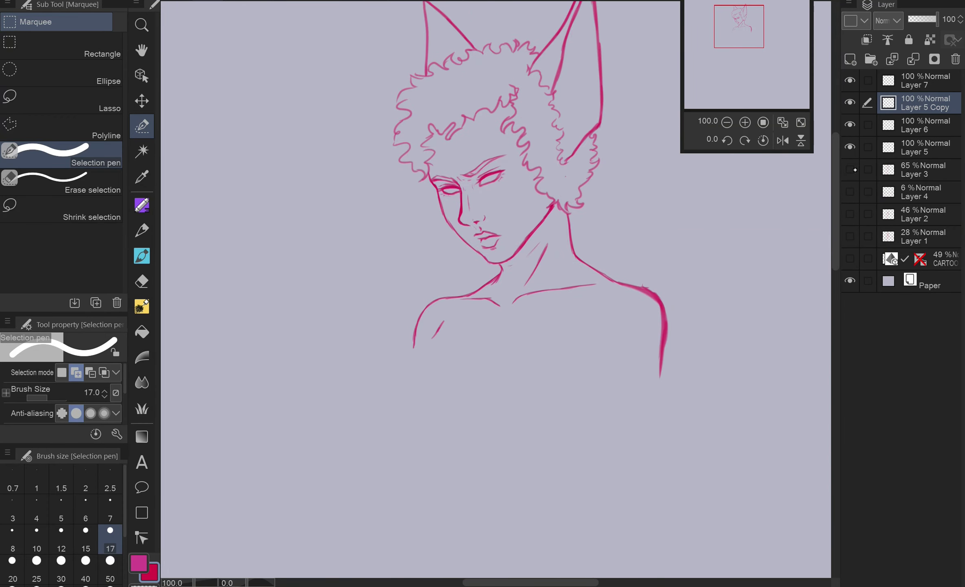
click(850, 169)
On Layer 5, thicken and smooth the line under the tip of the nose with the size 12 pencil.
scroll(493, 228, up, 7)
key(e)
key(alt+bracketleft)
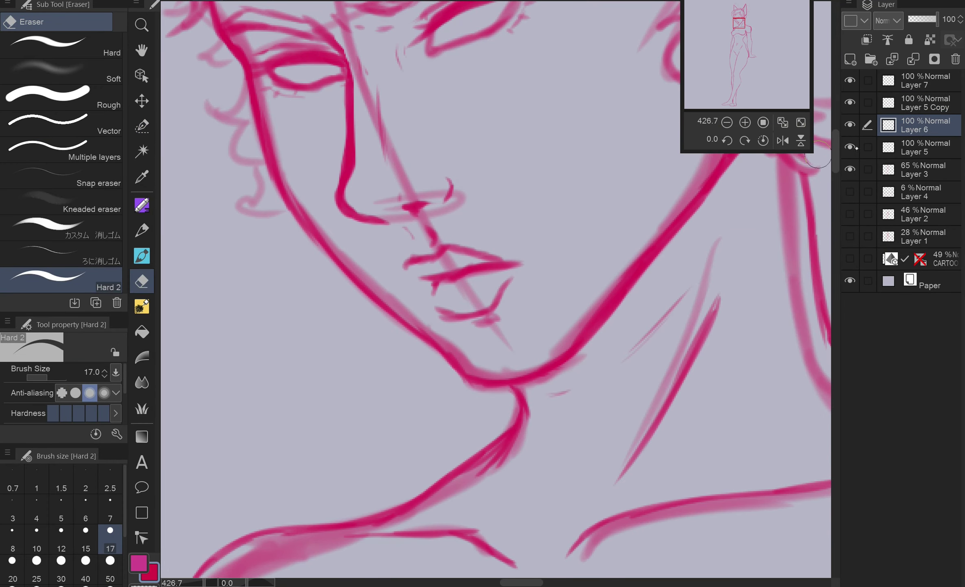
key(alt+bracketleft)
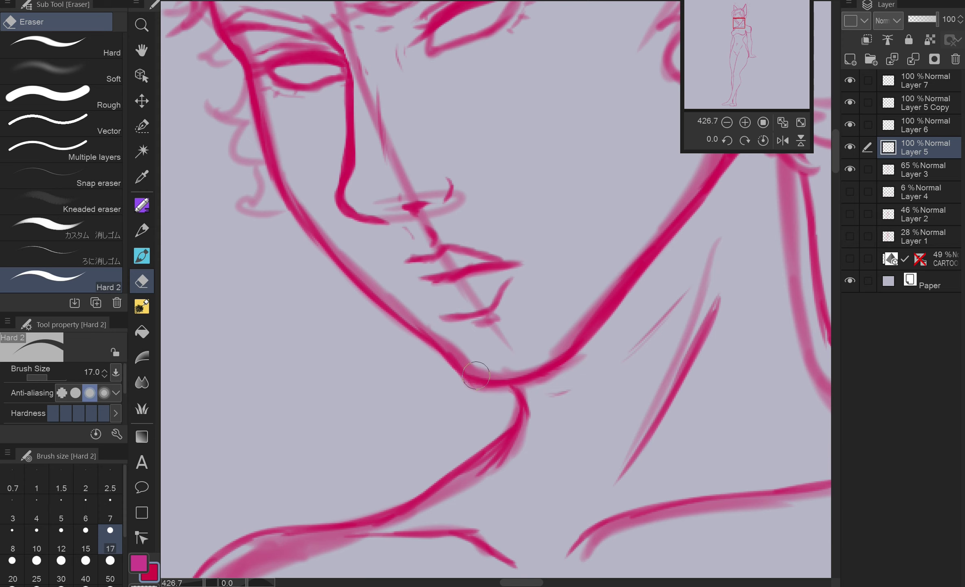
click(142, 230)
scroll(571, 252, down, 1)
scroll(457, 251, up, 3)
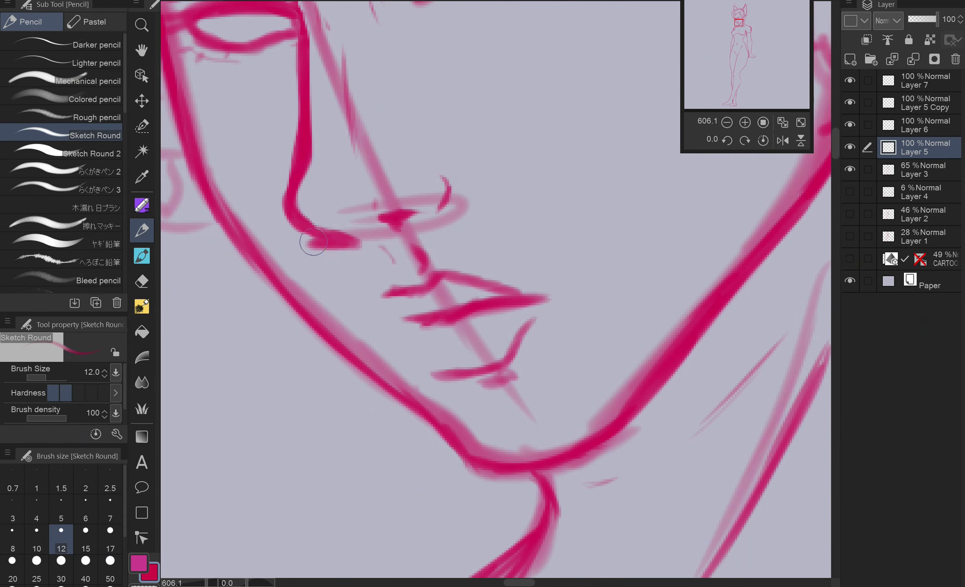
key(e)
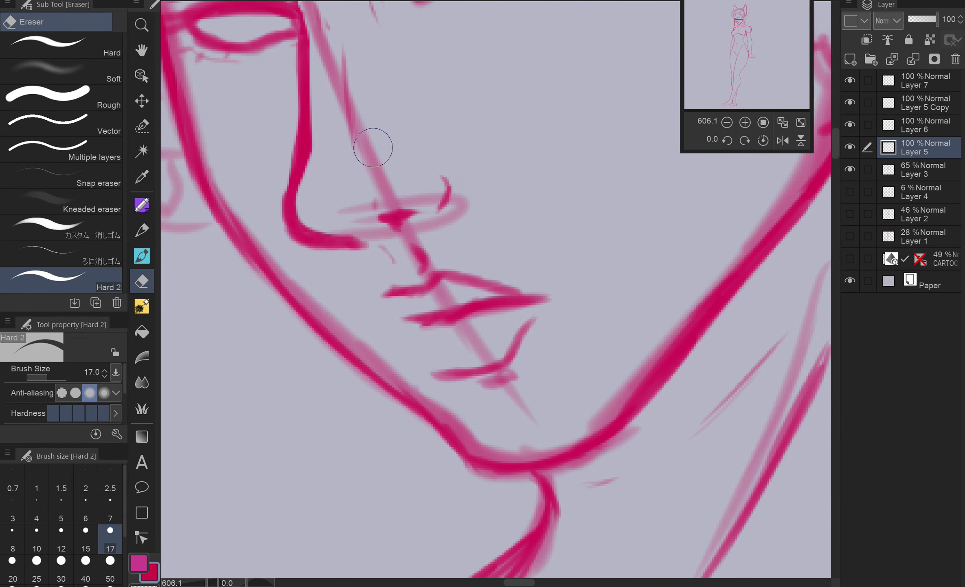
Add a new layer on top and draw the trousers' waistline and the outer contours of the hips and thighs.
scroll(371, 147, down, 12)
click(850, 59)
scroll(373, 99, up, 4)
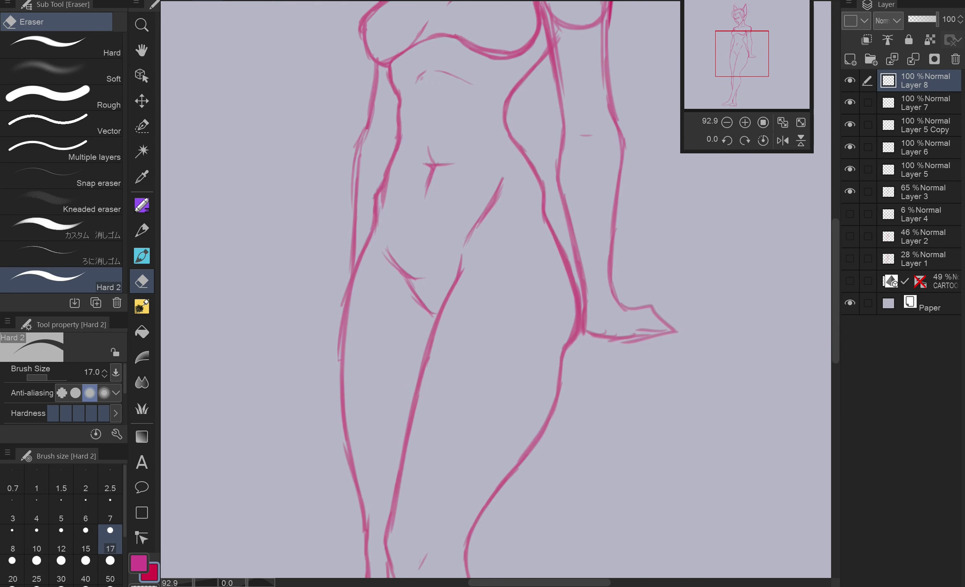
key(p)
drag(364, 100, 504, 96)
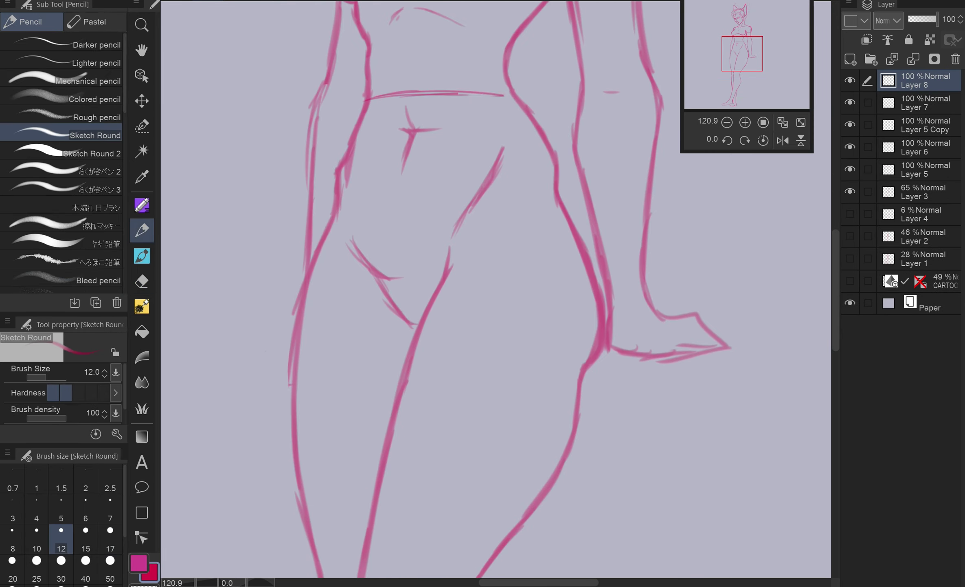
mouse_move(359, 112)
mouse_down()
mouse_move(295, 297)
mouse_move(294, 477)
mouse_up()
mouse_move(354, 124)
mouse_down()
mouse_move(359, 106)
mouse_move(515, 94)
mouse_move(587, 269)
mouse_move(587, 419)
mouse_move(550, 489)
mouse_up()
Set the pencil size to 17 and trace the crotch creases and the inner thigh lines.
key(bracketright)
key(bracketright)
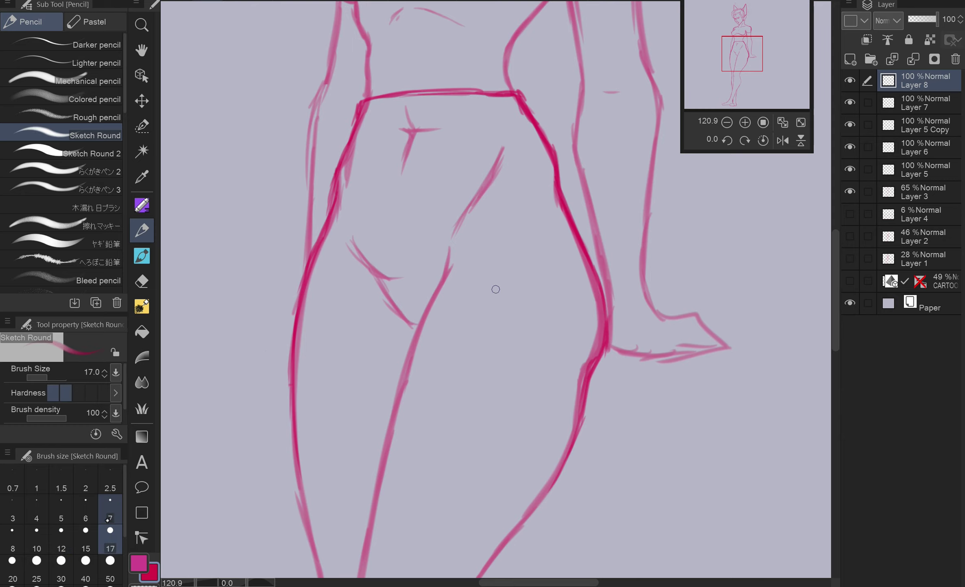
scroll(484, 223, down, 1)
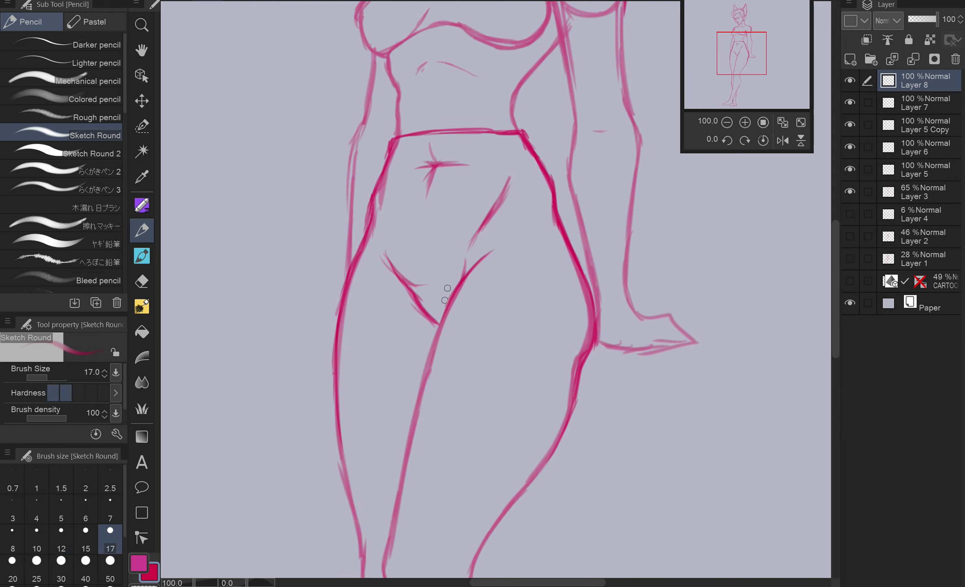
drag(447, 288, 414, 446)
drag(514, 203, 393, 302)
drag(478, 106, 332, 338)
Trace the knees and calves of both legs down to the ankle and draw the trouser hem across it.
mouse_move(403, 301)
mouse_down()
mouse_move(353, 339)
mouse_move(281, 448)
mouse_up()
mouse_move(612, 313)
mouse_down()
mouse_move(415, 412)
mouse_move(405, 443)
mouse_up()
drag(405, 444, 577, 309)
mouse_move(572, 271)
mouse_down()
mouse_move(528, 364)
mouse_move(393, 422)
mouse_move(318, 472)
mouse_up()
mouse_move(464, 275)
mouse_down()
mouse_move(350, 391)
mouse_move(301, 476)
mouse_move(310, 479)
mouse_up()
drag(485, 208, 401, 316)
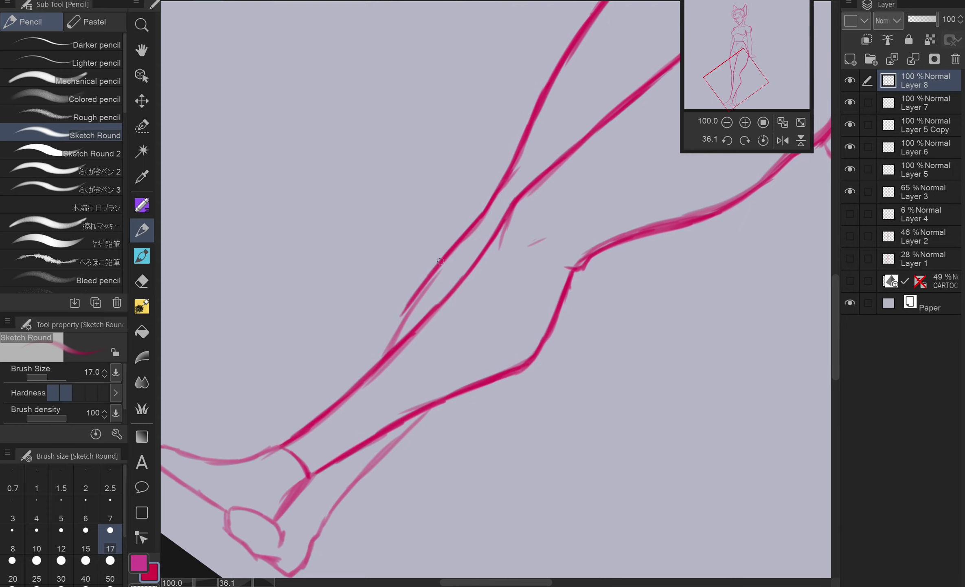
drag(441, 260, 375, 365)
drag(434, 405, 323, 521)
Finish the lower leg lines and draw a horizontal line across the hips below the waistline.
scroll(299, 498, down, 5)
scroll(484, 323, up, 5)
key(e)
key(p)
mouse_move(475, 357)
mouse_down()
mouse_move(492, 341)
mouse_move(484, 323)
mouse_move(456, 570)
mouse_up()
drag(338, 169, 544, 214)
click(764, 140)
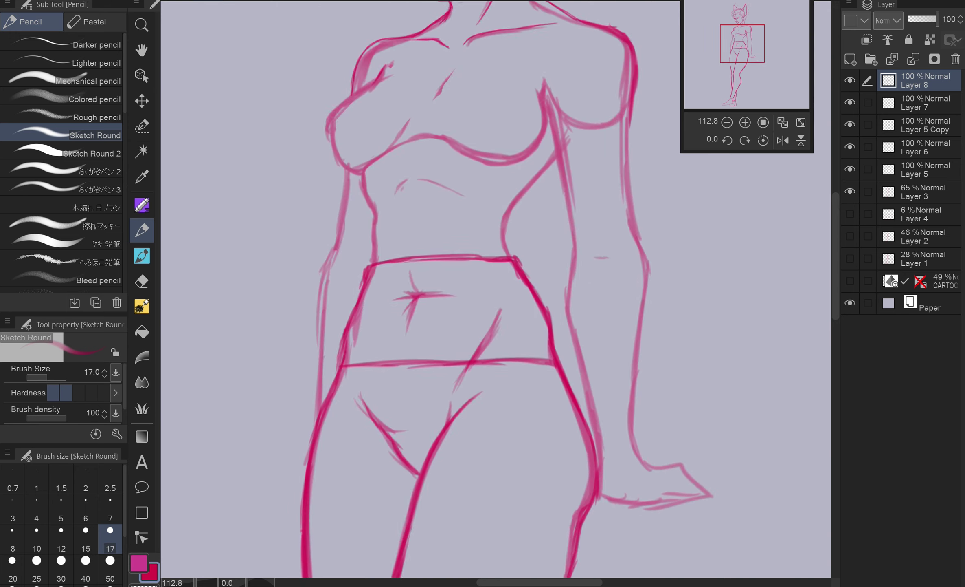
Add a new layer and draw a slanted belt band from the waist down to the opposite hip.
drag(746, 55, 743, 39)
click(850, 59)
mouse_move(512, 306)
mouse_down()
mouse_move(530, 340)
mouse_move(346, 422)
mouse_up()
mouse_move(528, 339)
mouse_down()
mouse_move(424, 353)
mouse_move(321, 434)
mouse_up()
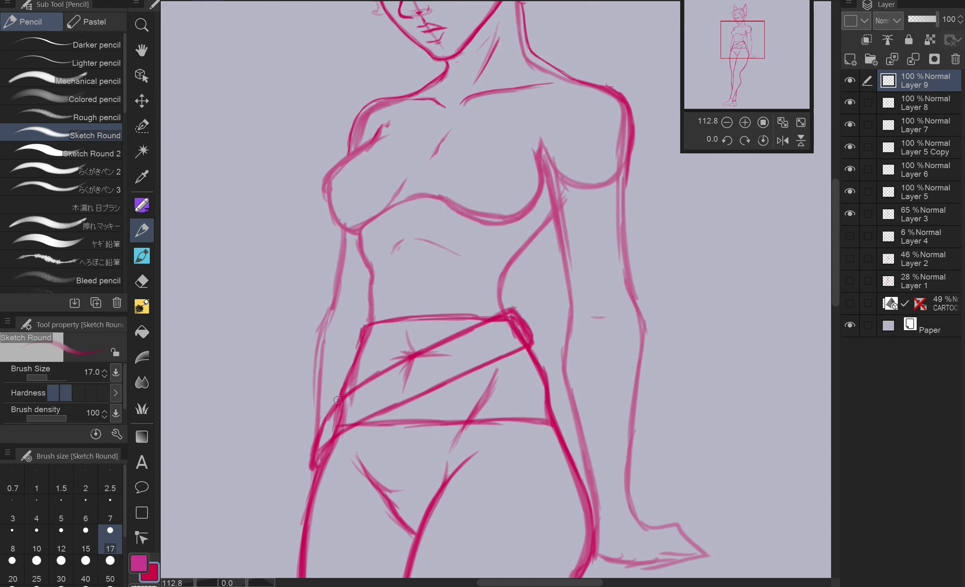
Draw the hand and fingers resting at the hip by the low end of the slanted belt, erasing stray lines.
mouse_move(338, 400)
mouse_down()
mouse_move(295, 436)
mouse_move(299, 487)
mouse_up()
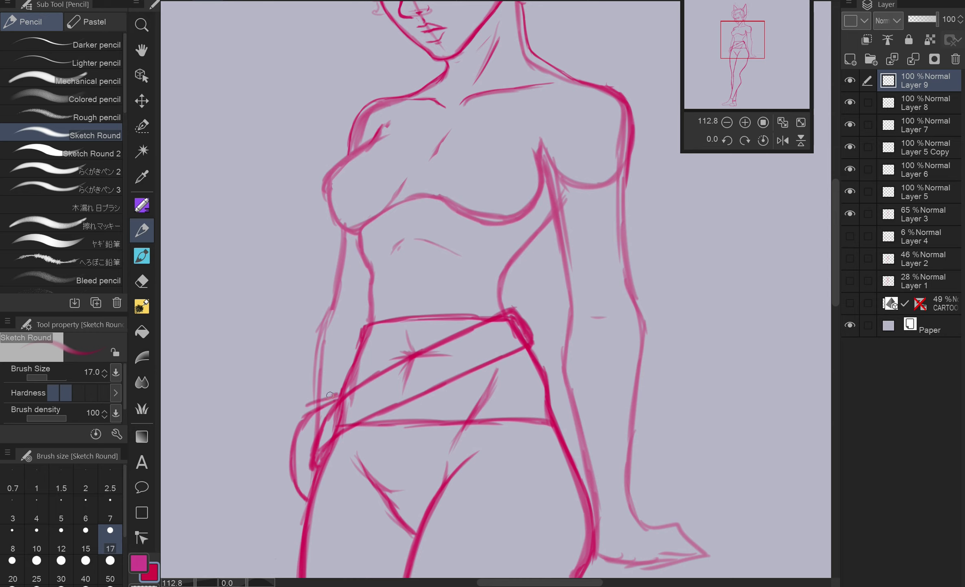
key(e)
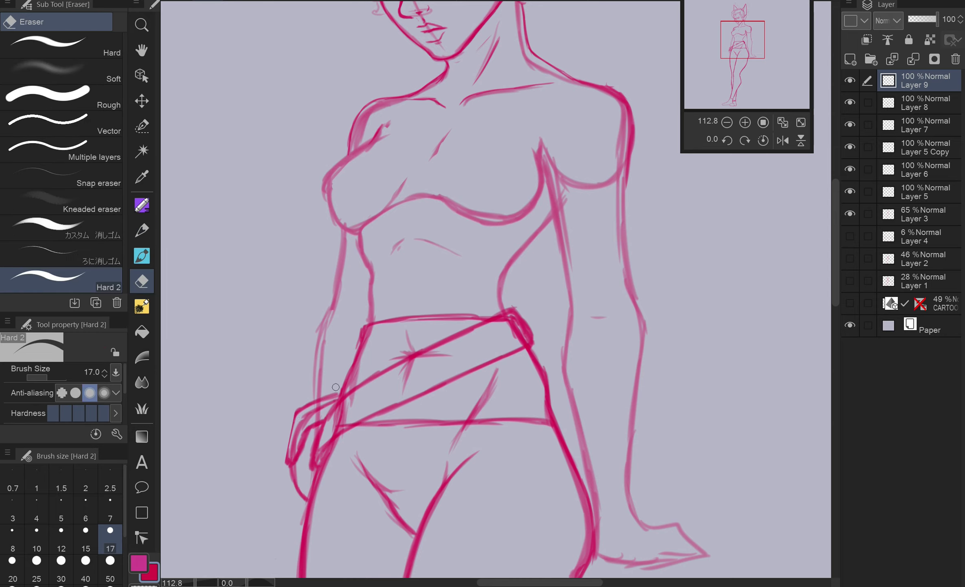
mouse_move(313, 412)
mouse_down()
mouse_move(292, 454)
mouse_move(302, 432)
mouse_up()
key(p)
scroll(289, 391, down, 3)
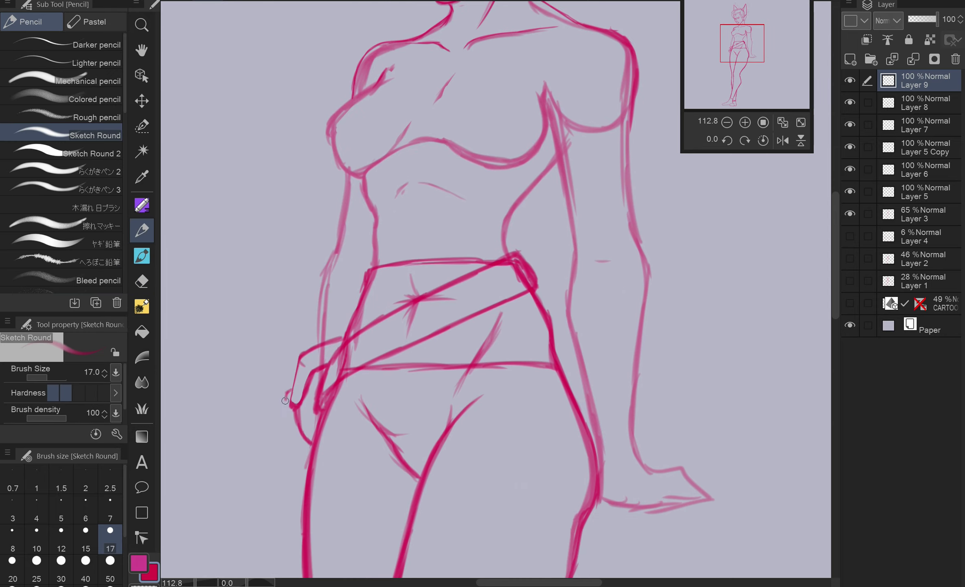
scroll(352, 422, up, 2)
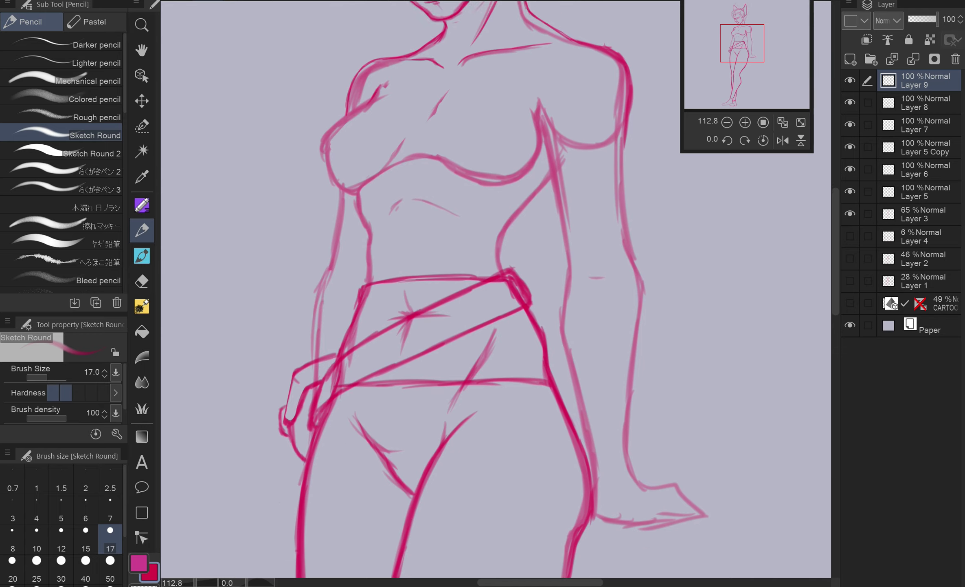
Fill the slanted belt band with diagonal hatching strokes.
drag(397, 377, 420, 334)
drag(411, 373, 438, 324)
drag(448, 353, 473, 310)
mouse_move(466, 342)
mouse_down()
mouse_move(489, 300)
mouse_move(520, 302)
mouse_up()
scroll(517, 310, down, 3)
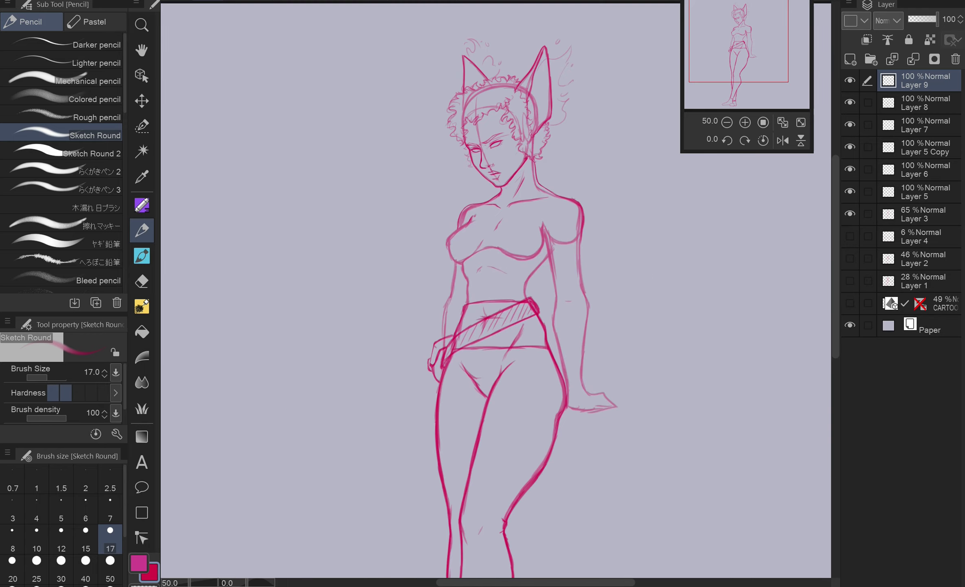
On Layer 8, erase the waist and hip lines overlapping the belt's upper end, and return to Layer 9.
scroll(517, 309, up, 3)
key(e)
key(alt+bracketleft)
drag(510, 384, 547, 403)
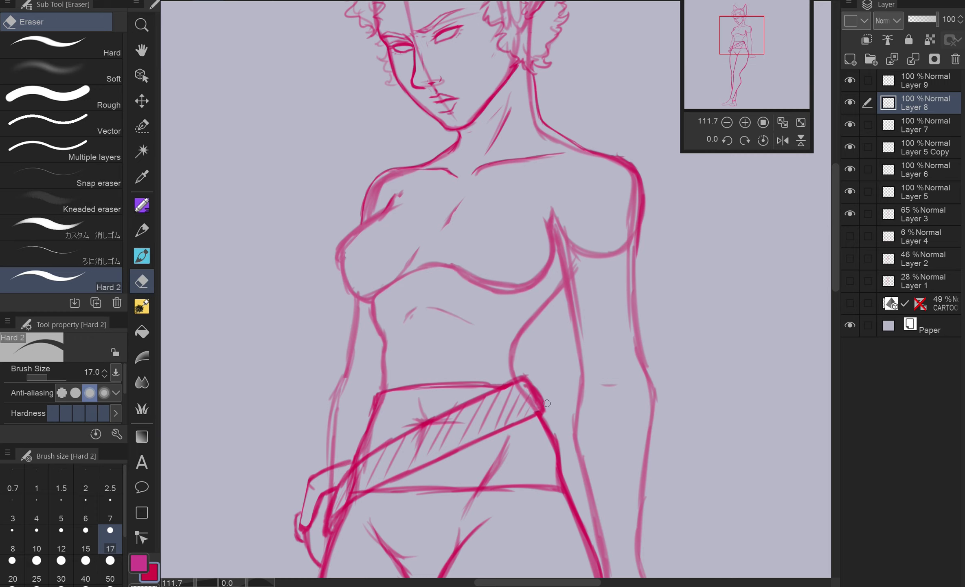
key(alt+bracketright)
scroll(326, 527, down, 3)
scroll(326, 527, up, 3)
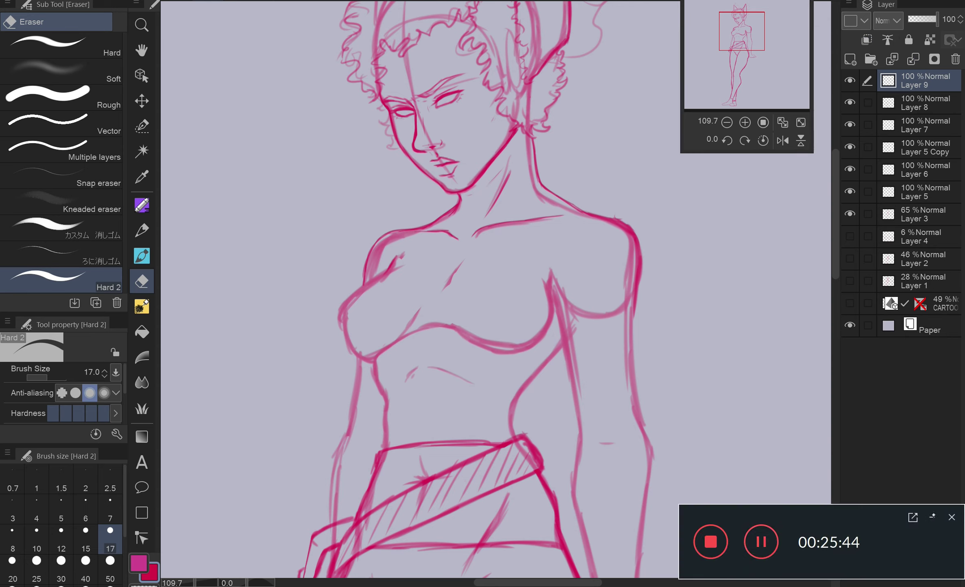
Choose dark blue (RGB 25, 25, 120) and sketch the hem, side and open front edge of a short jacket on the leaning arm's side.
key(p)
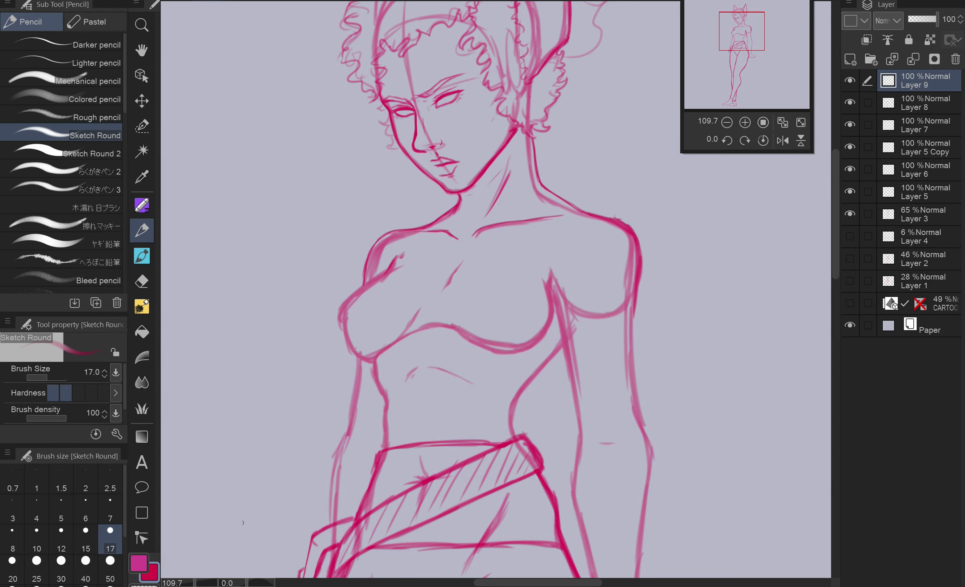
click(38, 307)
drag(444, 443, 522, 442)
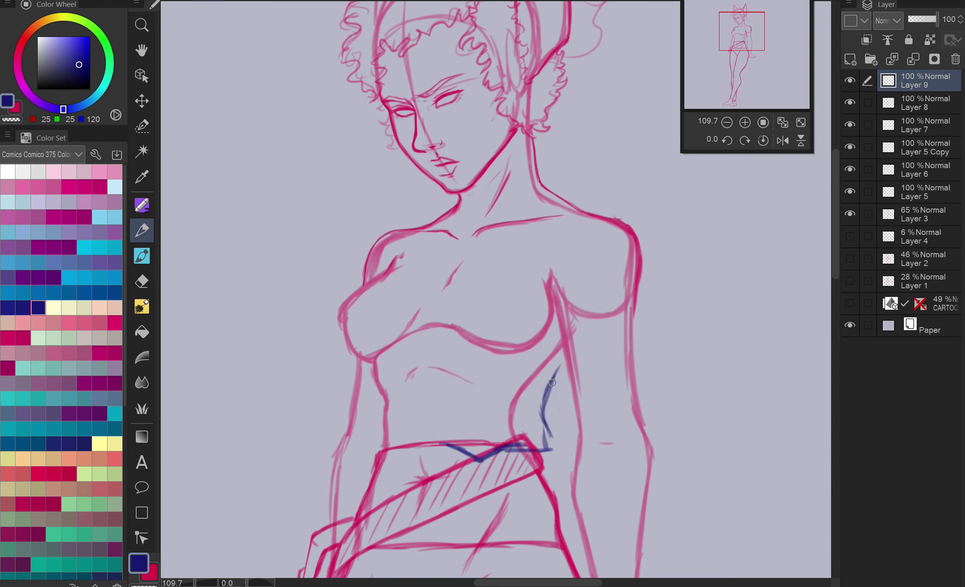
drag(453, 360, 494, 235)
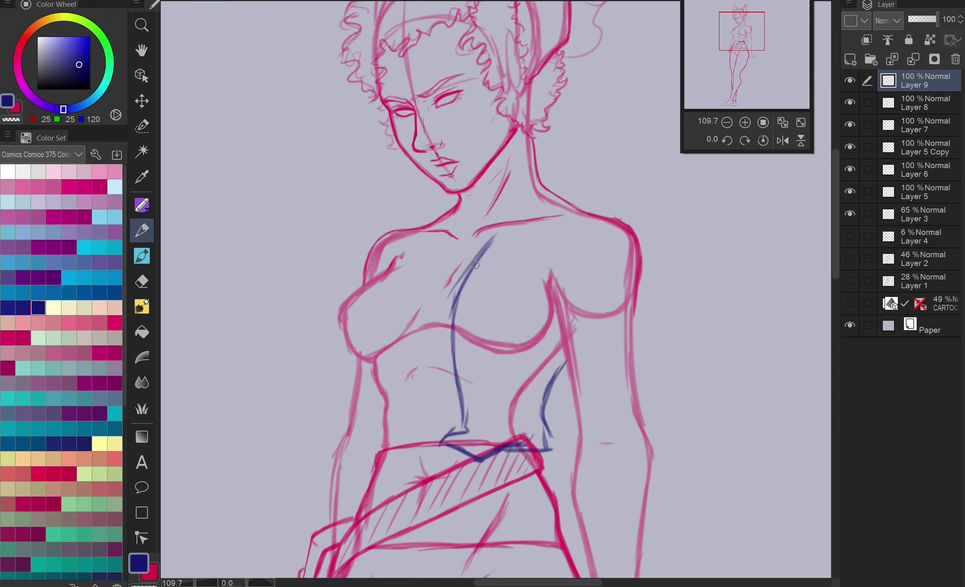
Sketch the jacket's shoulder lines and its opposite front panel over the chest down to the waist.
mouse_move(550, 183)
mouse_down()
mouse_move(603, 216)
mouse_move(590, 212)
mouse_move(640, 279)
mouse_up()
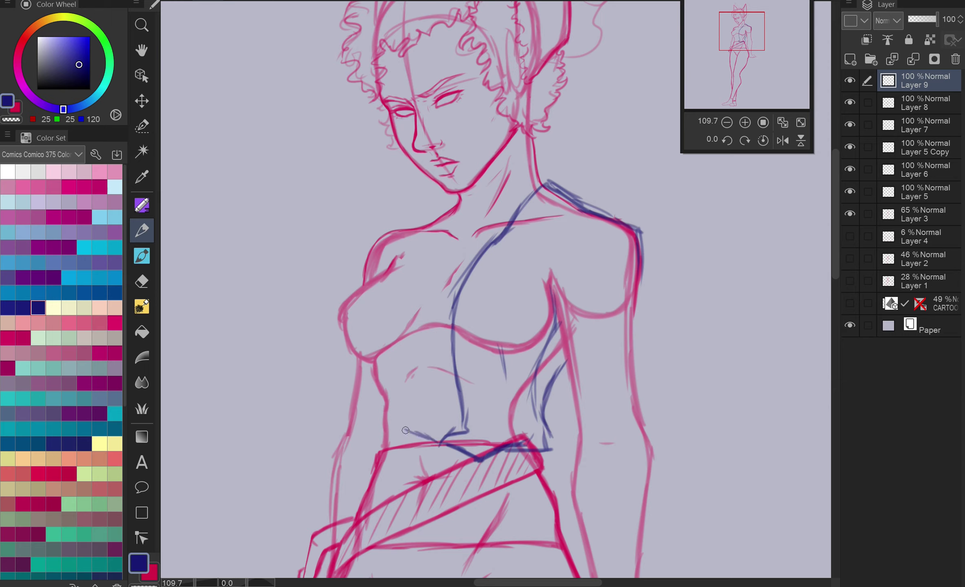
drag(372, 337, 456, 211)
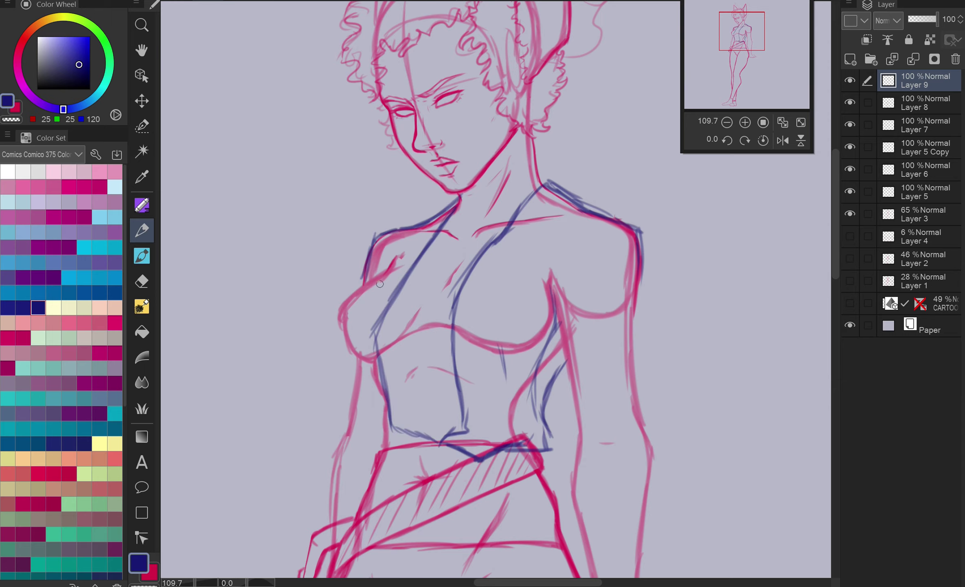
drag(341, 330, 355, 452)
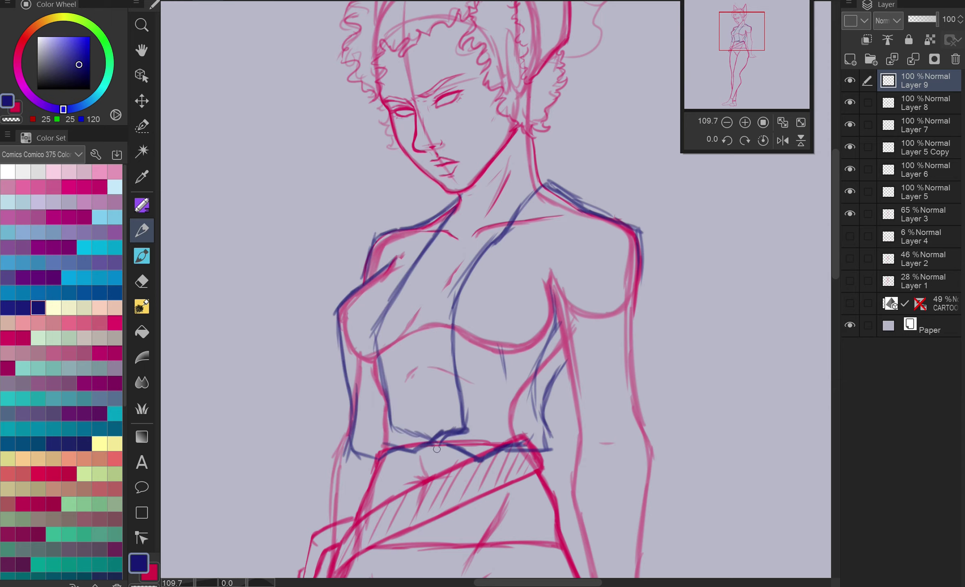
Sketch a wide flared jacket sleeve over the leaning arm, ending in a wavy hem above the wrist.
key(ctrl+minus)
drag(476, 543, 360, 424)
mouse_move(510, 142)
mouse_down()
mouse_move(562, 370)
mouse_move(516, 452)
mouse_up()
drag(439, 299, 430, 391)
drag(438, 214, 431, 369)
key(e)
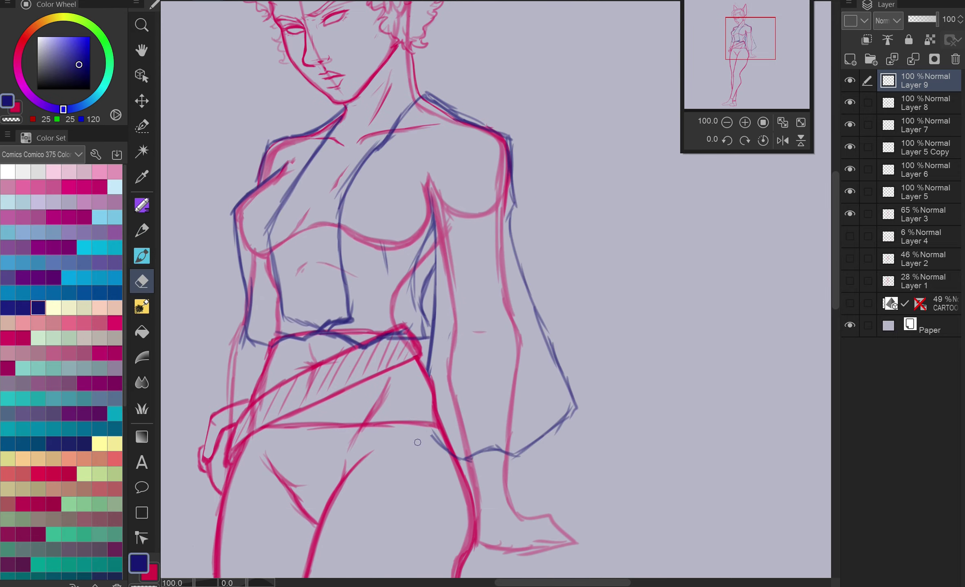
Sketch the jacket sleeve on the hip-side arm and a fitted inner cuff on the leaning arm's wrist.
key(p)
drag(243, 281, 220, 391)
drag(235, 317, 210, 415)
key(e)
key(p)
drag(506, 484, 507, 453)
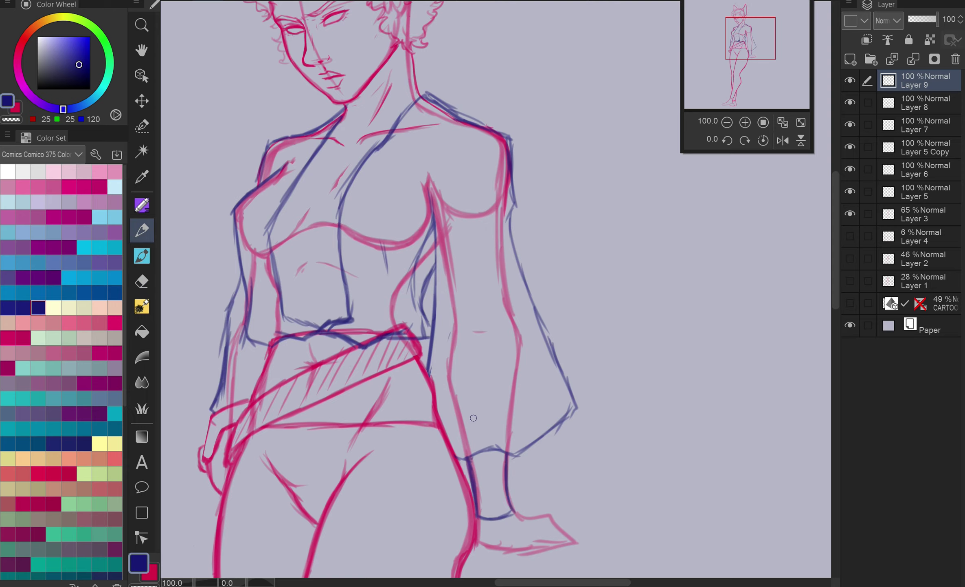
On Layer 5, trace the cleavage, underbust and rib accents in crimson, and hide Layer 3.
ctrl+shift+click(474, 417)
key(x)
scroll(296, 329, up, 3)
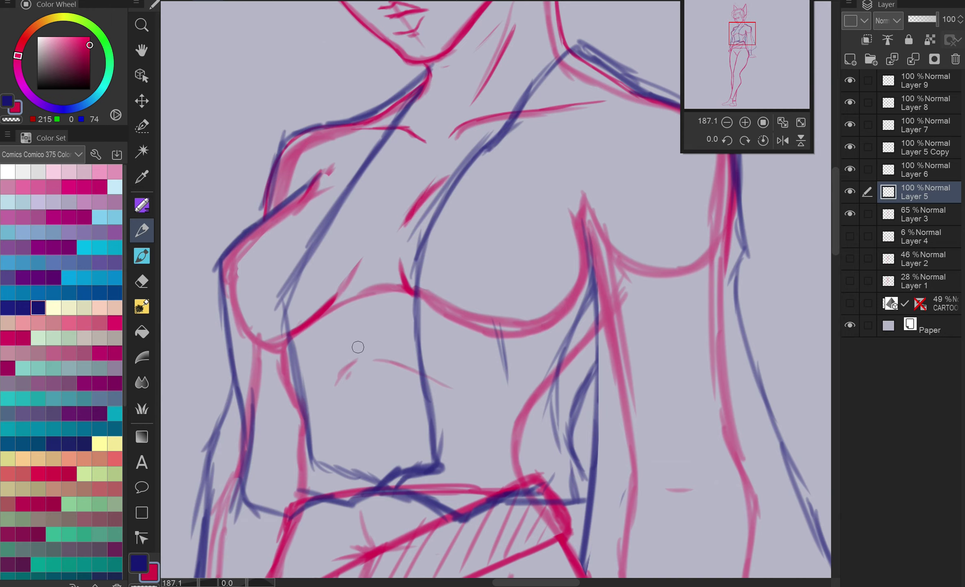
scroll(441, 513, down, 6)
click(850, 214)
scroll(215, 301, up, 8)
On Layer 9 in dark blue, sketch the jacket's raised collar around the neck with pointed lapels, erasing stray lines.
key(x)
ctrl+shift+click(215, 301)
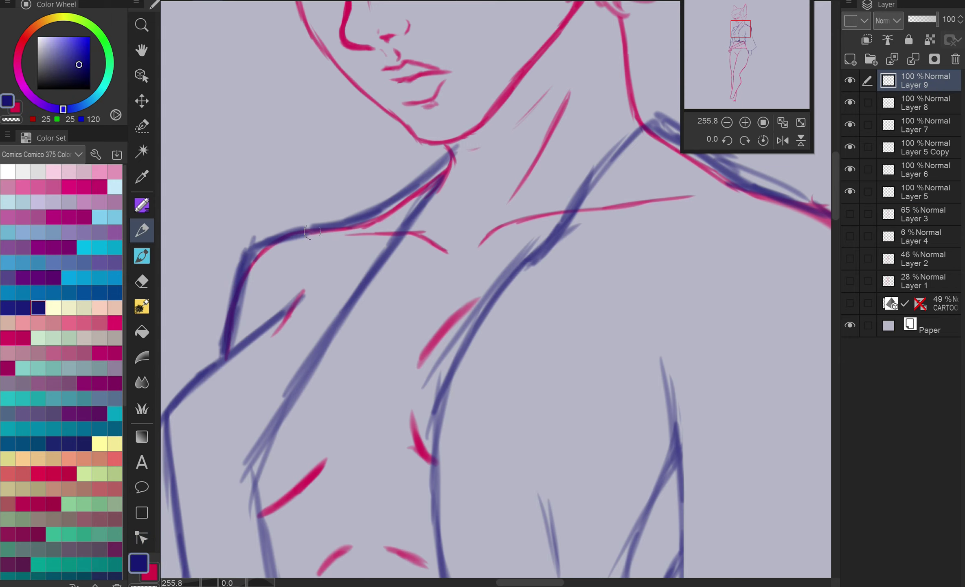
key(e)
drag(486, 71, 307, 109)
click(142, 230)
scroll(634, 435, down, 2)
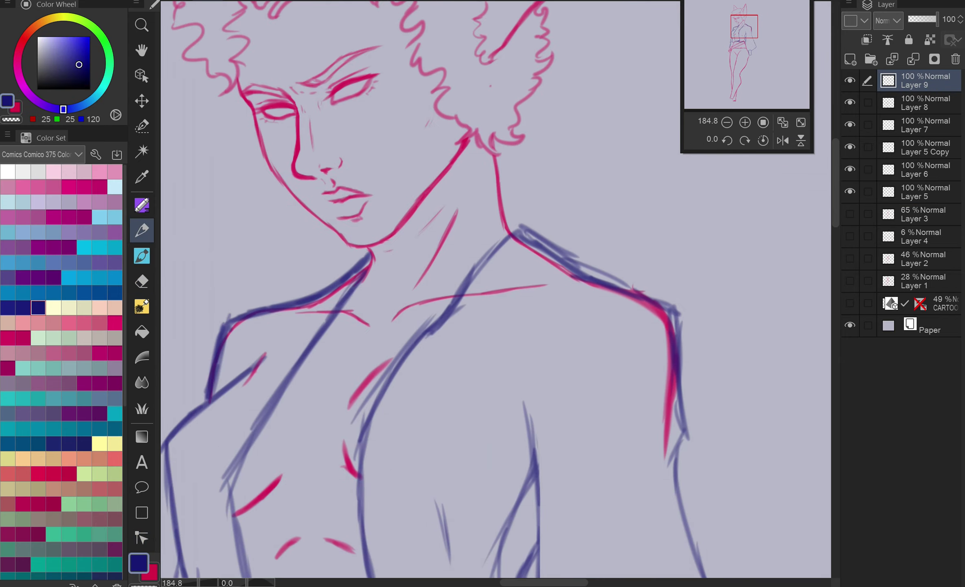
mouse_move(322, 226)
mouse_down()
mouse_move(301, 339)
mouse_move(226, 444)
mouse_move(228, 481)
mouse_up()
mouse_move(267, 287)
mouse_down()
mouse_move(517, 156)
mouse_move(426, 256)
mouse_move(398, 308)
mouse_up()
drag(547, 158, 516, 225)
scroll(516, 225, down, 3)
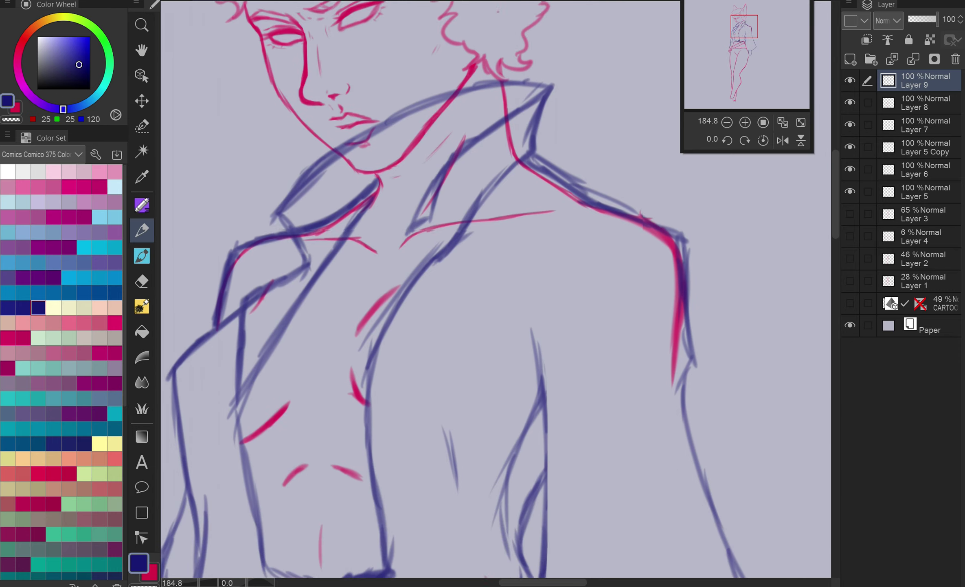
Sketch the folded lapel edges down both sides of the open jacket front in dark blue.
drag(418, 201, 370, 391)
drag(403, 322, 375, 475)
drag(452, 243, 373, 432)
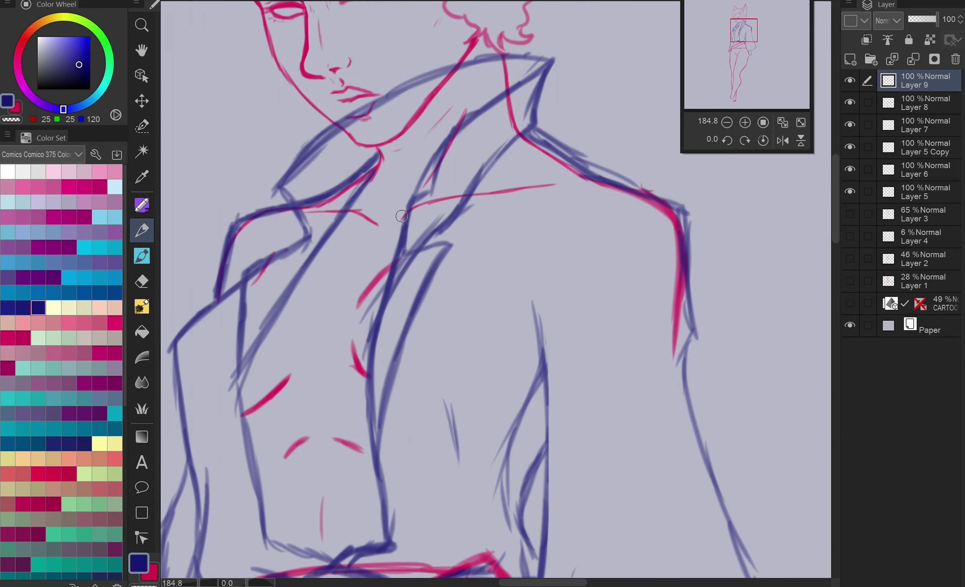
drag(247, 261, 226, 420)
drag(261, 369, 242, 501)
drag(264, 305, 229, 460)
drag(253, 379, 231, 487)
Clean up the lapel lines on the hip-side jacket front and extend that side's collar tip into a sharper point.
key(e)
key(ctrl+z)
key(ctrl+z)
key(ctrl+z)
key(ctrl+z)
key(ctrl+z)
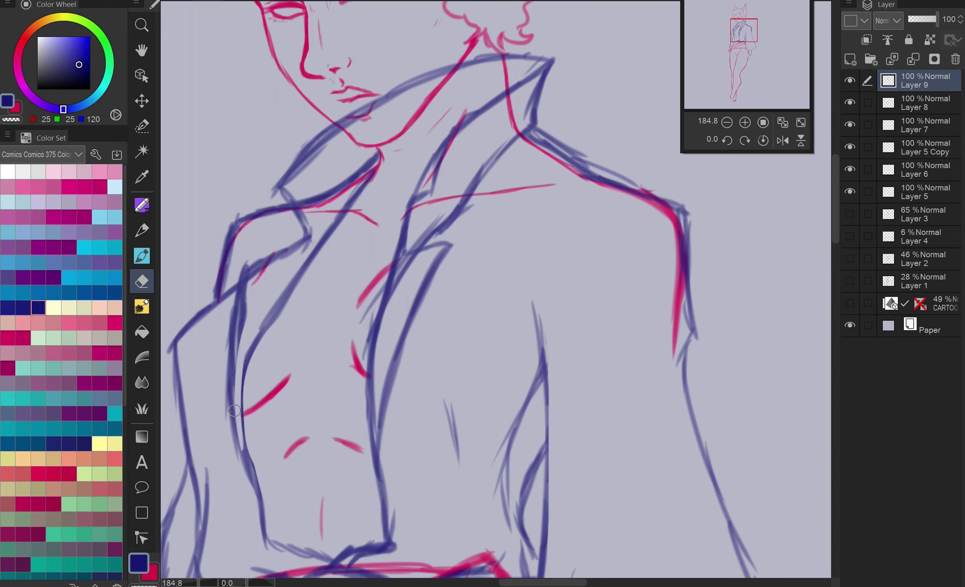
key(ctrl+z)
key(ctrl+z)
key(ctrl+z)
key(p)
drag(338, 128, 263, 188)
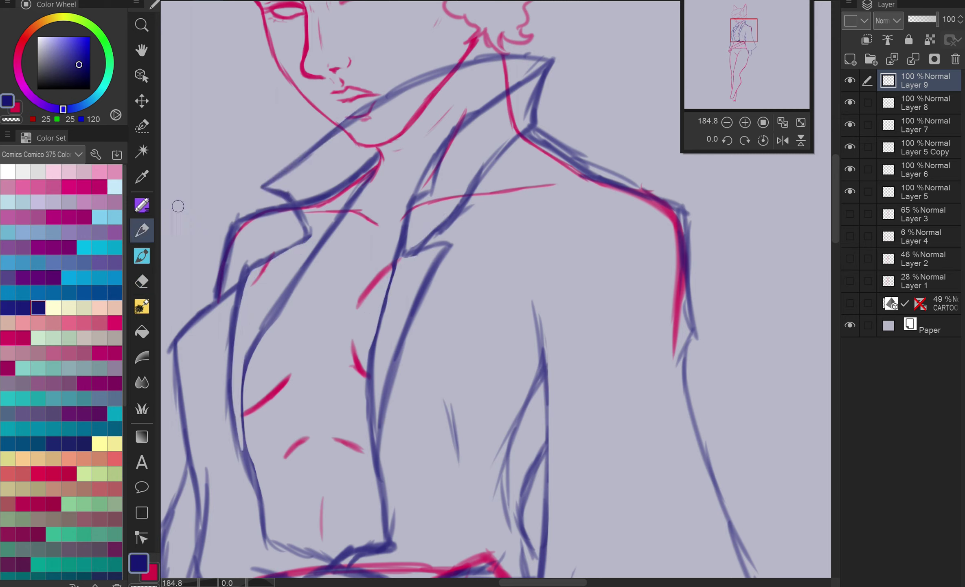
Thin and tidy the collar and neckline strokes with the eraser, and redraw the jacket line from the collar over the shoulder.
key(e)
drag(381, 151, 335, 201)
drag(522, 135, 423, 242)
mouse_move(528, 135)
mouse_down()
mouse_move(627, 182)
mouse_move(550, 61)
mouse_up()
mouse_move(340, 125)
mouse_down()
mouse_move(426, 75)
mouse_move(501, 61)
mouse_up()
drag(535, 116, 532, 129)
key(p)
mouse_move(546, 62)
mouse_down()
mouse_move(519, 137)
mouse_move(676, 206)
mouse_move(657, 392)
mouse_up()
Show Layer 3 for reference and darken the jacket's folds beneath the leaning arm's armpit.
scroll(656, 392, down, 5)
click(850, 213)
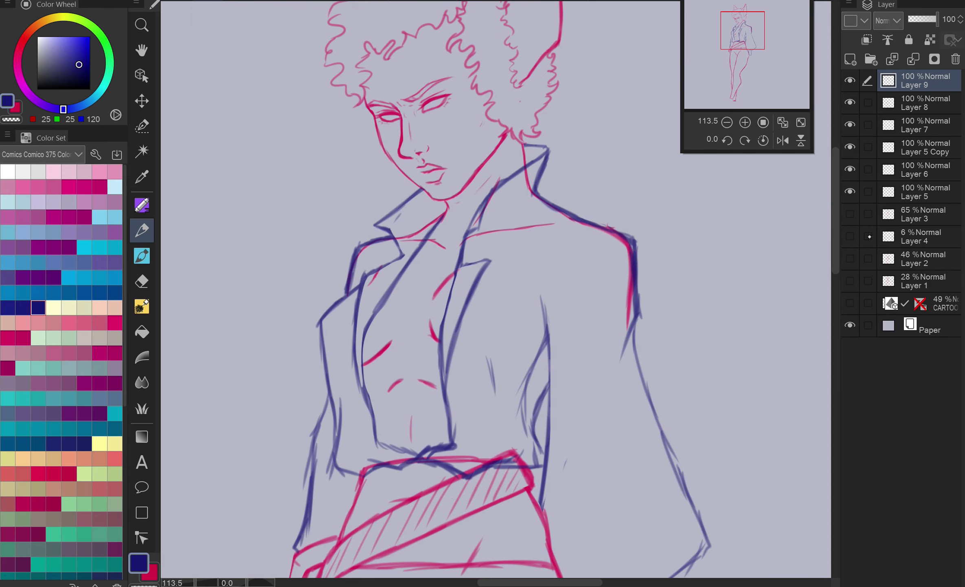
drag(539, 335, 512, 383)
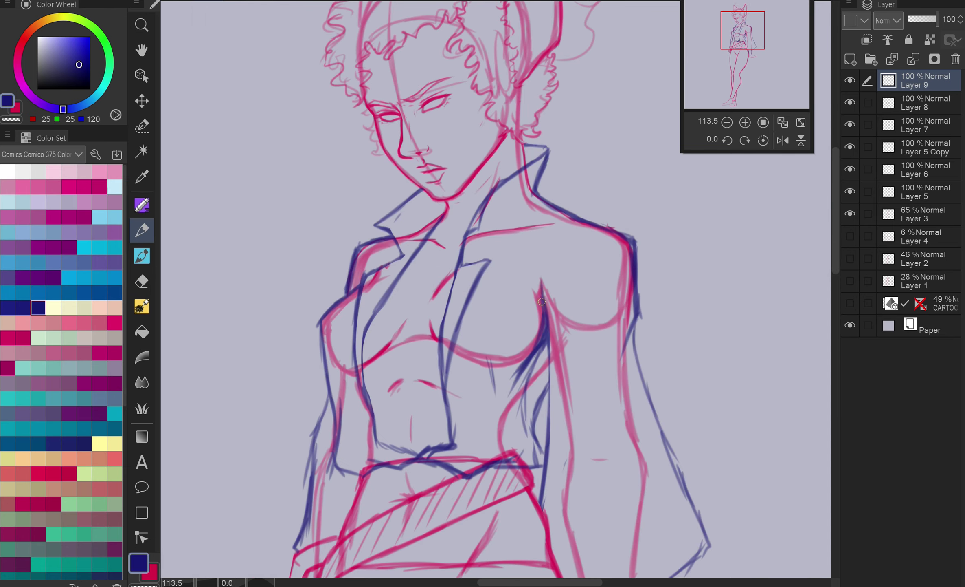
scroll(489, 285, down, 3)
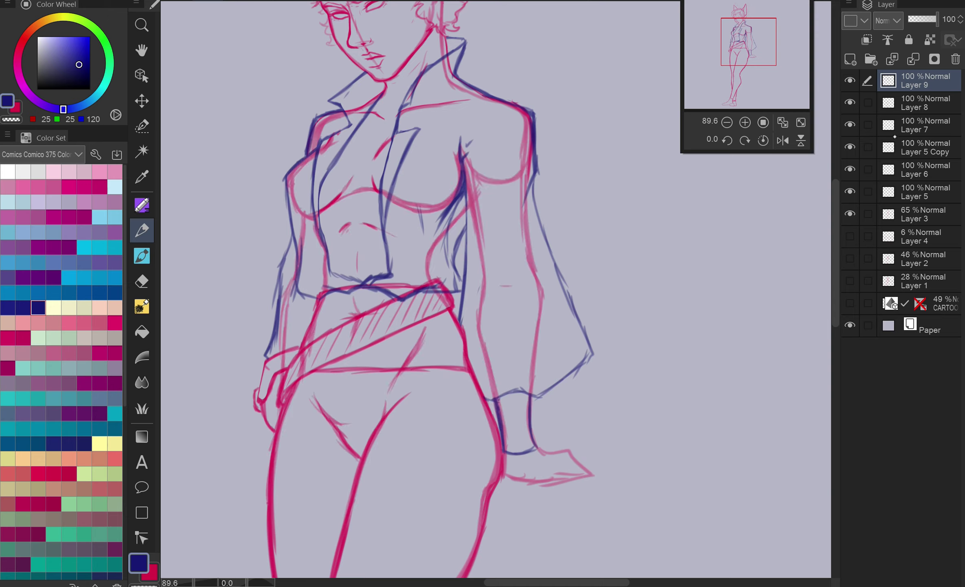
On Layer 5, trace the leaning hand's outline in crimson, with extended fingers and a rounded palm heel.
click(858, 167)
click(853, 151)
click(915, 191)
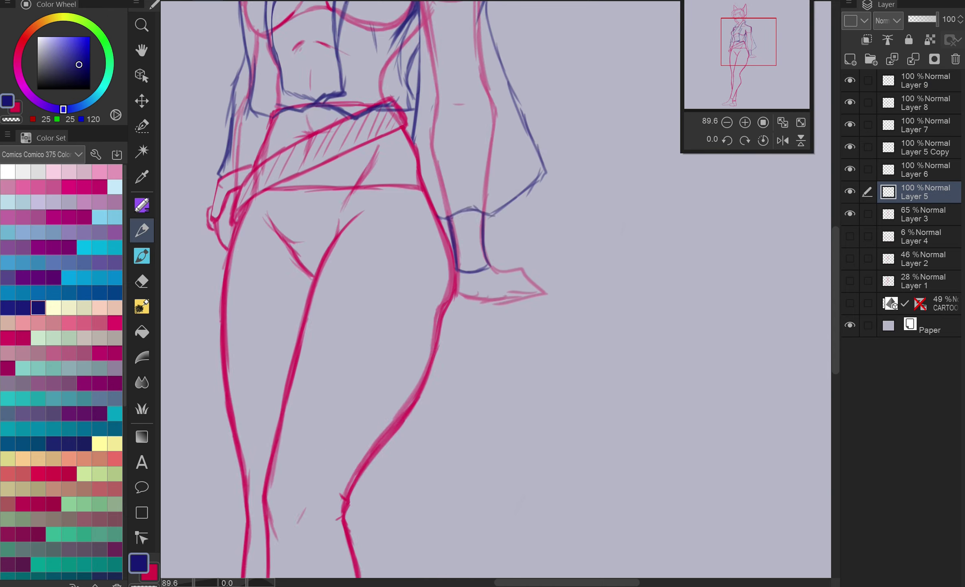
scroll(489, 285, up, 4)
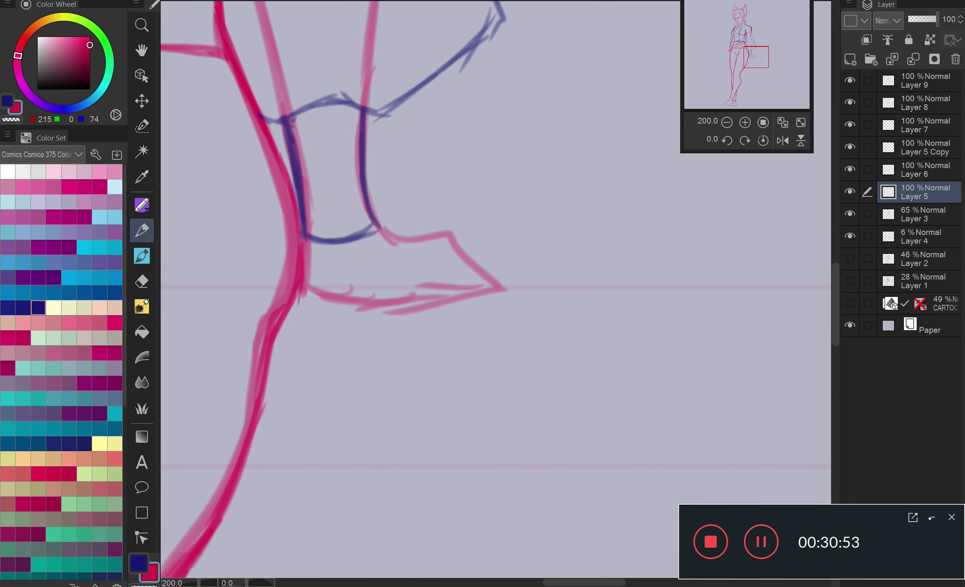
drag(380, 229, 428, 244)
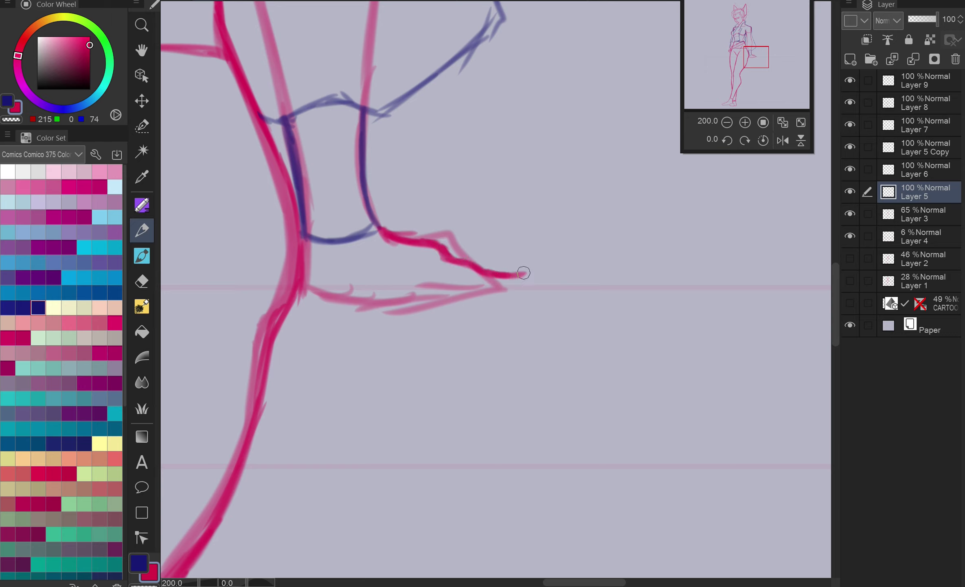
drag(507, 308, 409, 316)
drag(318, 301, 302, 239)
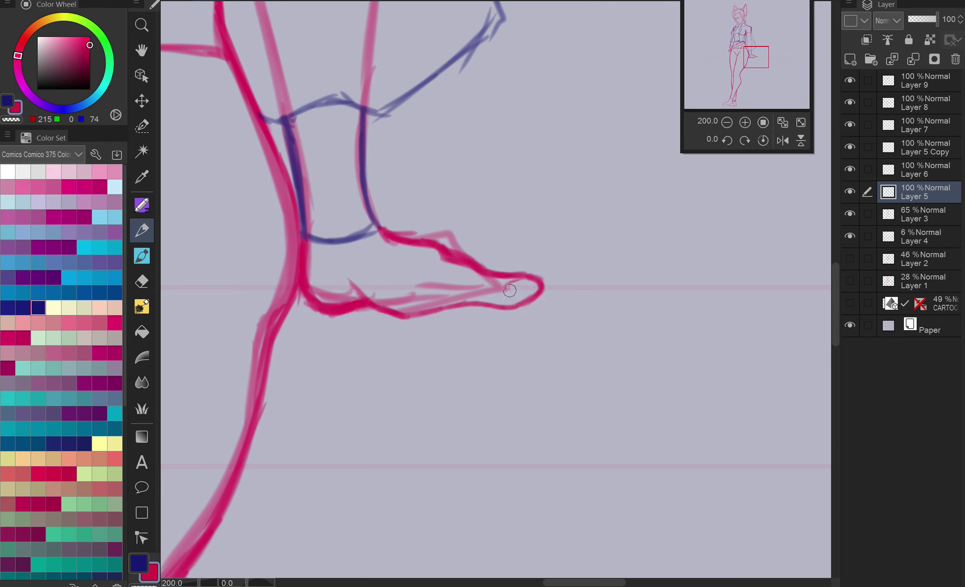
key(e)
scroll(525, 281, down, 4)
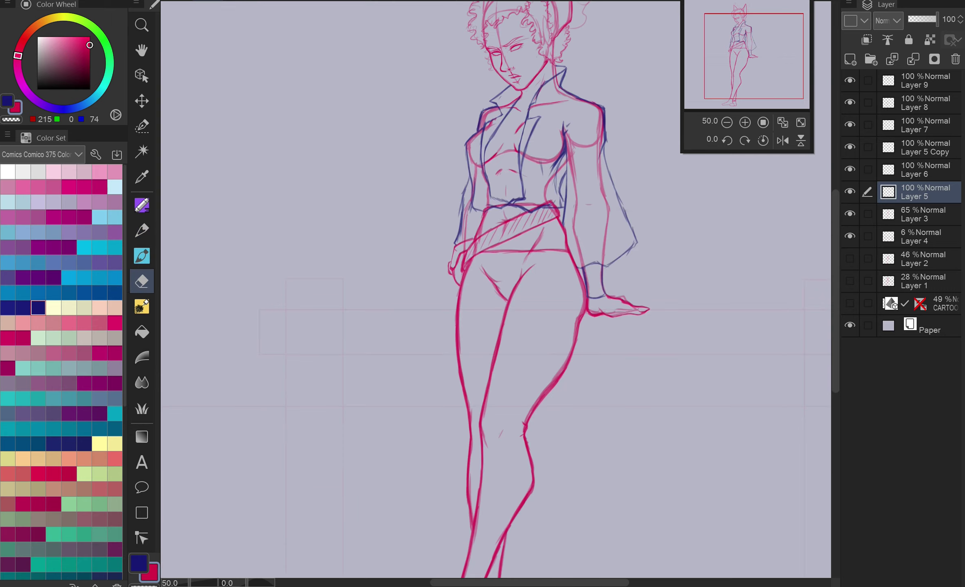
Hide Layer 3 and toggle Layer 7's visibility to check its contents against the whole figure.
scroll(524, 281, down, 2)
scroll(524, 281, up, 2)
scroll(524, 282, down, 1)
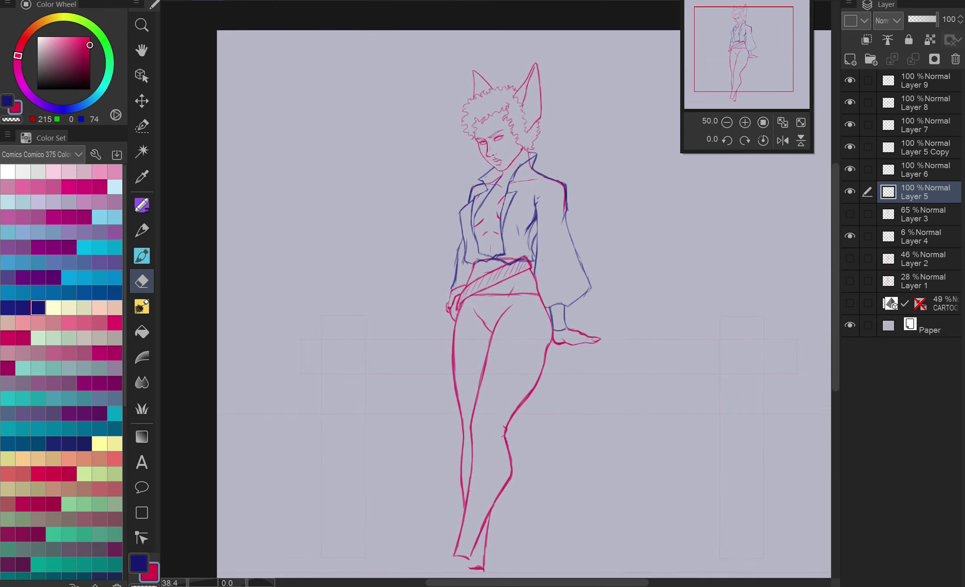
click(850, 214)
click(850, 124)
click(850, 125)
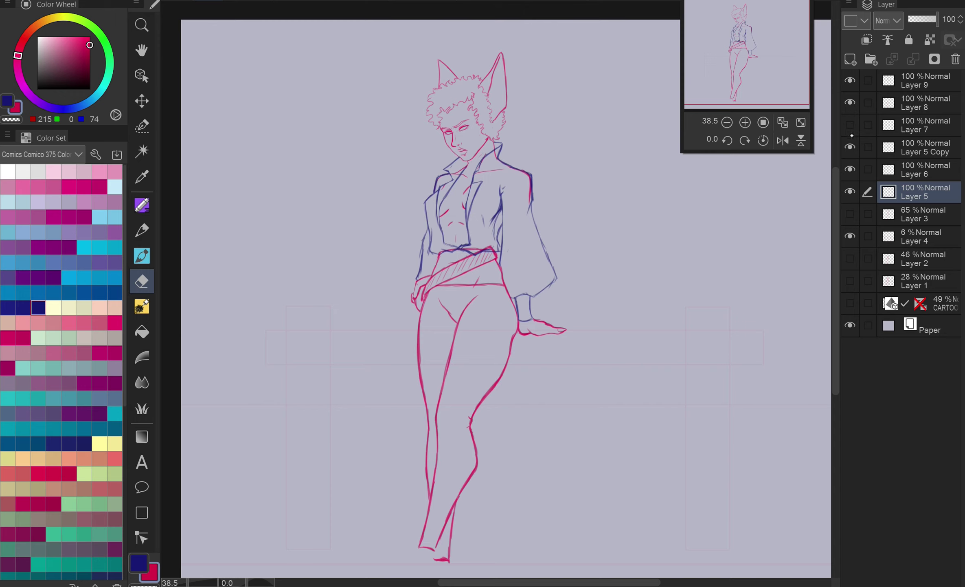
On Layer 6, redraw the curly fringe across the forehead in crimson and add curls beside the cheek, rotating the canvas as needed.
click(851, 169)
click(925, 169)
scroll(467, 77, up, 5)
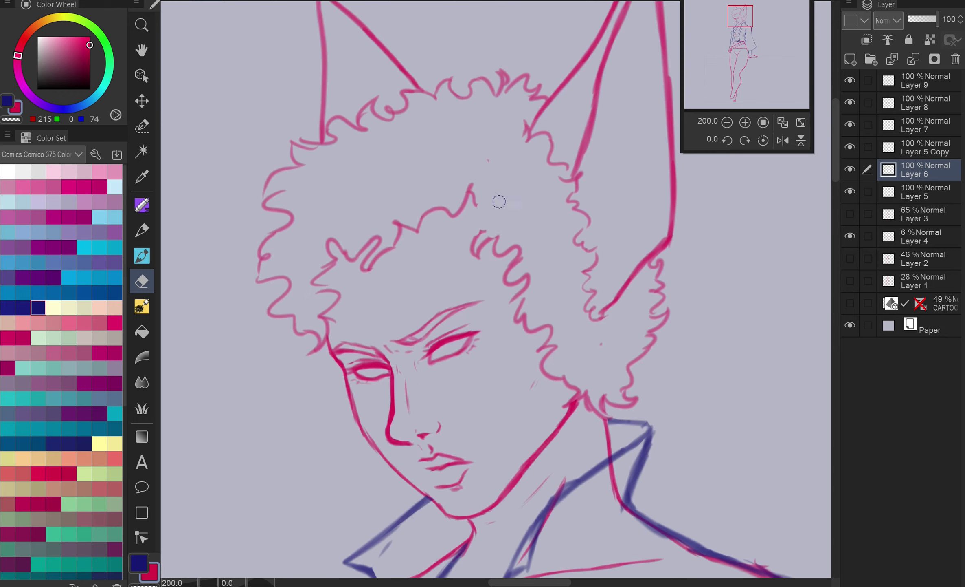
key(p)
scroll(505, 168, down, 3)
key(^)
scroll(464, 134, up, 2)
key(e)
scroll(372, 167, up, 1)
key(p)
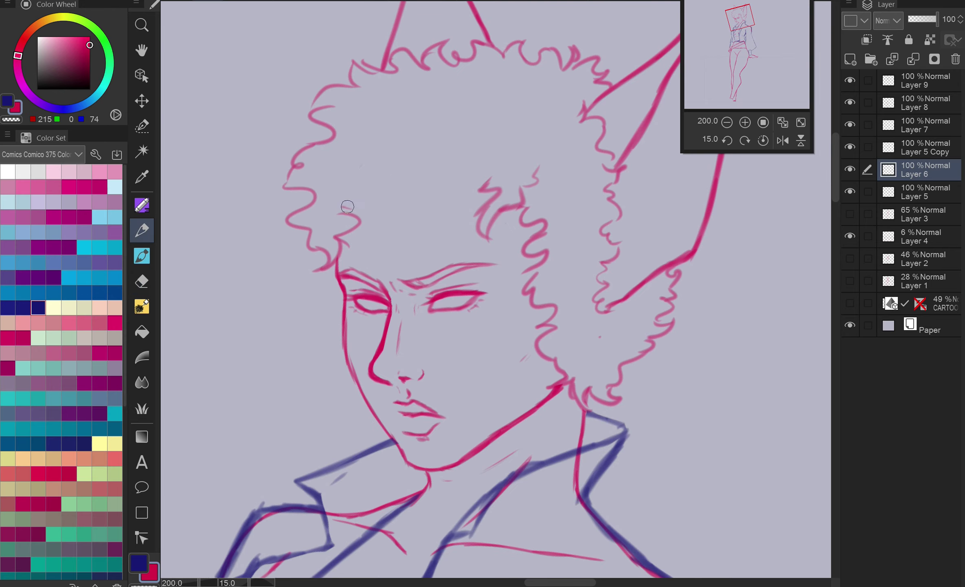
scroll(482, 173, down, 3)
scroll(501, 225, up, 3)
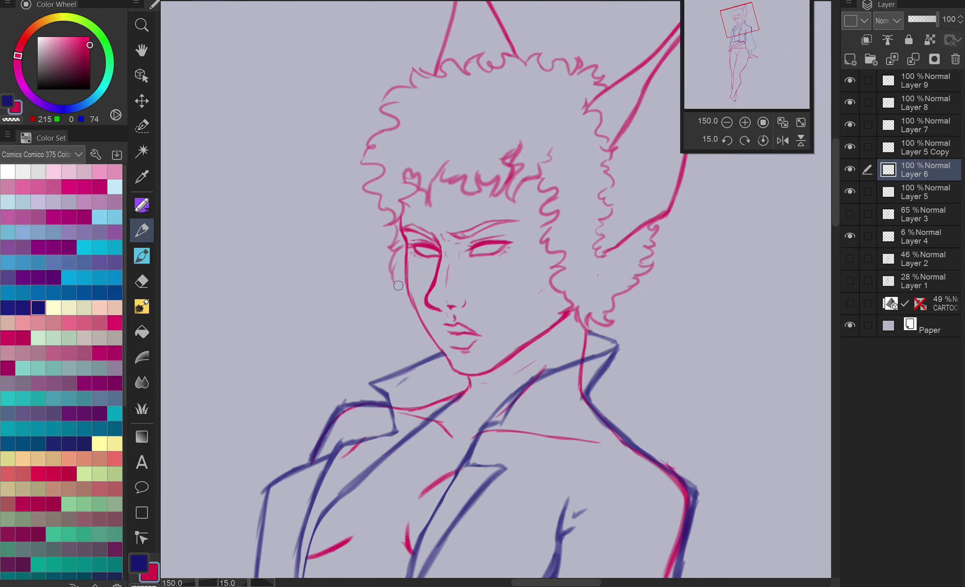
scroll(418, 279, down, 3)
On Layer 5, erase the crimson shoulder, neck and collarbone lines covered by the jacket.
key(alt+[)
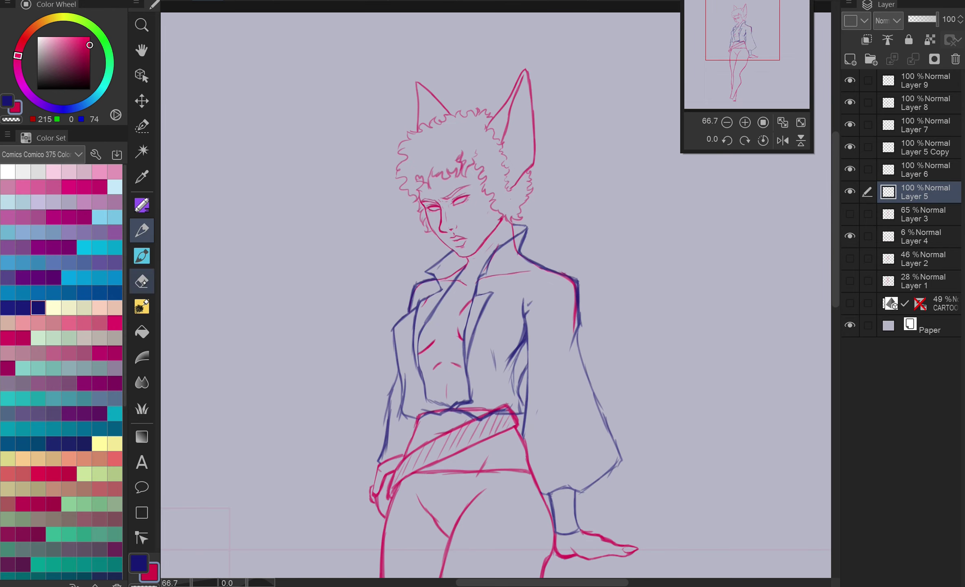
key(e)
scroll(349, 299, up, 4)
drag(375, 322, 529, 448)
mouse_move(195, 387)
mouse_down()
mouse_move(499, 377)
mouse_move(412, 452)
mouse_up()
scroll(448, 326, down, 4)
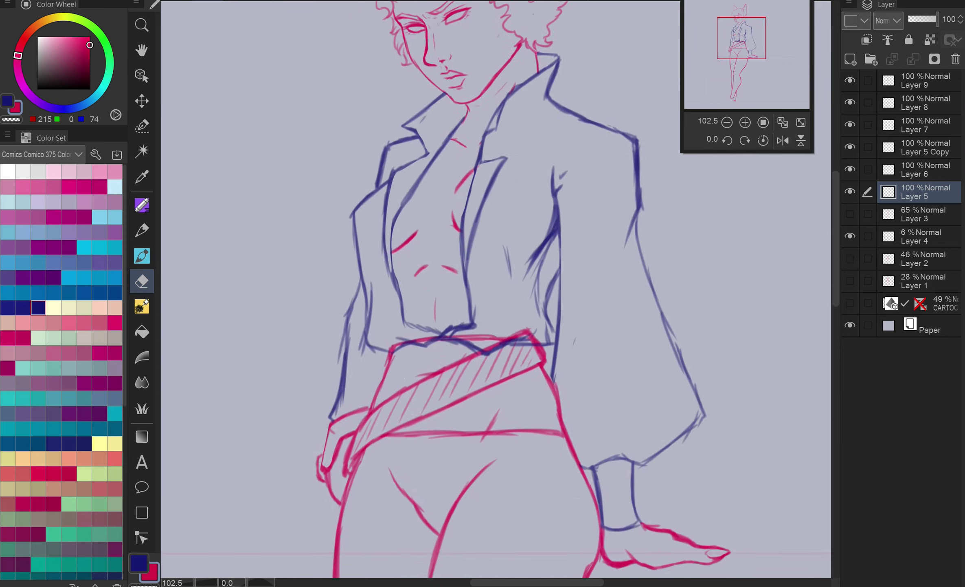
On Layer 9, erase part of the jacket's collar and lapel line and redraw it in dark blue.
scroll(448, 326, up, 5)
key(alt+])
key(alt+])
key(alt+])
key(alt+])
key(alt+])
mouse_move(392, 314)
mouse_down()
mouse_move(464, 129)
mouse_move(391, 261)
mouse_up()
key(p)
key(x)
mouse_move(427, 200)
mouse_down()
mouse_move(468, 138)
mouse_move(479, 214)
mouse_move(399, 298)
mouse_up()
drag(413, 257, 393, 318)
scroll(414, 257, down, 6)
scroll(414, 257, up, 1)
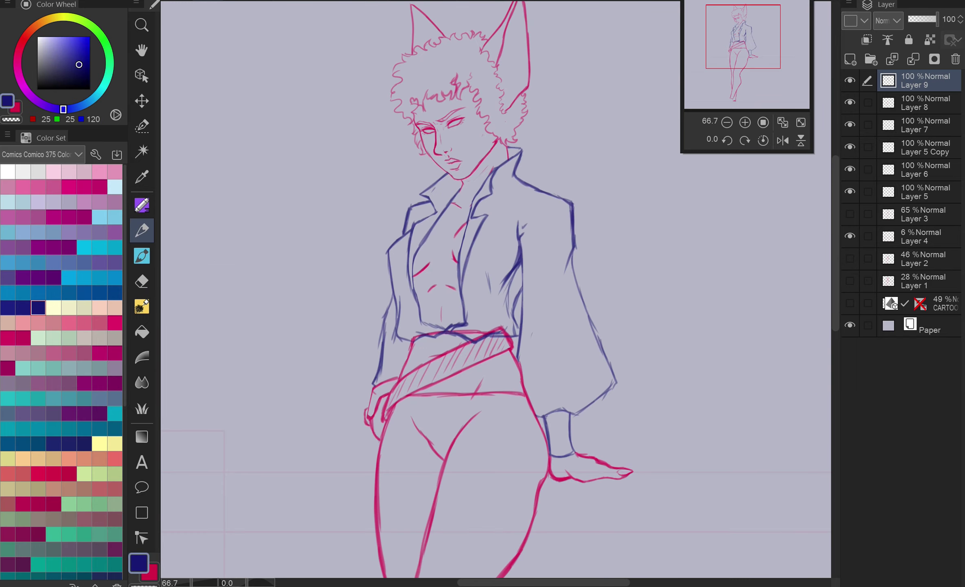
On Layer 8, erase stray lines from the jacket sketch.
key(alt+[)
scroll(450, 365, up, 6)
key(e)
mouse_move(301, 285)
mouse_down()
mouse_move(359, 271)
mouse_move(607, 257)
mouse_move(627, 271)
mouse_move(646, 250)
mouse_up()
scroll(646, 250, down, 4)
scroll(407, 234, down, 3)
scroll(518, 302, up, 6)
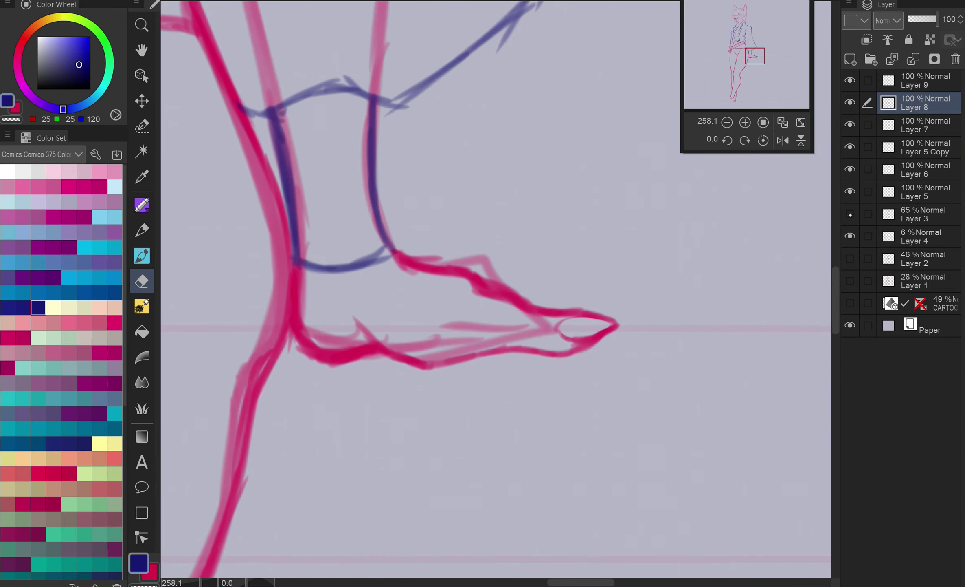
Show Layer 3 again and add a new layer above Layer 9.
scroll(518, 302, down, 8)
scroll(597, 522, up, 1)
click(850, 213)
click(895, 80)
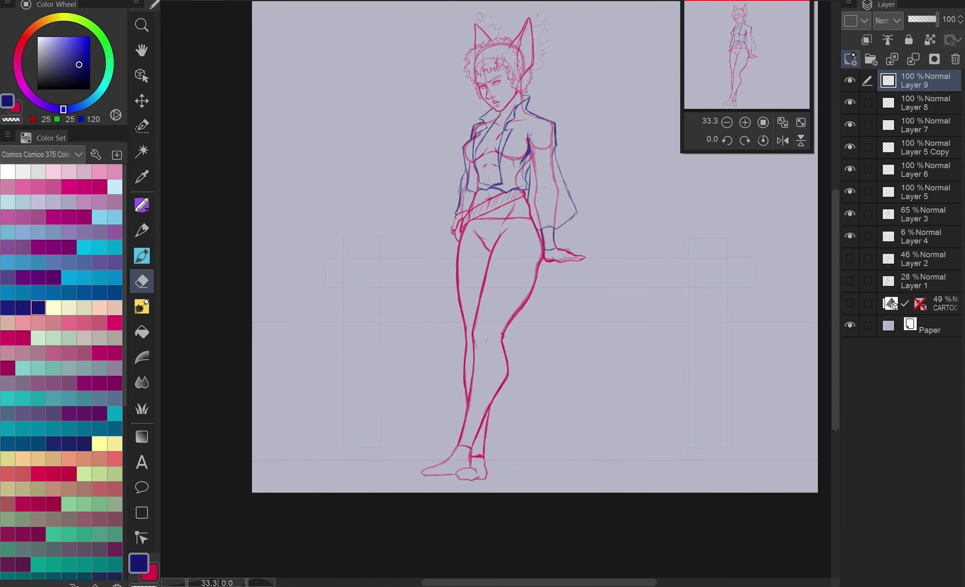
click(852, 59)
scroll(457, 482, up, 4)
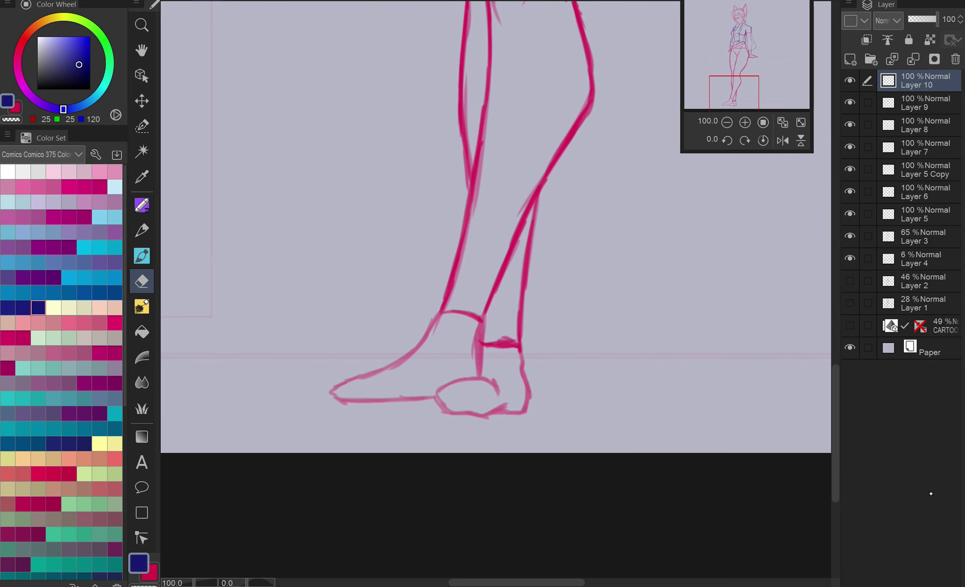
scroll(459, 301, up, 1)
key(p)
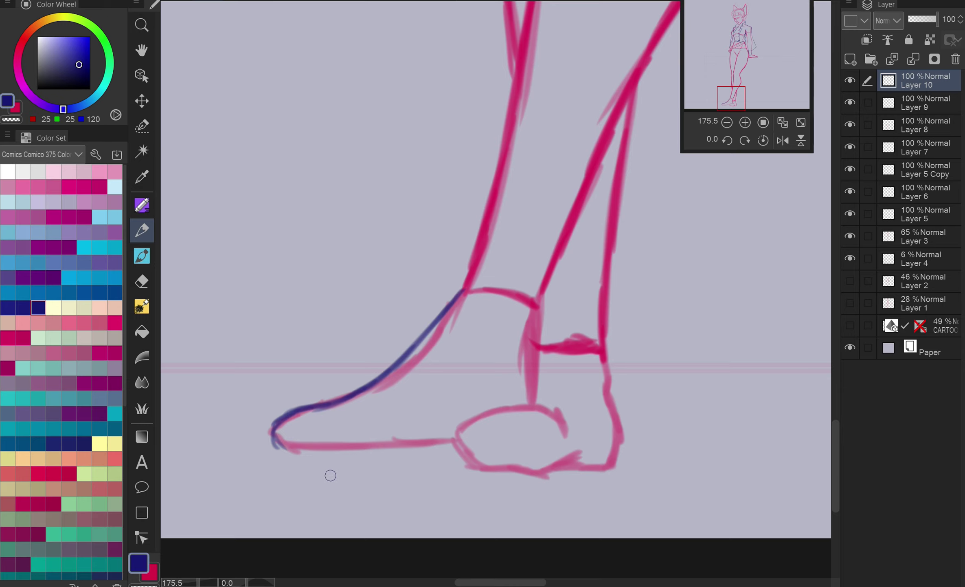
mouse_move(273, 432)
mouse_down()
mouse_move(417, 446)
mouse_move(530, 409)
mouse_up()
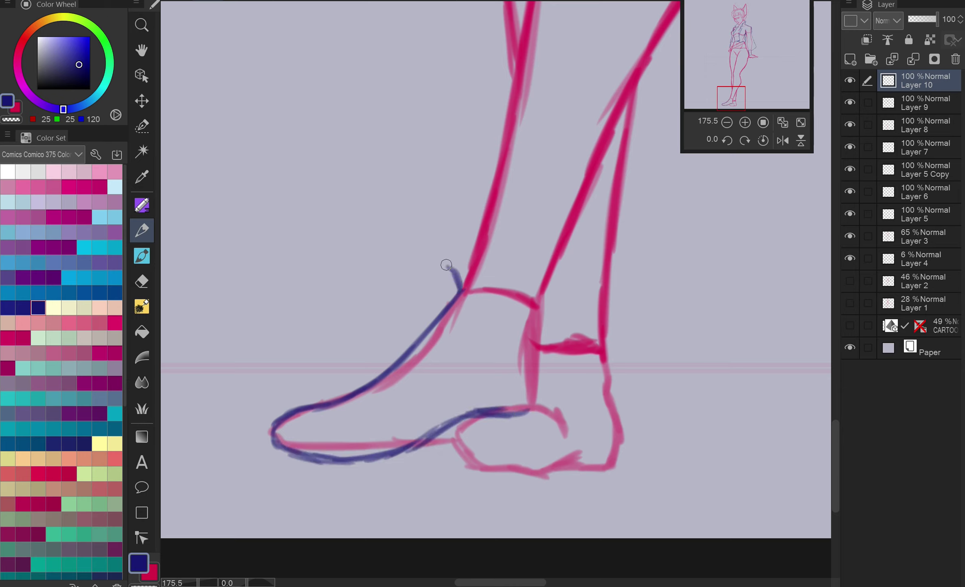
mouse_move(497, 413)
mouse_down()
mouse_move(269, 440)
mouse_move(383, 455)
mouse_move(527, 411)
mouse_up()
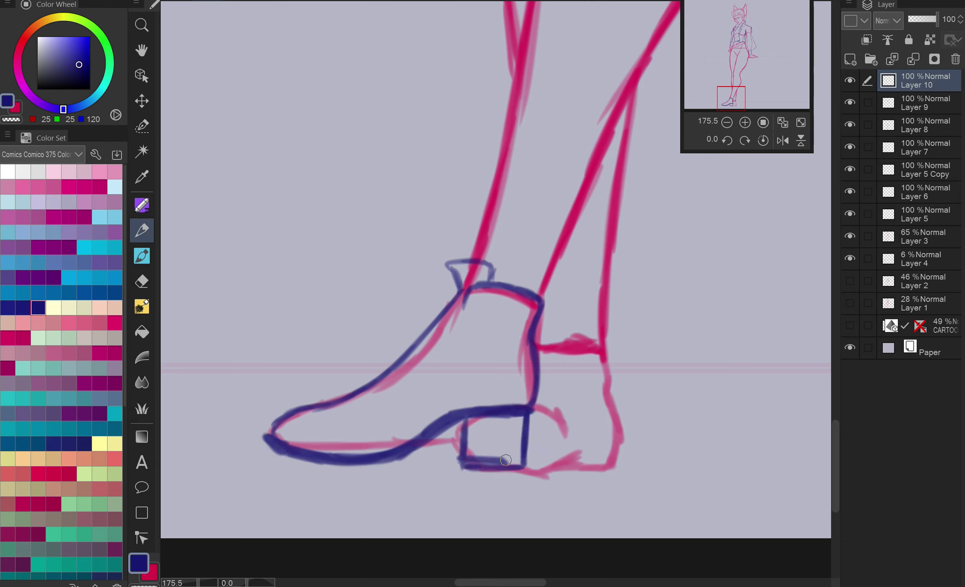
drag(464, 459, 525, 458)
key(e)
mouse_move(456, 442)
mouse_down()
mouse_move(526, 470)
mouse_move(462, 421)
mouse_up()
key(p)
mouse_move(416, 447)
mouse_down()
mouse_move(269, 440)
mouse_move(391, 474)
mouse_move(273, 426)
mouse_move(374, 384)
mouse_up()
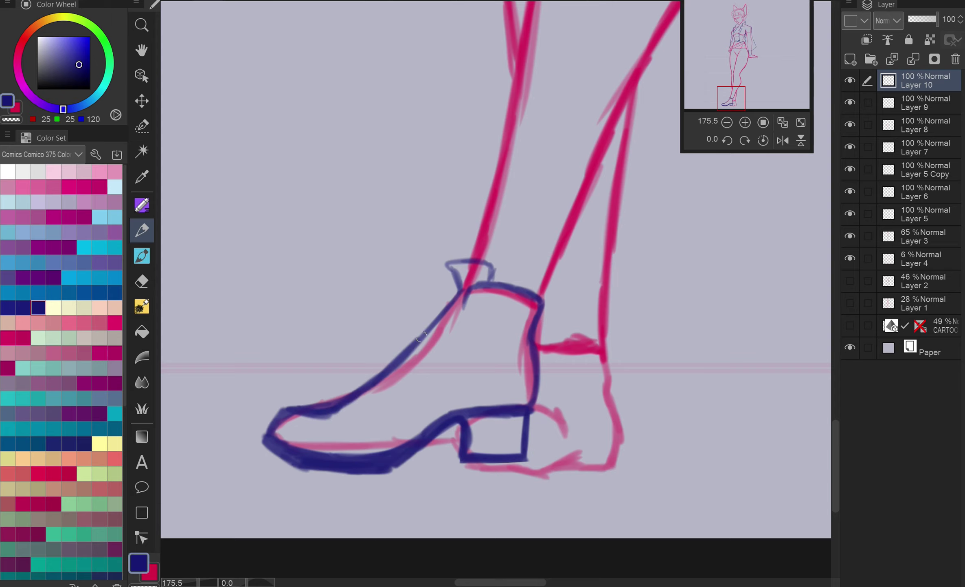
key(Delete)
mouse_move(410, 347)
mouse_down()
mouse_move(261, 447)
mouse_move(481, 456)
mouse_up()
key(ctrl+z)
On Layer 10, sketch a dark blue boot on the forward-facing foot with a rounded toe cap, thick sole and padded ankle collar.
scroll(556, 411, up, 2)
mouse_move(363, 415)
mouse_down()
mouse_move(391, 400)
mouse_move(519, 415)
mouse_move(504, 469)
mouse_move(393, 462)
mouse_move(377, 411)
mouse_up()
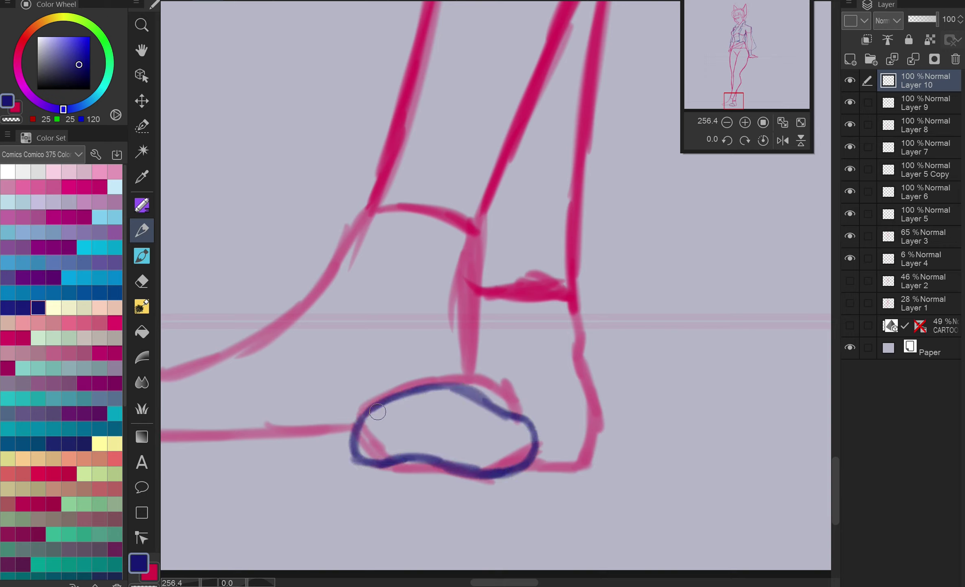
mouse_move(366, 471)
mouse_down()
mouse_move(479, 483)
mouse_move(528, 476)
mouse_up()
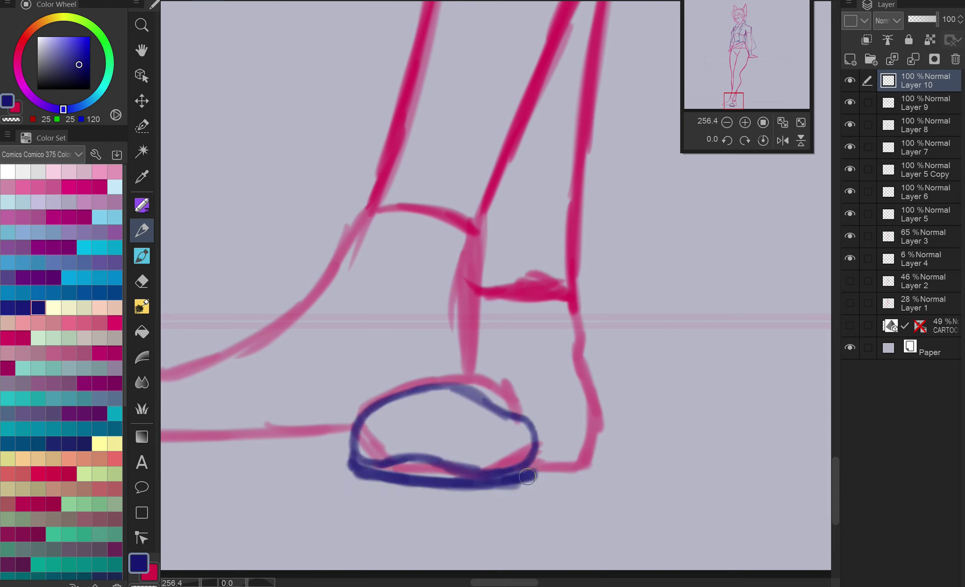
drag(440, 386, 534, 466)
mouse_move(401, 389)
mouse_down()
mouse_move(463, 334)
mouse_move(458, 286)
mouse_move(566, 297)
mouse_move(547, 336)
mouse_move(559, 306)
mouse_up()
drag(472, 326, 451, 300)
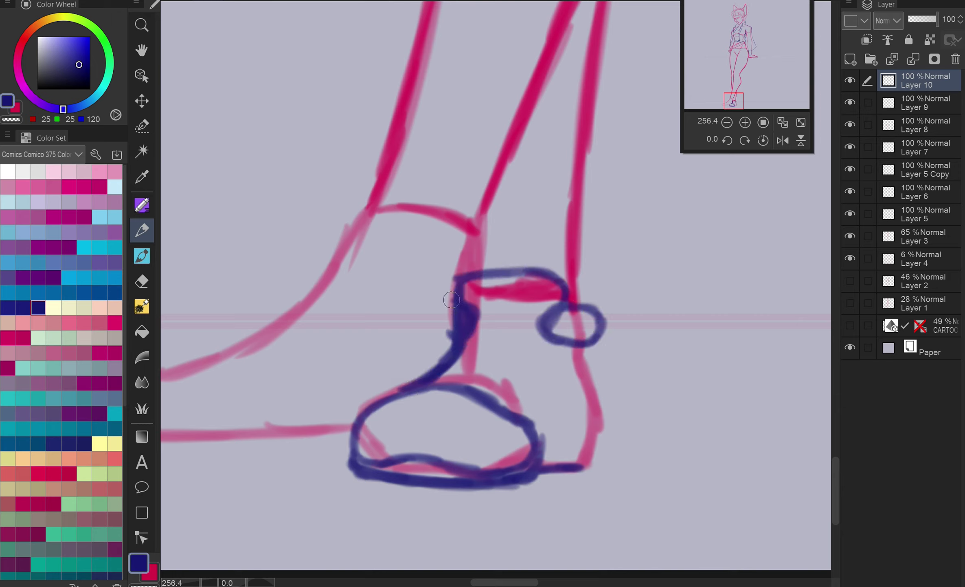
Draw the boot's back edge and heel block, and redefine the upper edge of the toe's sole.
mouse_move(588, 339)
mouse_down()
mouse_move(602, 446)
mouse_move(544, 468)
mouse_up()
drag(537, 442, 606, 434)
drag(607, 475, 587, 347)
mouse_move(355, 459)
mouse_down()
mouse_move(495, 470)
mouse_move(416, 446)
mouse_move(402, 471)
mouse_move(475, 481)
mouse_move(529, 465)
mouse_up()
key(e)
key(p)
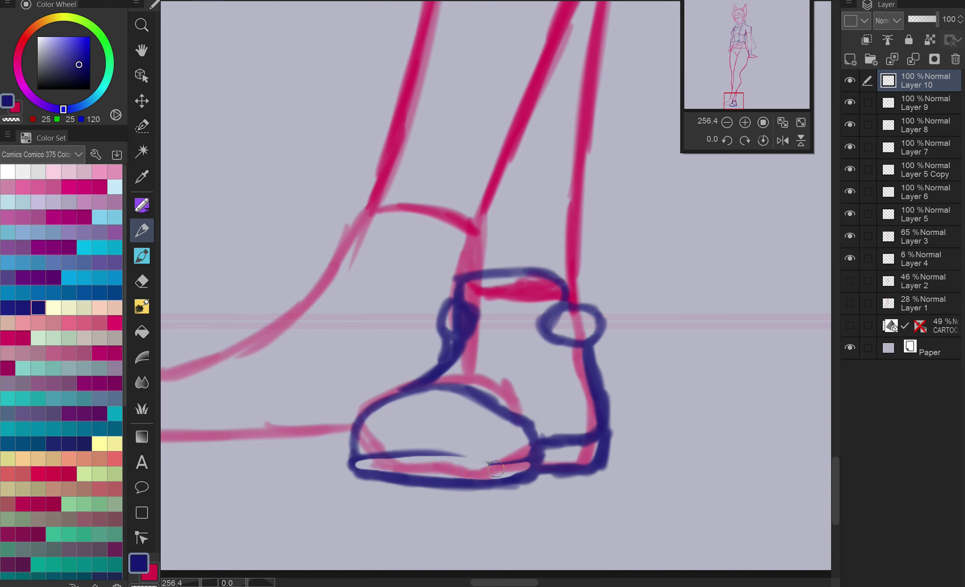
Draw the edge of the lacing opening from ankle collar to toe cap, and hollow out the filled collar roll and front strip.
drag(540, 326, 495, 393)
key(e)
drag(426, 383, 459, 317)
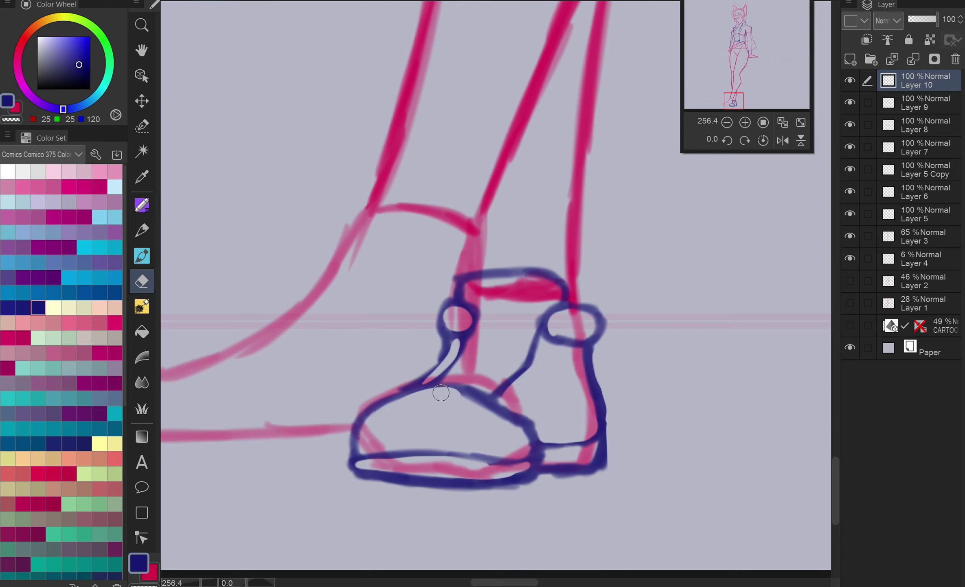
key(p)
drag(495, 393, 539, 332)
key(e)
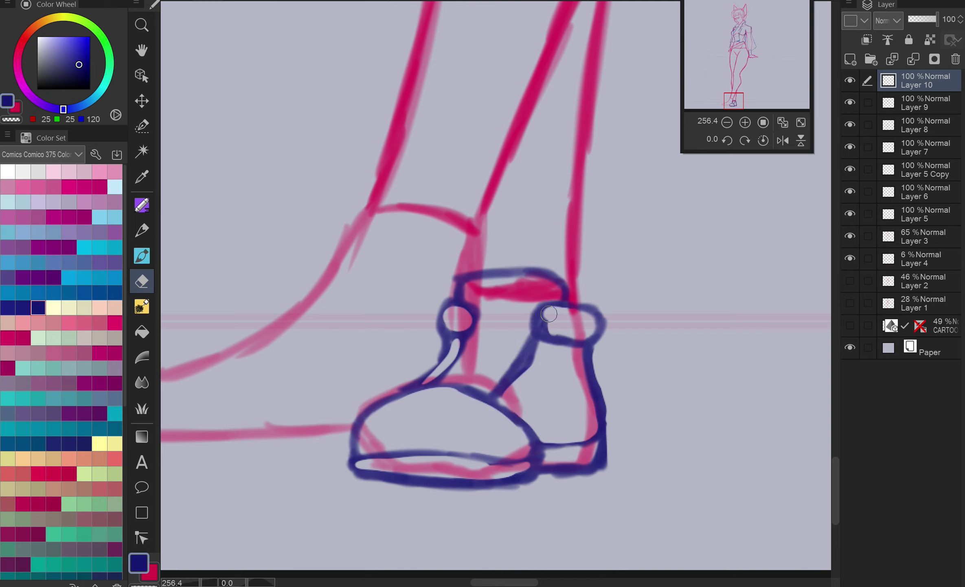
Draw two curved lace bands across the boot's opening and erase their centres into outlined straps.
key(p)
drag(448, 345, 536, 360)
drag(435, 370, 529, 385)
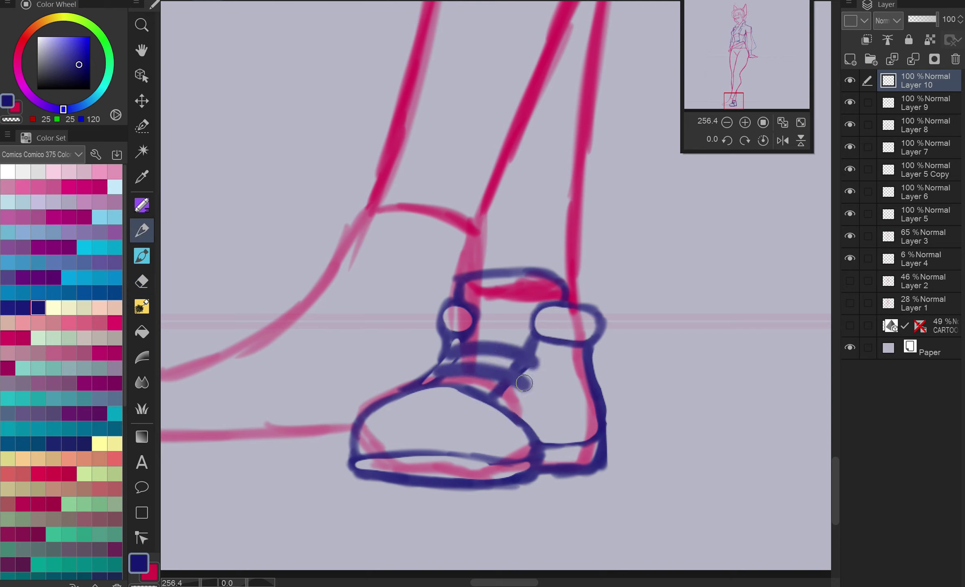
key(e)
click(455, 351)
drag(455, 351, 534, 360)
mouse_move(435, 373)
mouse_down()
mouse_move(526, 387)
mouse_move(468, 401)
mouse_move(530, 324)
mouse_move(524, 340)
mouse_up()
Reinforce the lace ends, add a third lace band above the toe cap and erase its centre into an outline.
click(142, 230)
scroll(553, 395, up, 3)
mouse_move(460, 397)
mouse_down()
mouse_move(468, 420)
mouse_move(407, 381)
mouse_move(371, 373)
mouse_up()
drag(297, 346, 324, 309)
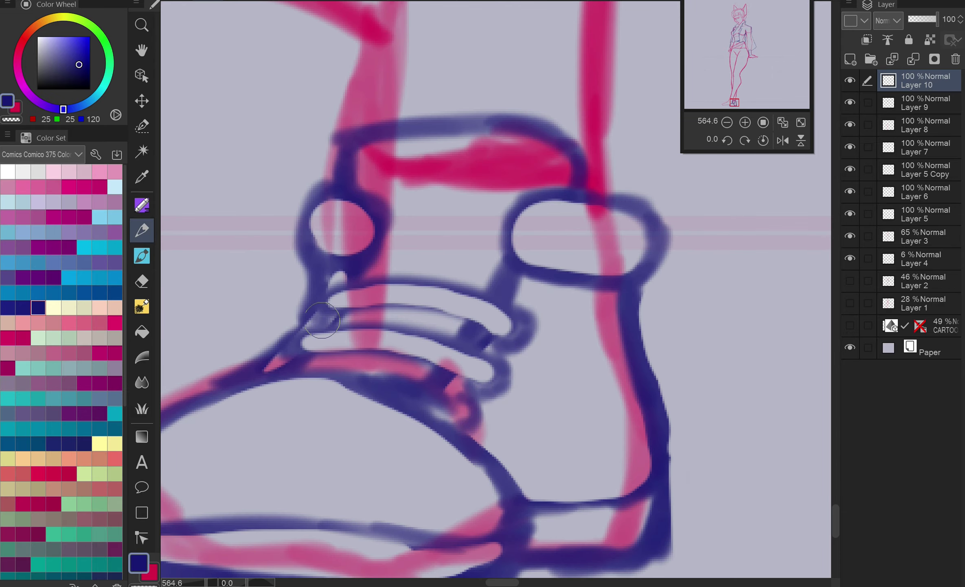
mouse_move(359, 366)
mouse_down()
mouse_move(473, 421)
mouse_move(453, 420)
mouse_up()
key(e)
scroll(448, 367, down, 5)
scroll(448, 367, up, 4)
scroll(595, 263, up, 1)
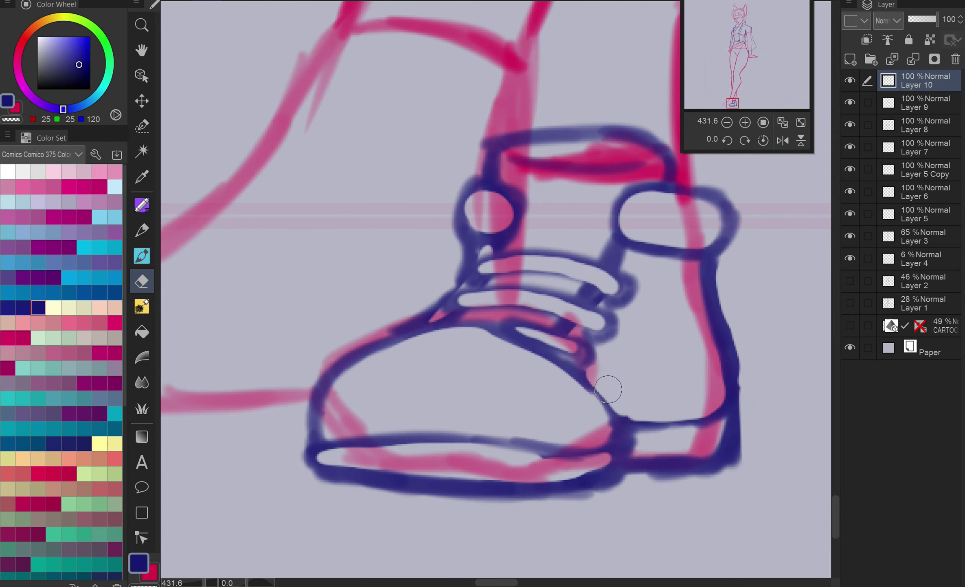
Enlarge the finished boot sketch slightly so that it sits more loosely around the rear foot.
key(p)
scroll(664, 383, down, 10)
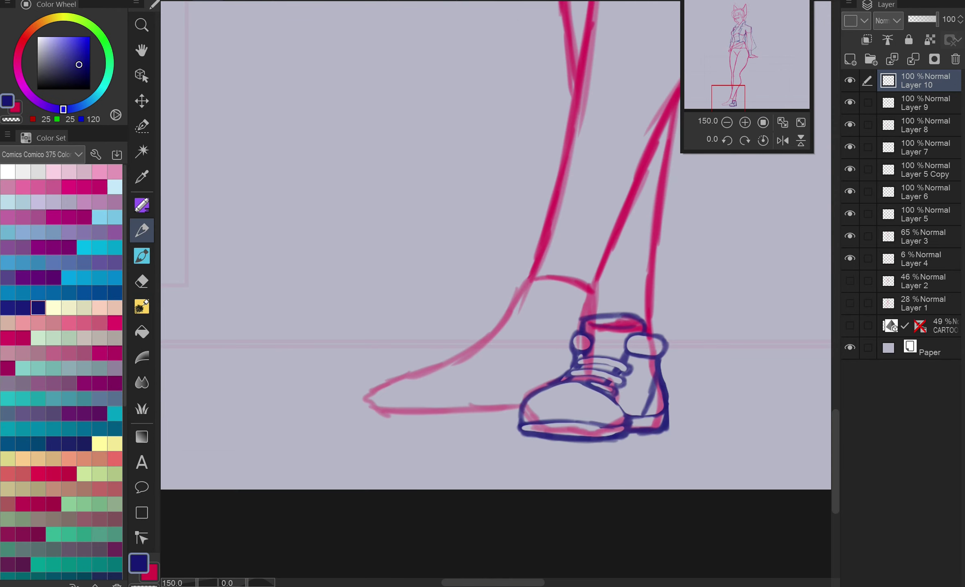
scroll(491, 416, up, 5)
key(ctrl+t)
drag(426, 437, 410, 476)
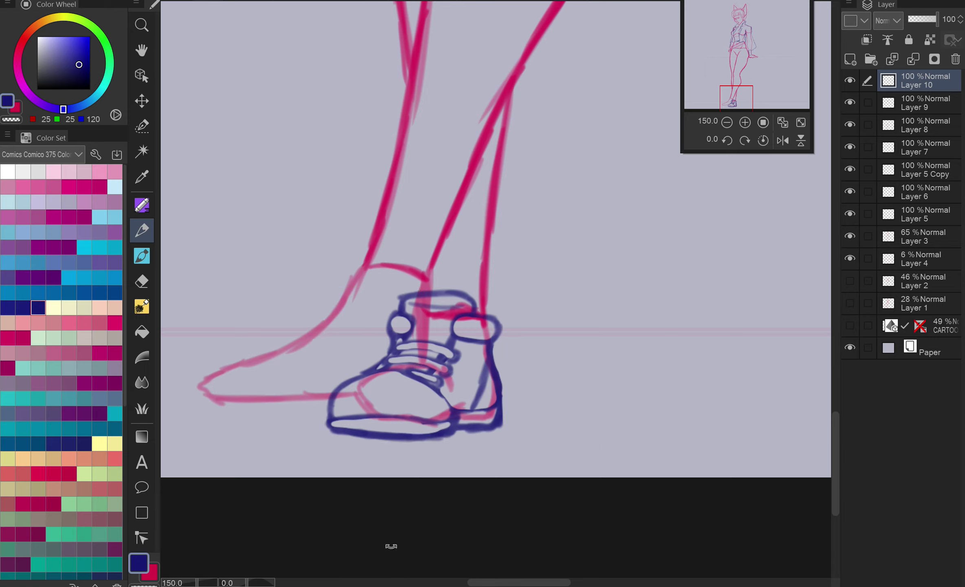
key(Return)
Fade the finished boot's layer to 3% opacity and add a new layer above it.
scroll(473, 371, up, 1)
drag(933, 19, 909, 19)
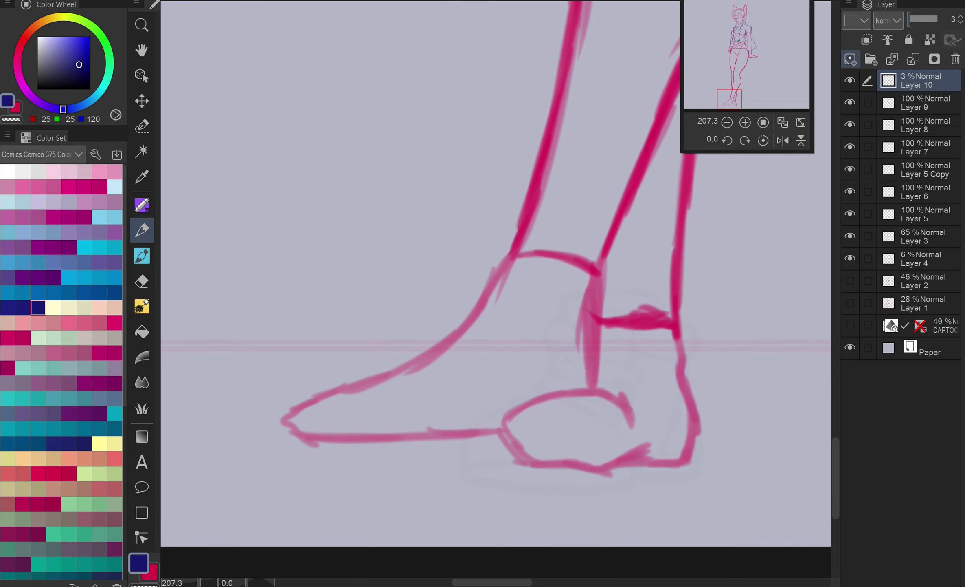
click(851, 59)
Draw the side-view boot's outline around the forward foot from ankle collar to toe and heel, and thin its back edge.
drag(529, 285, 468, 275)
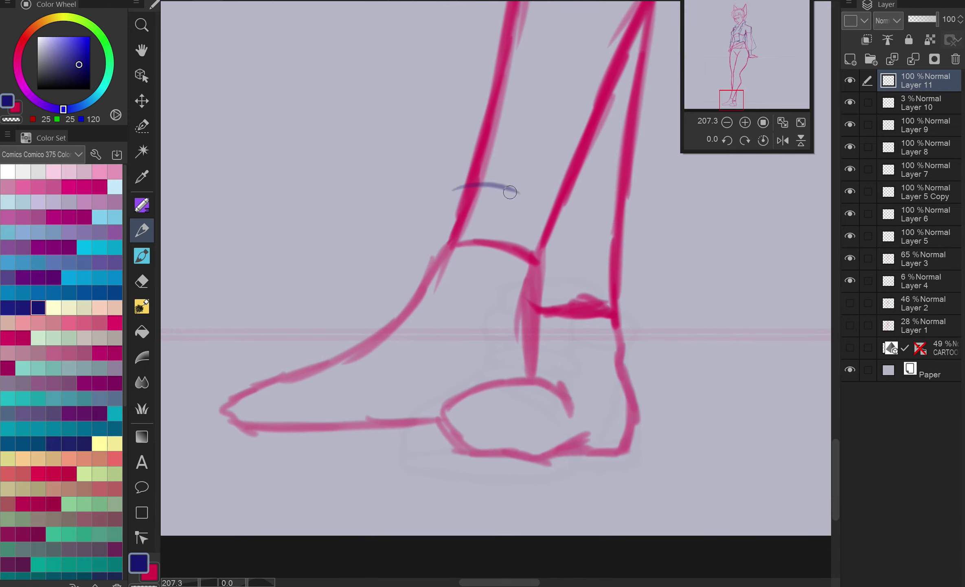
mouse_move(510, 192)
mouse_down()
mouse_move(558, 208)
mouse_move(566, 225)
mouse_move(542, 269)
mouse_up()
drag(534, 319, 523, 408)
key(minus)
mouse_move(572, 338)
mouse_down()
mouse_move(411, 415)
mouse_move(286, 418)
mouse_move(401, 305)
mouse_up()
mouse_move(426, 159)
mouse_down()
mouse_move(347, 361)
mouse_move(289, 404)
mouse_move(284, 384)
mouse_move(403, 287)
mouse_move(507, 149)
mouse_move(545, 140)
mouse_move(548, 235)
mouse_move(569, 344)
mouse_move(323, 440)
mouse_move(270, 430)
mouse_move(433, 262)
mouse_move(426, 167)
mouse_up()
key(e)
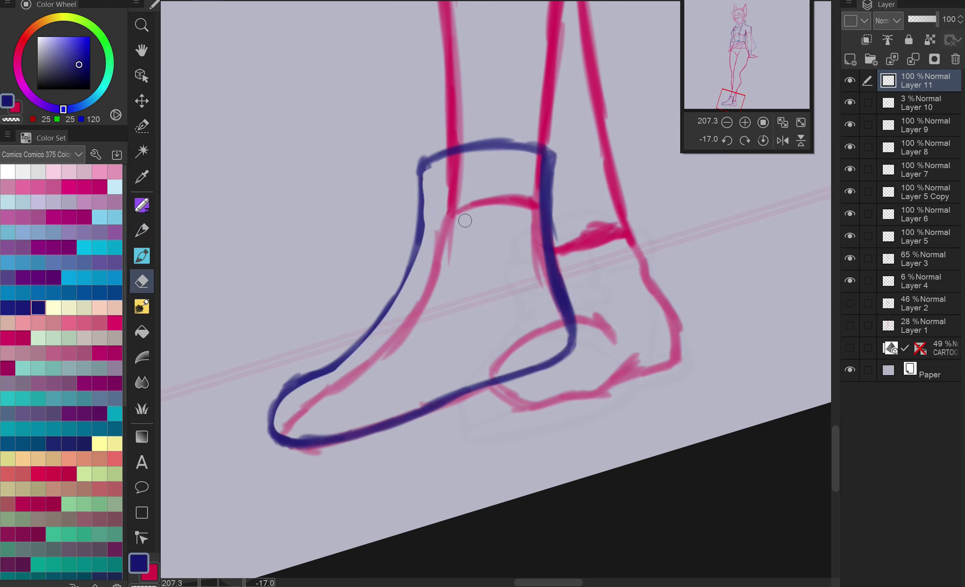
drag(548, 148, 559, 319)
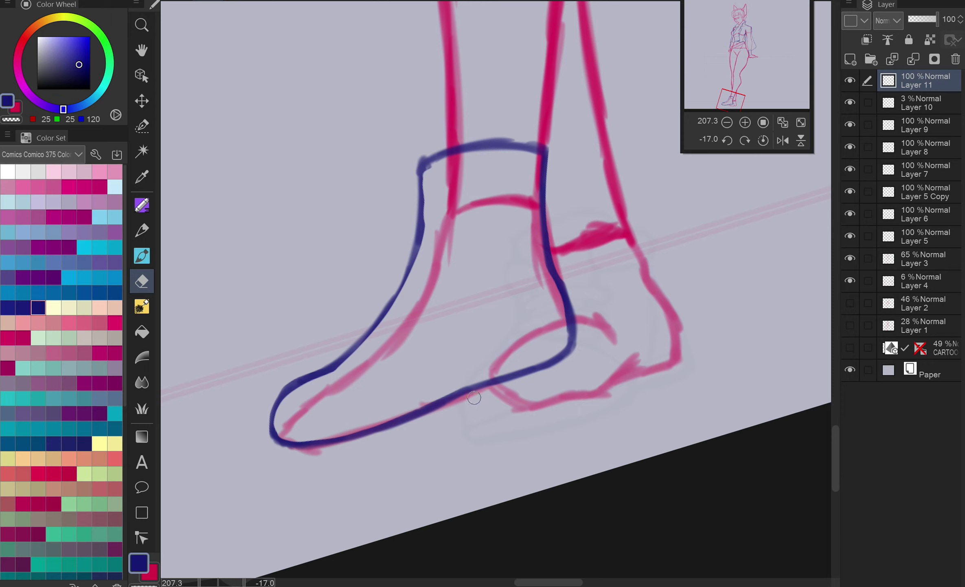
Draw the boot's tongue, lacing edge and stepped side panel, and add a curved heel panel seam.
key(p)
drag(435, 165, 377, 293)
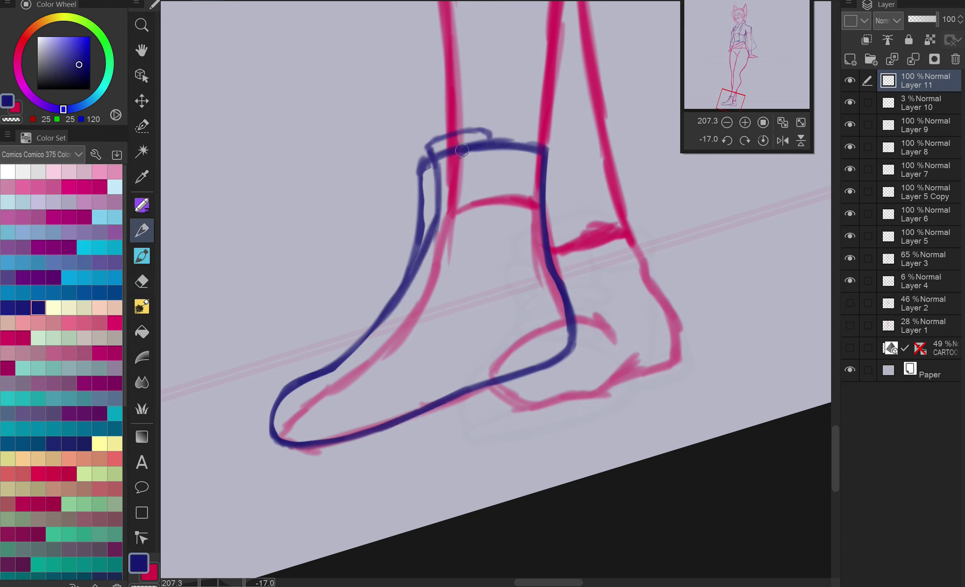
drag(459, 198, 408, 309)
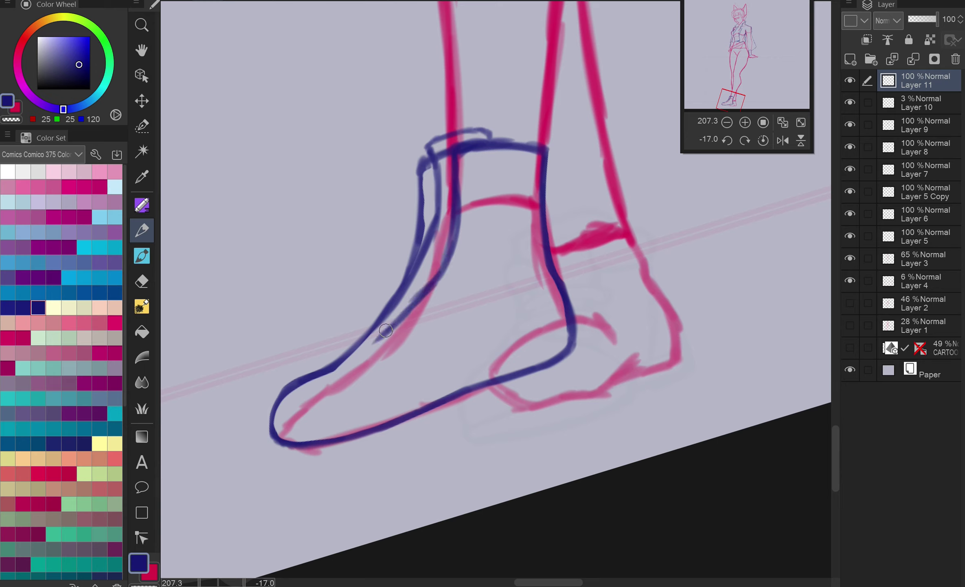
mouse_move(504, 373)
mouse_down()
mouse_move(505, 342)
mouse_move(545, 245)
mouse_up()
Thin the heel seam, lacing edge and front strip by erasing, and reinforce the lower part of the lacing edge.
key(e)
mouse_move(448, 350)
mouse_down()
mouse_move(486, 359)
mouse_move(538, 276)
mouse_move(543, 244)
mouse_up()
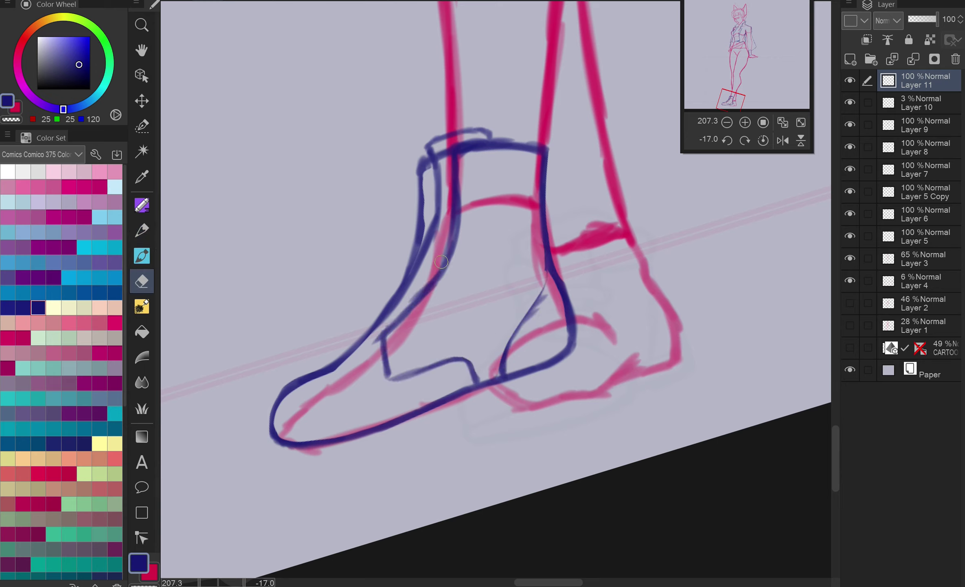
mouse_move(457, 173)
mouse_down()
mouse_move(459, 242)
mouse_move(386, 336)
mouse_up()
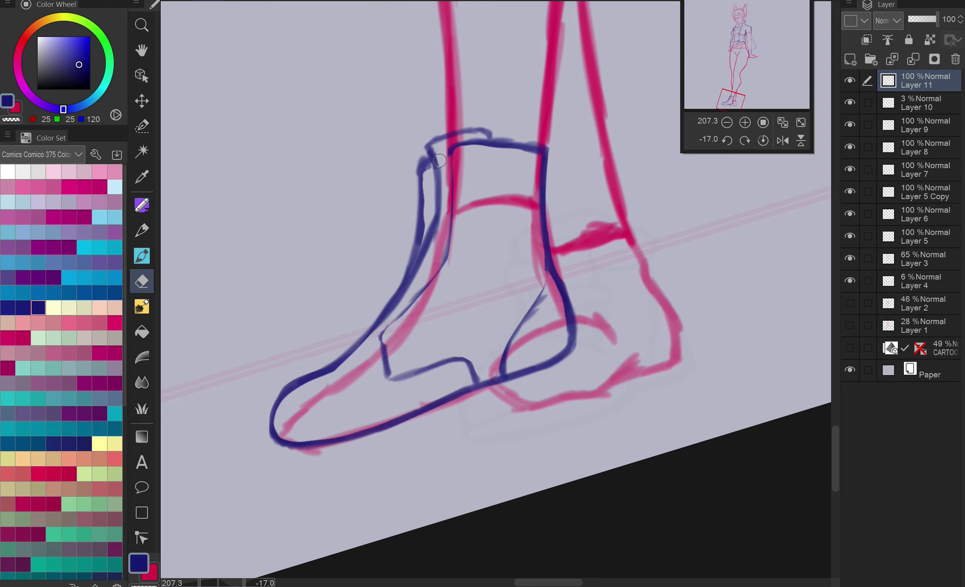
drag(423, 230, 410, 265)
key(p)
drag(379, 334, 450, 247)
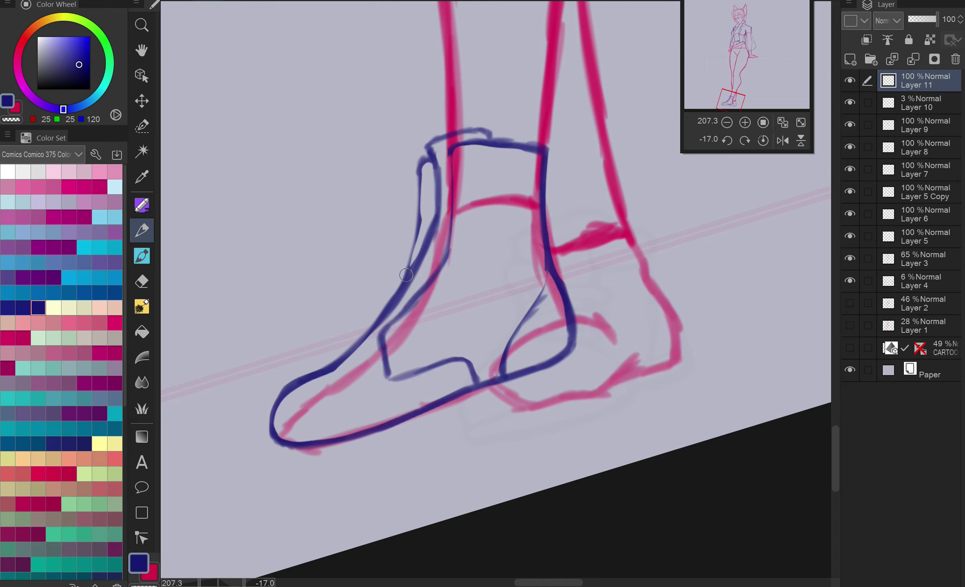
Erase excess thickness along the front strip, collar, heel seam and back edge to leave cleaner boot lines.
key(e)
mouse_move(364, 331)
mouse_down()
mouse_move(411, 281)
mouse_move(306, 452)
mouse_move(403, 237)
mouse_move(411, 301)
mouse_move(456, 319)
mouse_move(362, 506)
mouse_move(540, 506)
mouse_move(631, 367)
mouse_up()
scroll(439, 187, up, 3)
key(p)
key(e)
drag(546, 505, 587, 411)
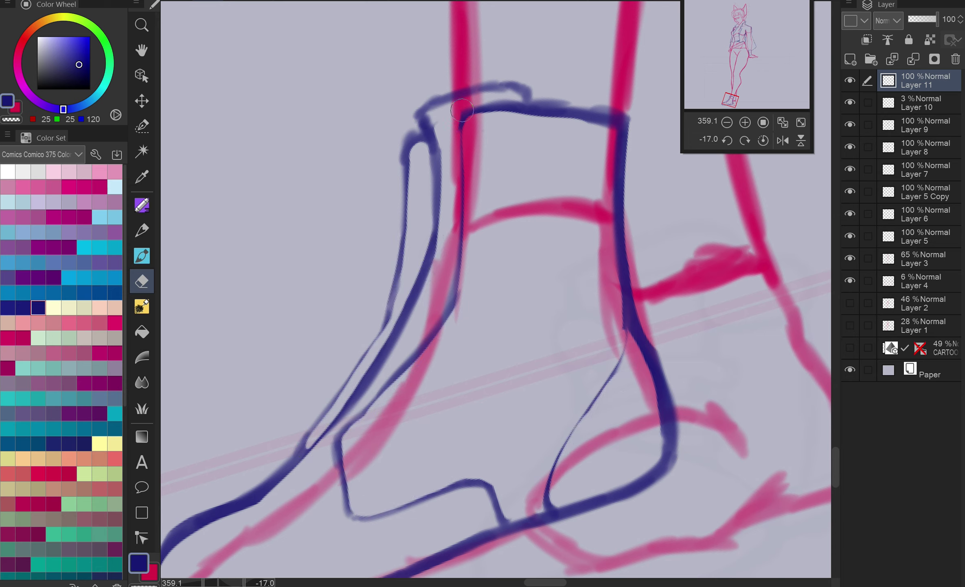
drag(637, 352, 646, 457)
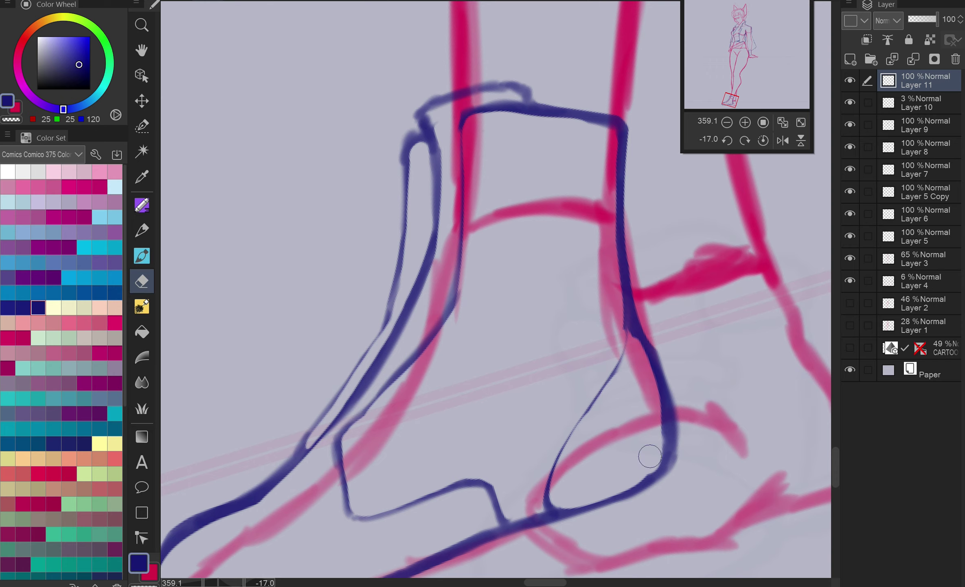
Draw two parallel welt lines beneath the boot upper from toe to heel and close them at both ends.
scroll(646, 456, down, 3)
key(p)
scroll(269, 350, up, 2)
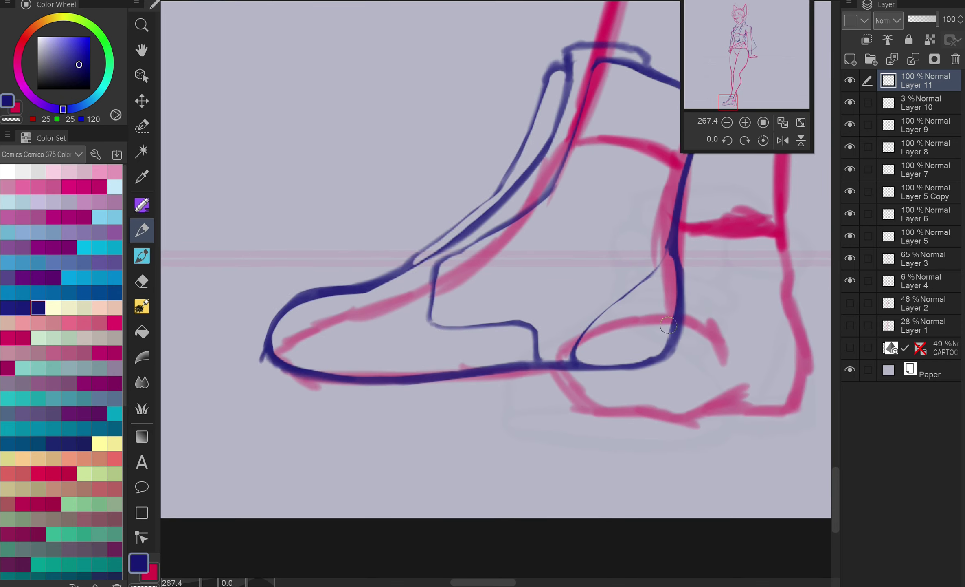
scroll(234, 371, up, 2)
mouse_move(292, 403)
mouse_down()
mouse_move(430, 380)
mouse_move(725, 298)
mouse_move(702, 307)
mouse_move(744, 294)
mouse_up()
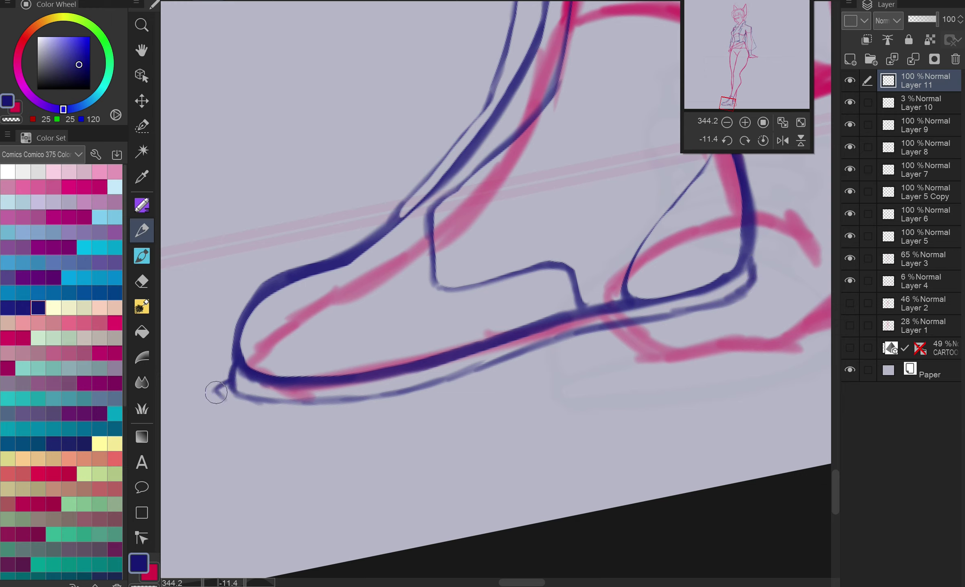
mouse_move(238, 404)
mouse_down()
mouse_move(327, 408)
mouse_move(427, 394)
mouse_move(570, 344)
mouse_up()
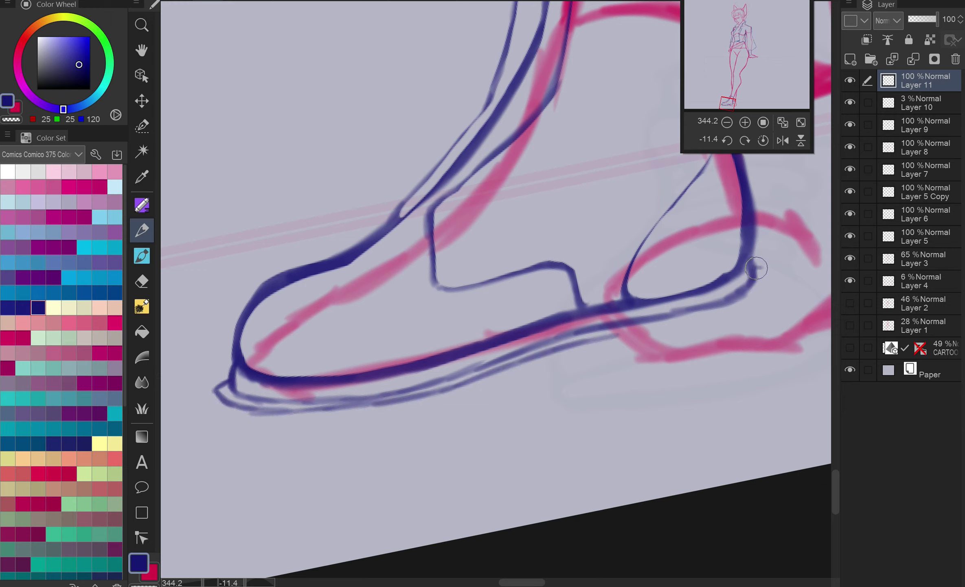
drag(724, 309, 749, 293)
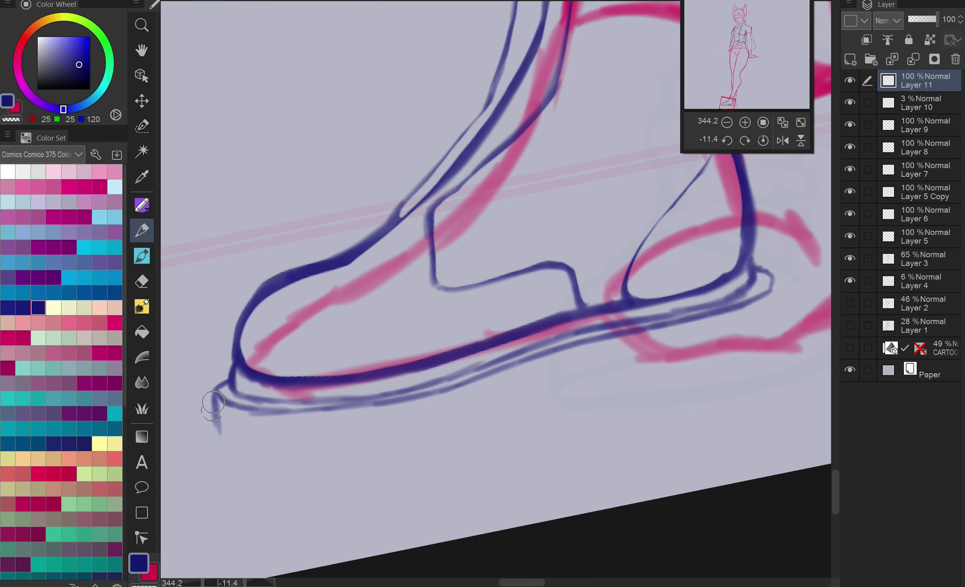
Draw a thick platform sole with a raised arch before the heel and small tread notches along its underside.
drag(767, 299, 774, 357)
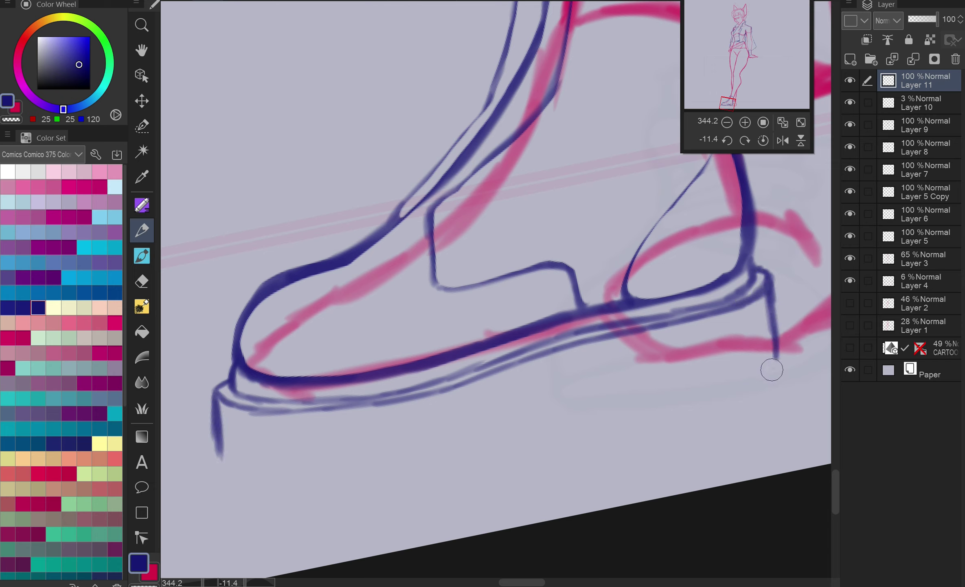
mouse_move(724, 383)
mouse_down()
mouse_move(664, 382)
mouse_move(582, 399)
mouse_move(478, 446)
mouse_move(254, 466)
mouse_move(228, 442)
mouse_move(469, 451)
mouse_move(777, 357)
mouse_up()
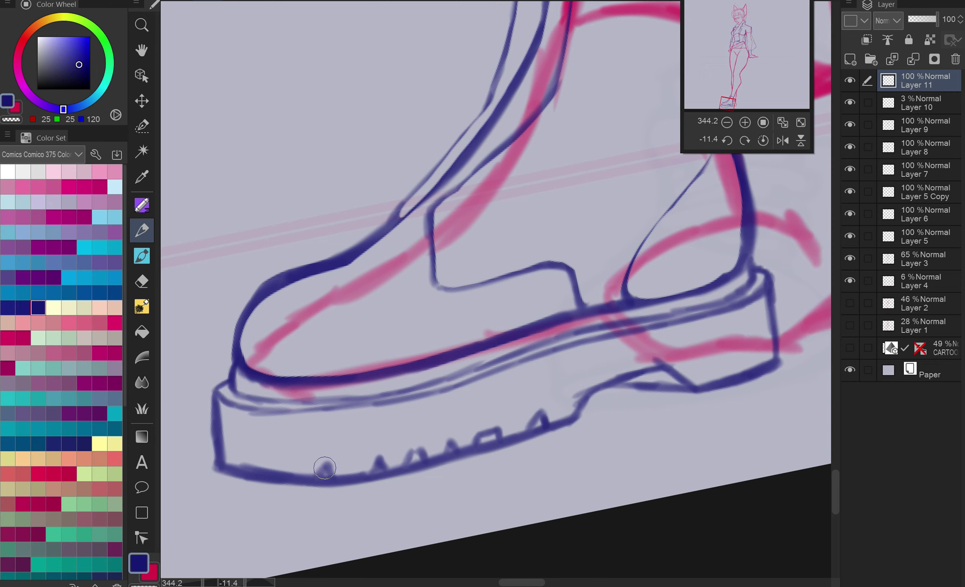
drag(309, 451, 232, 458)
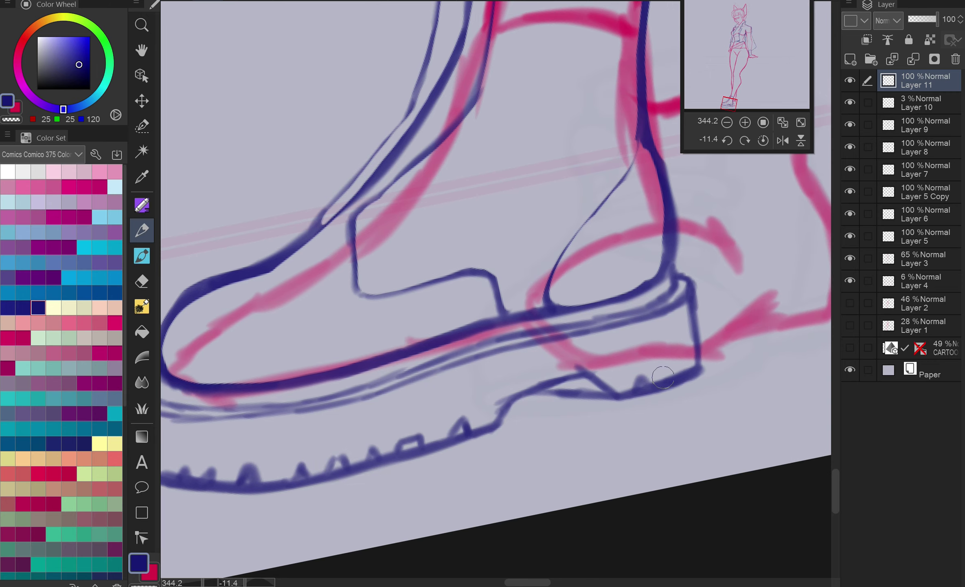
Erase the sole's bottom line beneath each tread mark to open the notches under the toe and heel.
scroll(722, 289, down, 5)
key(e)
scroll(509, 448, up, 8)
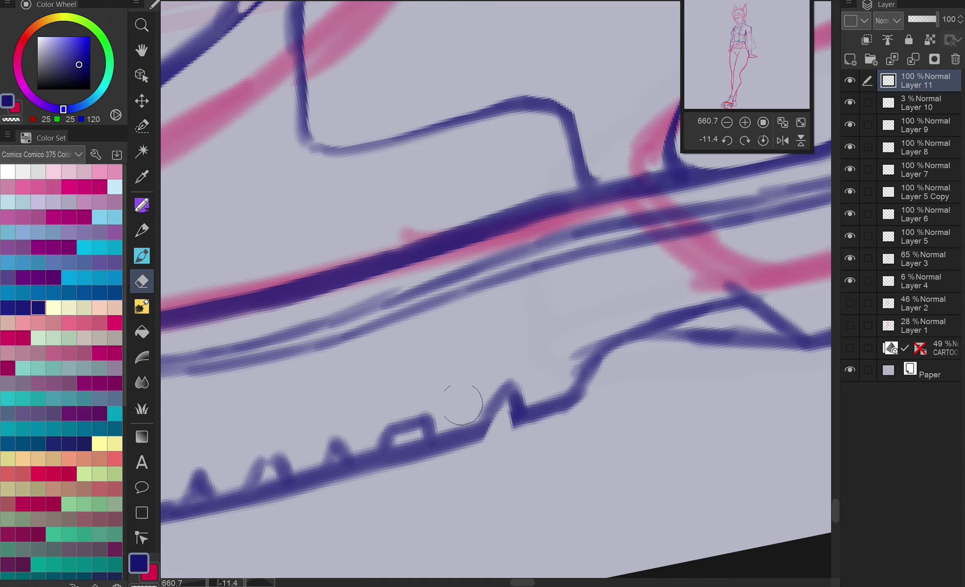
scroll(435, 453, down, 2)
scroll(362, 446, up, 2)
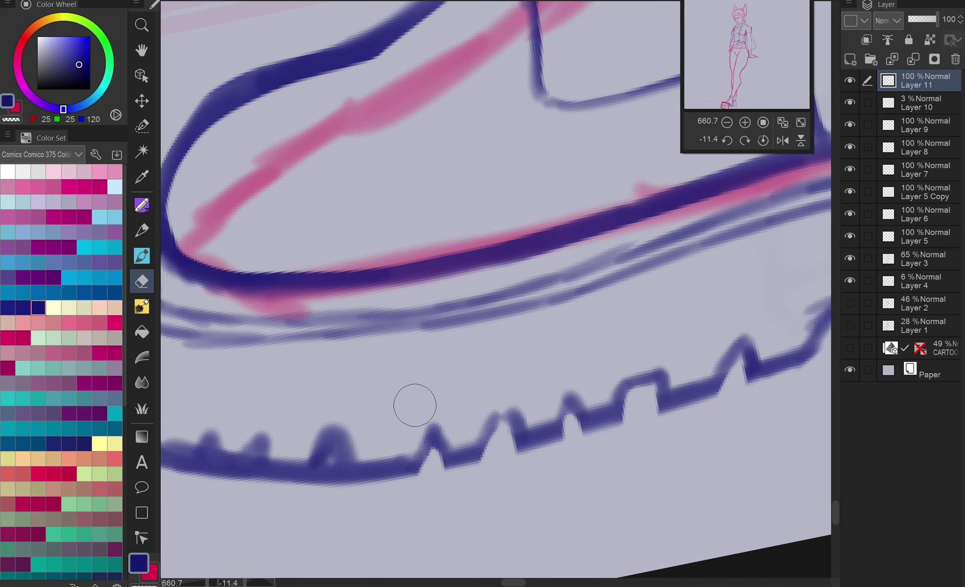
scroll(425, 480, down, 2)
scroll(286, 452, down, 2)
scroll(524, 375, up, 3)
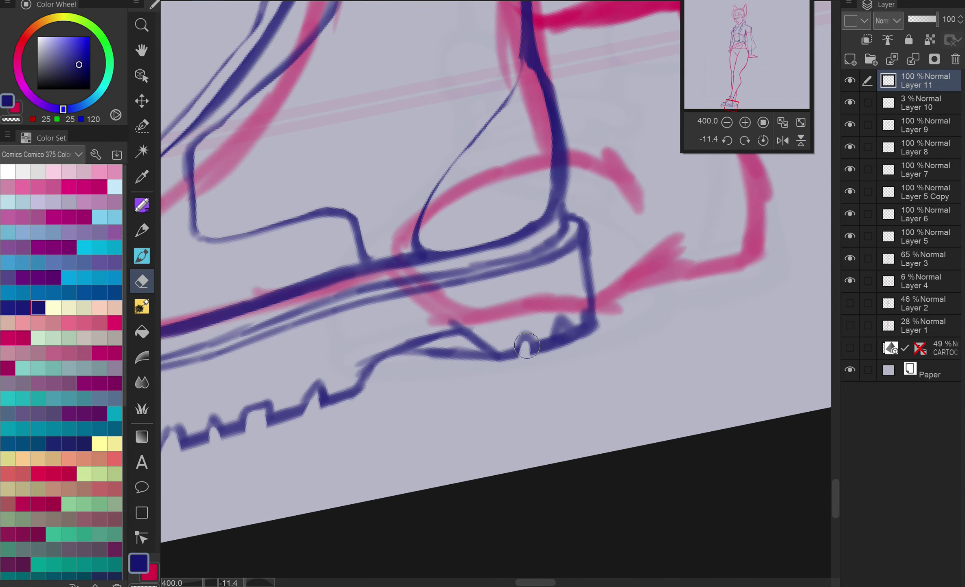
Refine the tread notches under the heel and forefoot with short pencil strokes.
key(p)
scroll(570, 334, up, 4)
mouse_move(506, 371)
mouse_down()
mouse_move(558, 366)
mouse_move(611, 338)
mouse_up()
scroll(444, 406, down, 3)
drag(505, 452, 578, 388)
scroll(508, 446, up, 1)
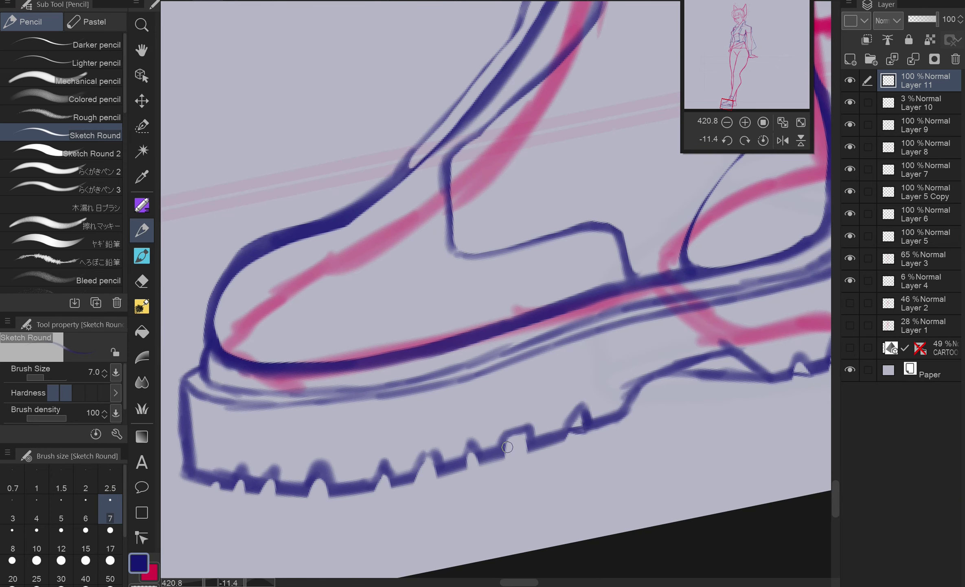
drag(435, 481, 371, 485)
scroll(370, 484, down, 2)
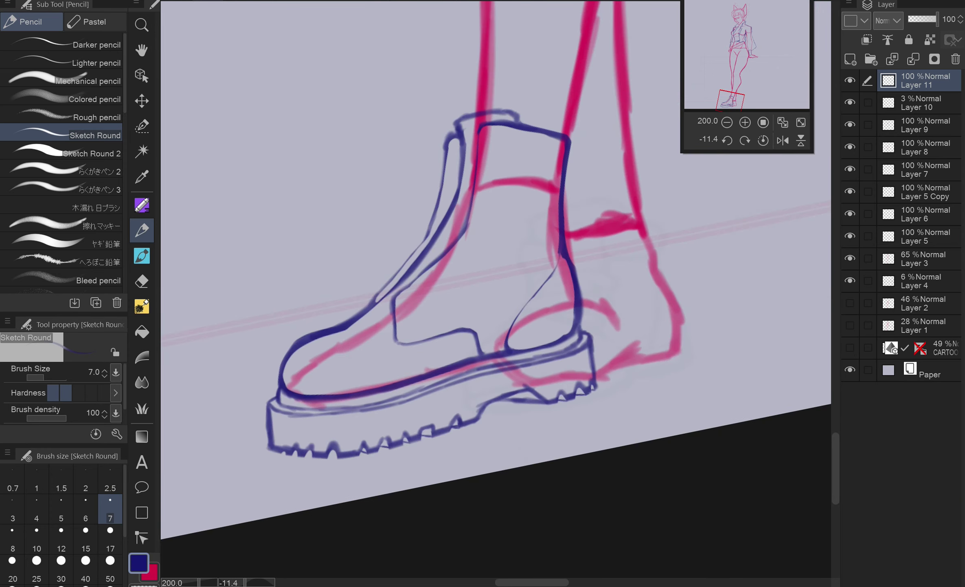
Place seven eyelet dots along the boot's lacing edge and shift the third one from the toe to even the spacing.
scroll(495, 60, up, 1)
drag(399, 407, 314, 415)
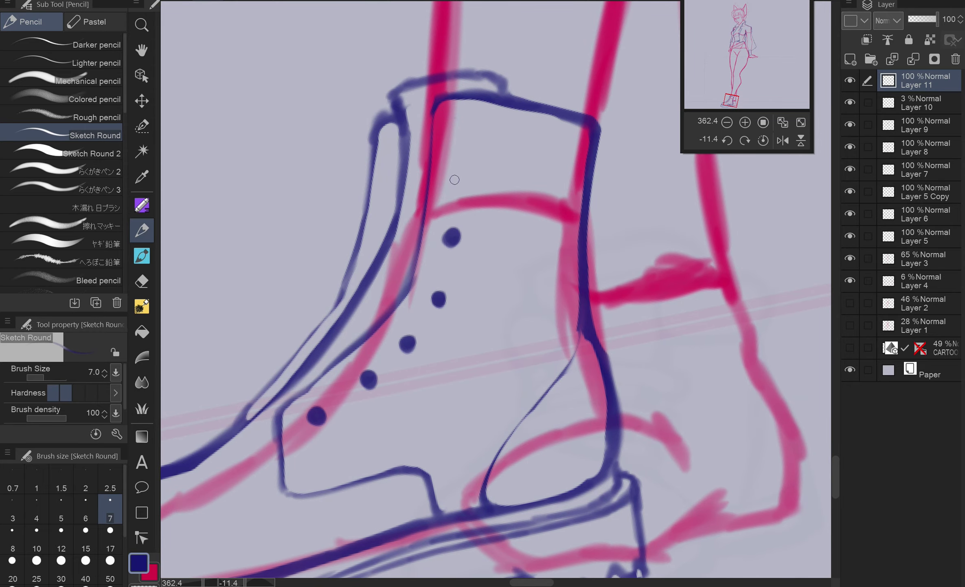
key(m)
drag(404, 340, 412, 340)
key(ctrl+t)
key(Return)
key(k)
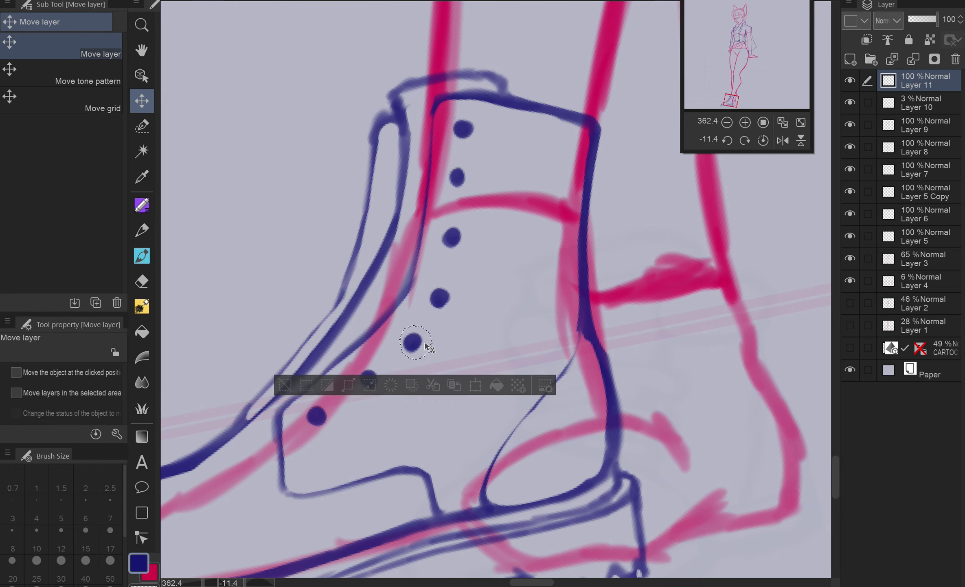
key(ctrl+d)
Hollow out the centres of the eyelet dots with the eraser at size 7 to turn them into rings.
key(p)
key(e)
scroll(350, 357, up, 4)
key(bracketleft)
key(bracketleft)
key(bracketleft)
key(bracketleft)
key(bracketleft)
click(354, 418)
click(524, 293)
click(484, 184)
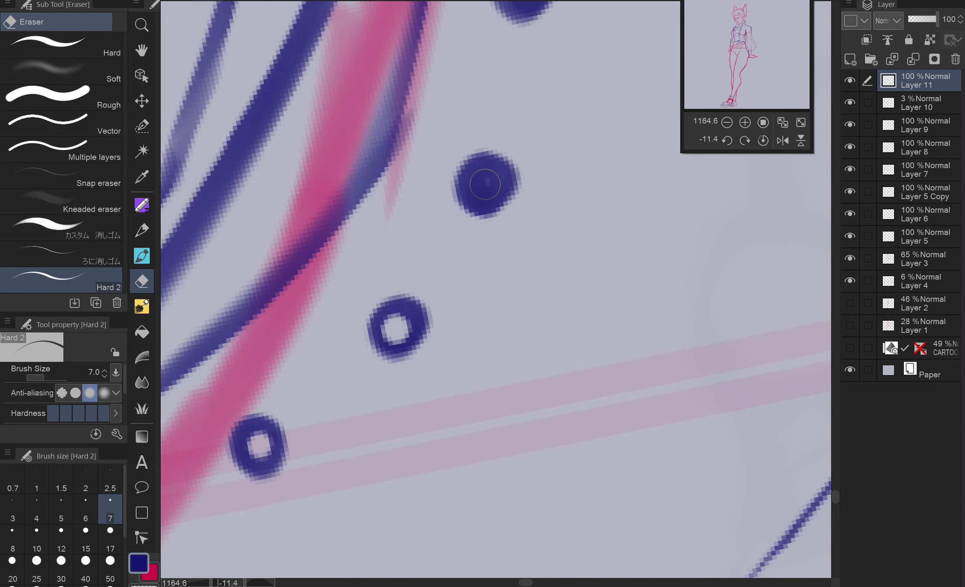
click(431, 263)
click(428, 181)
scroll(427, 181, down, 4)
Draw second seam lines parallel to the stepped side panel's lower edge and the curved heel panel.
click(142, 230)
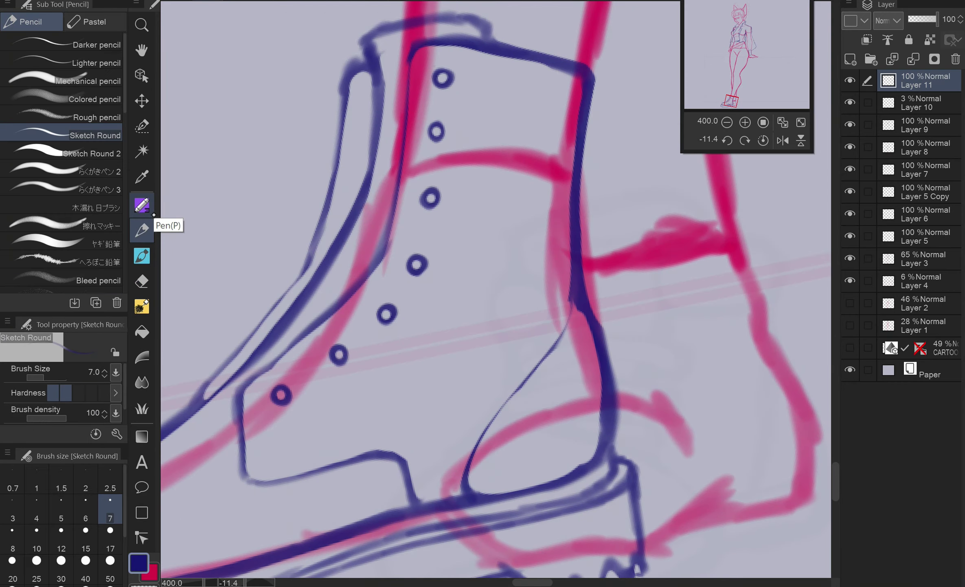
scroll(241, 362, up, 3)
mouse_move(224, 354)
mouse_down()
mouse_move(339, 377)
mouse_move(497, 309)
mouse_move(550, 420)
mouse_up()
scroll(550, 420, down, 2)
mouse_move(338, 510)
mouse_down()
mouse_move(334, 473)
mouse_move(509, 200)
mouse_move(505, 181)
mouse_up()
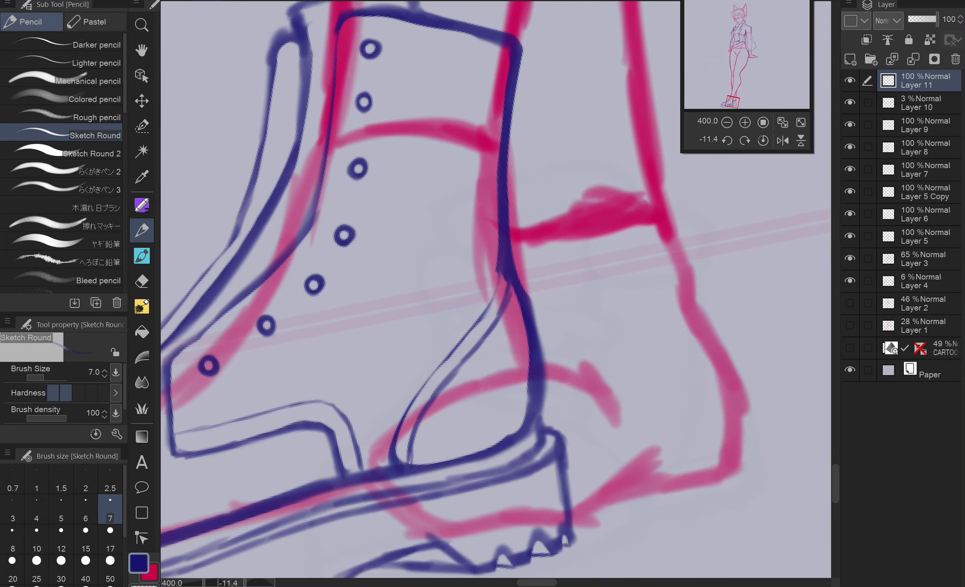
Thin the top of the heel panel's double seam with the eraser where it meets the boot's back edge.
key(e)
scroll(409, 198, up, 3)
mouse_move(409, 199)
mouse_down()
mouse_move(416, 326)
mouse_move(436, 403)
mouse_up()
scroll(442, 380, up, 1)
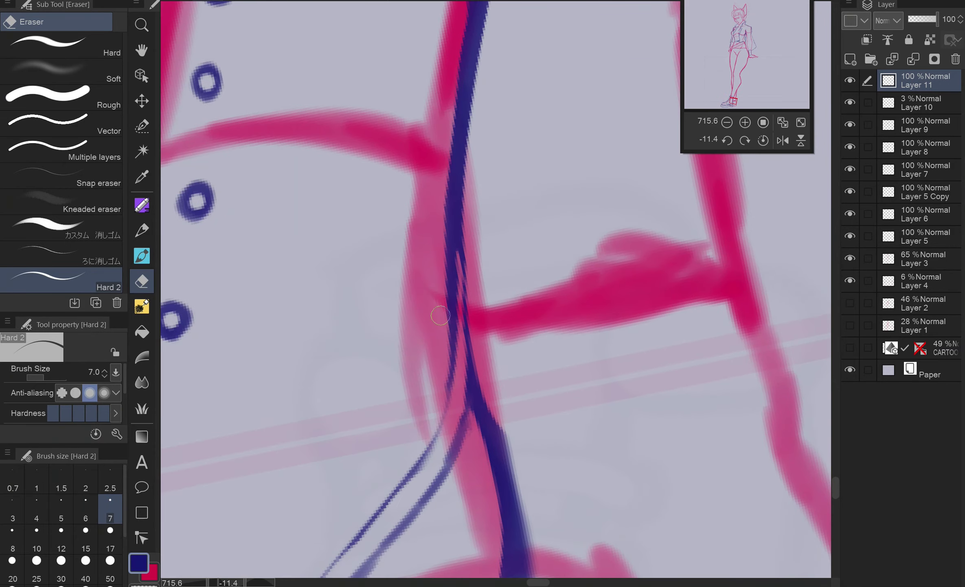
scroll(442, 380, down, 3)
Draw a narrow oval eyelet on the front strip and a looped pull tab at the collar's back corner.
key(p)
scroll(298, 198, up, 4)
drag(306, 273, 292, 344)
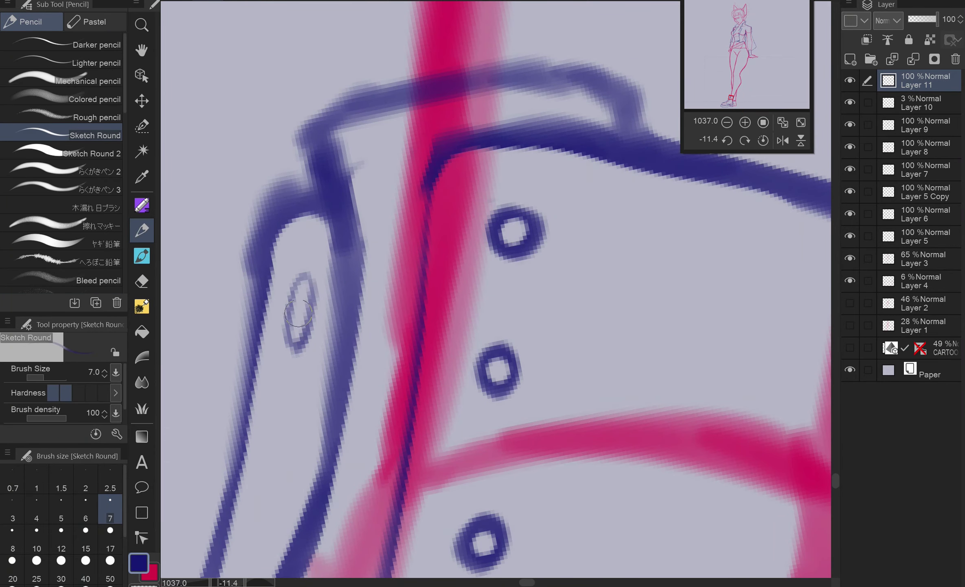
scroll(391, 366, down, 3)
scroll(431, 270, up, 3)
mouse_move(269, 373)
mouse_down()
mouse_move(332, 289)
mouse_move(273, 358)
mouse_up()
drag(330, 286, 285, 358)
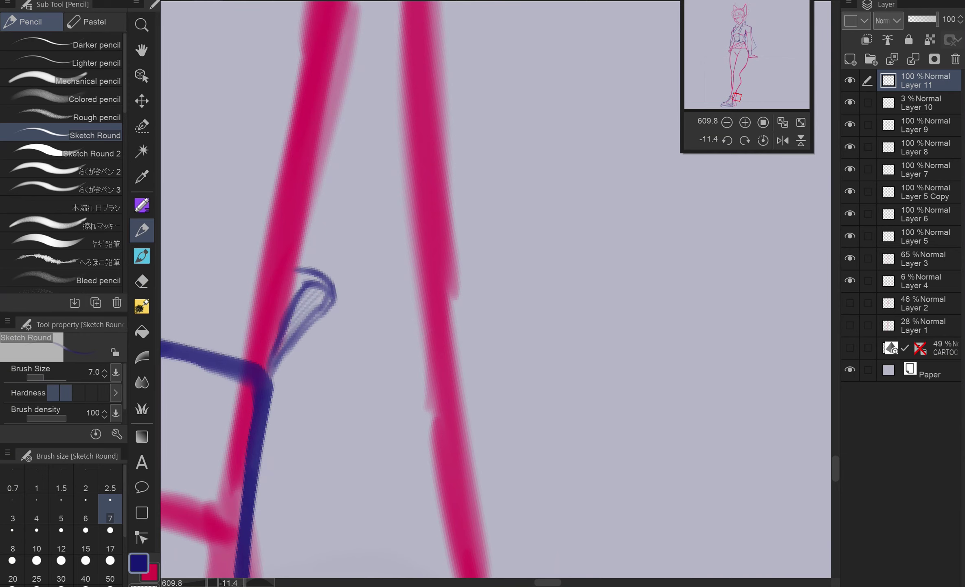
Add a new layer above the boot drawing for the laces and set the Sketch Round pencil to size 15.
scroll(310, 310, down, 3)
scroll(496, 293, up, 2)
scroll(496, 293, down, 3)
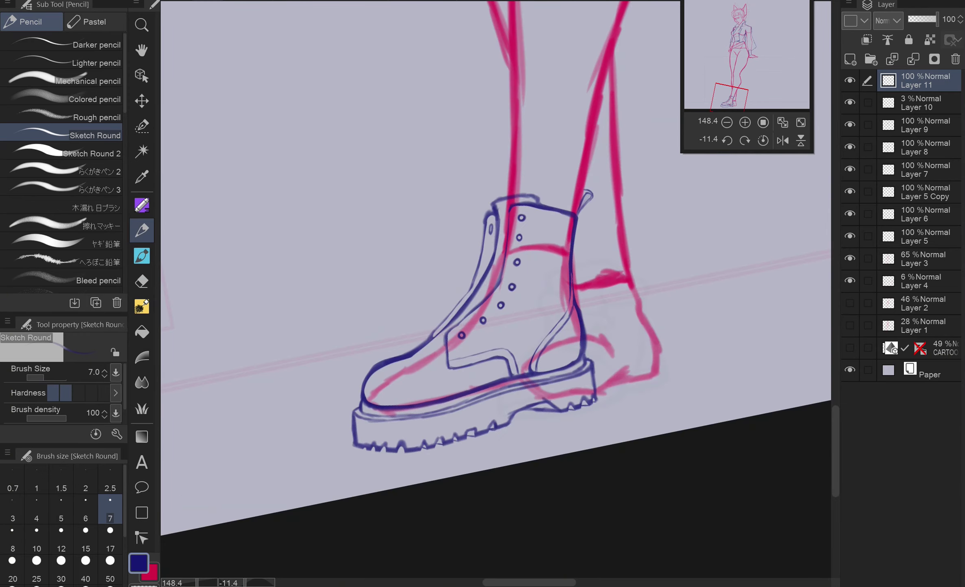
scroll(485, 261, up, 3)
scroll(450, 198, up, 2)
click(36, 542)
click(850, 59)
drag(587, 134, 334, 369)
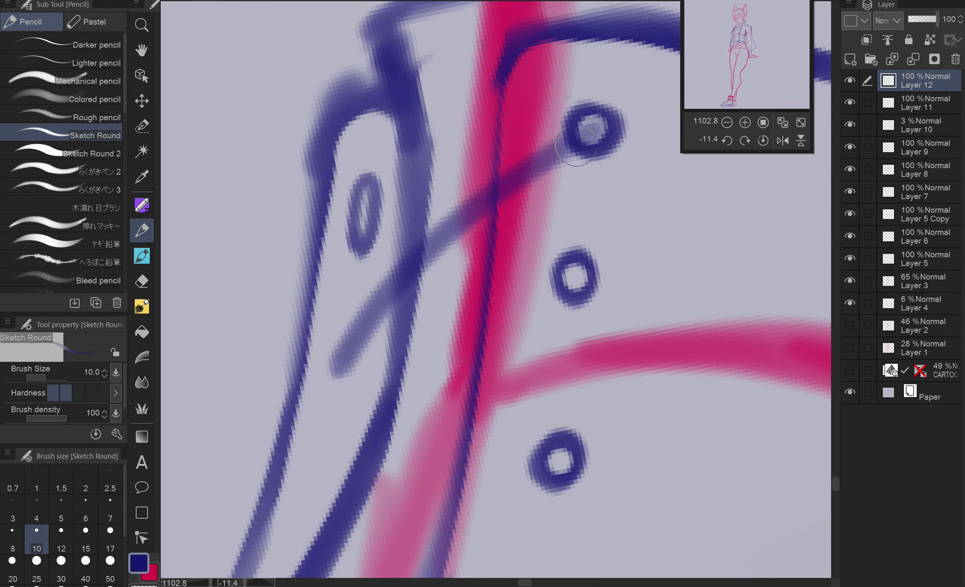
click(85, 541)
mouse_move(591, 130)
mouse_down()
mouse_move(391, 293)
mouse_move(330, 371)
mouse_up()
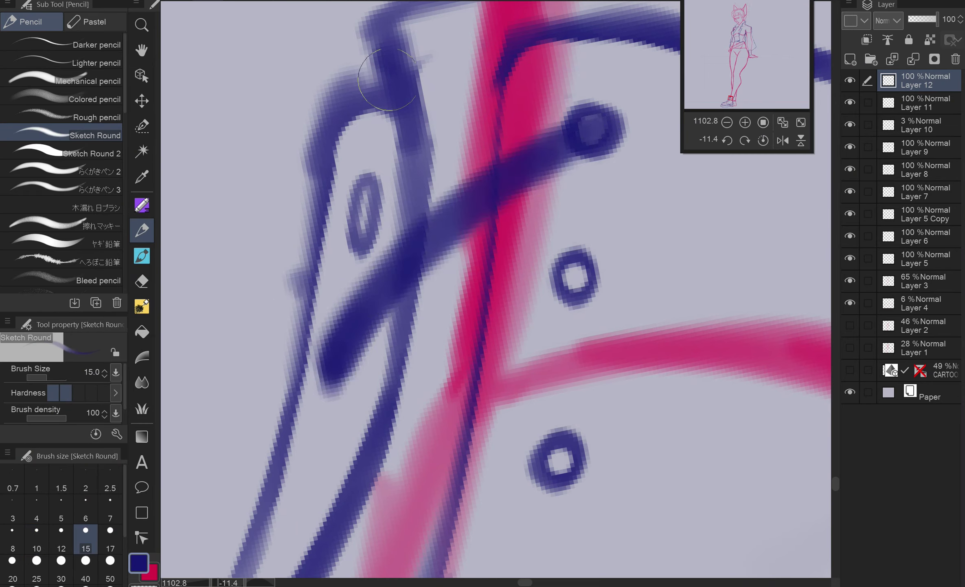
mouse_move(308, 304)
mouse_down()
mouse_move(350, 301)
mouse_move(432, 326)
mouse_up()
key(ctrl+z)
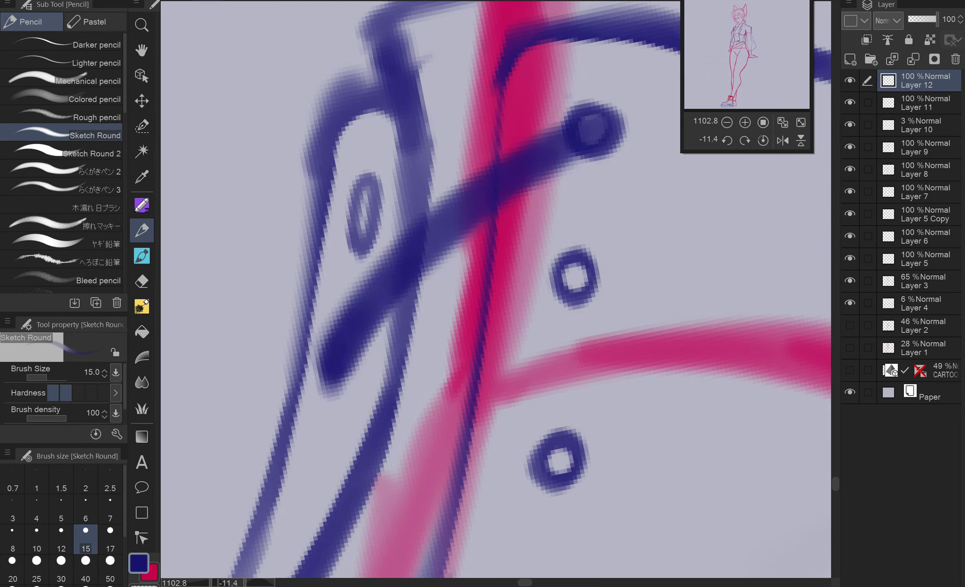
key(ctrl+z)
Draw thick crossing laces from the upper eyelets, starting at the second one, over the boot's front strip.
mouse_move(578, 274)
mouse_down()
mouse_move(324, 399)
mouse_move(344, 302)
mouse_move(370, 314)
mouse_up()
scroll(370, 314, down, 3)
mouse_move(578, 313)
mouse_down()
mouse_move(310, 423)
mouse_move(277, 452)
mouse_up()
drag(287, 322, 416, 439)
scroll(415, 440, down, 4)
mouse_move(603, 309)
mouse_down()
mouse_move(632, 326)
mouse_move(444, 332)
mouse_move(302, 309)
mouse_up()
Continue the crisscross laces down the front strip to the lowest eyelet above the toe.
scroll(302, 309, down, 3)
drag(297, 252, 469, 342)
drag(529, 313, 452, 391)
key(e)
key(p)
drag(553, 402, 291, 387)
scroll(291, 387, down, 1)
drag(399, 249, 480, 192)
mouse_move(599, 338)
mouse_down()
mouse_move(409, 351)
mouse_move(332, 327)
mouse_move(366, 354)
mouse_move(399, 448)
mouse_move(374, 365)
mouse_move(260, 420)
mouse_move(245, 391)
mouse_up()
key(e)
key(p)
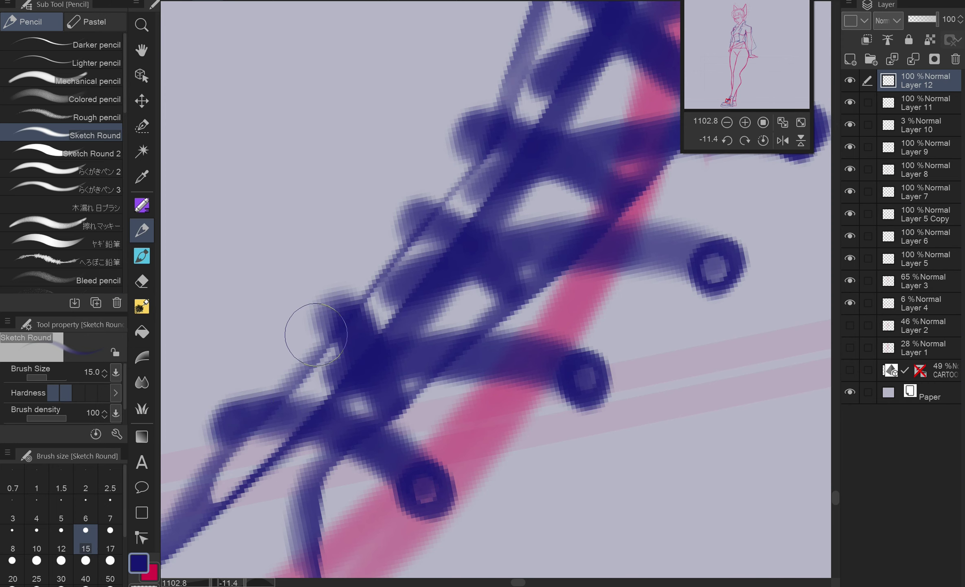
Reinforce the lowest laces where they cross the front strip and meet their eyelets.
key(ctrl+minus)
key(ctrl+minus)
key(ctrl+minus)
key(ctrl+minus)
key(ctrl+minus)
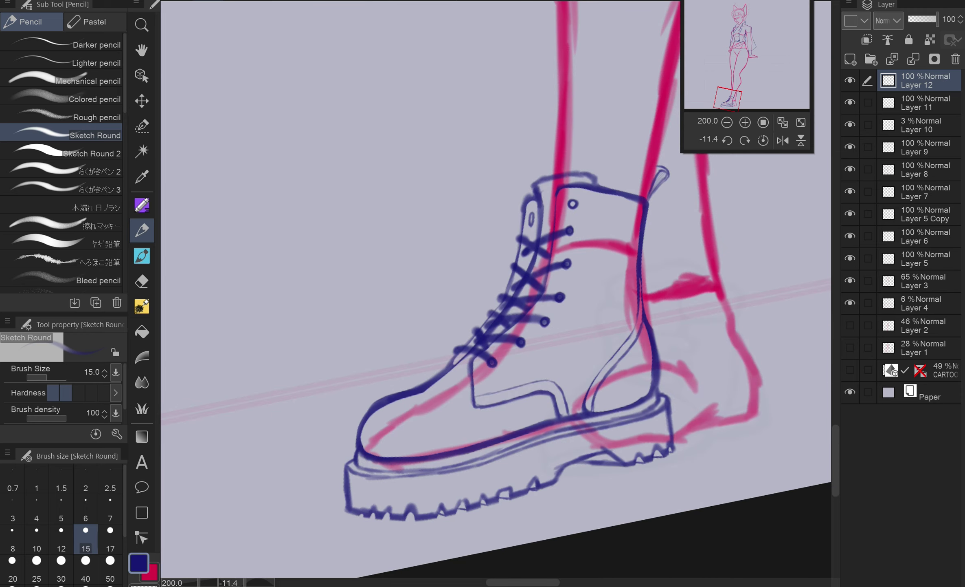
scroll(529, 316, up, 5)
mouse_move(586, 327)
mouse_down()
mouse_move(442, 328)
mouse_move(312, 291)
mouse_move(300, 394)
mouse_up()
key(ctrl+minus)
key(ctrl+minus)
key(ctrl+minus)
key(ctrl+minus)
key(ctrl+minus)
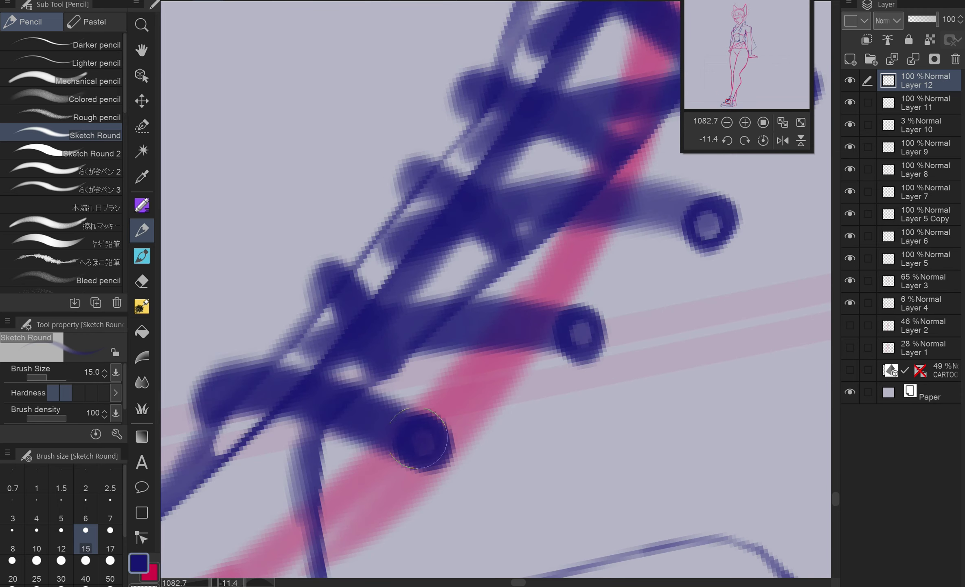
Add a short seam mark at the upper front of the stepped side panel with the pencil at size 7.
scroll(496, 289, up, 2)
key(bracketleft)
key(bracketleft)
key(bracketleft)
key(bracketleft)
drag(496, 290, 496, 123)
Add a new layer for the second boot and lower the opacity of the first boot's line and lace layers to 41%.
key(ctrl+minus)
key(ctrl+minus)
key(ctrl+minus)
key(ctrl+shift+0)
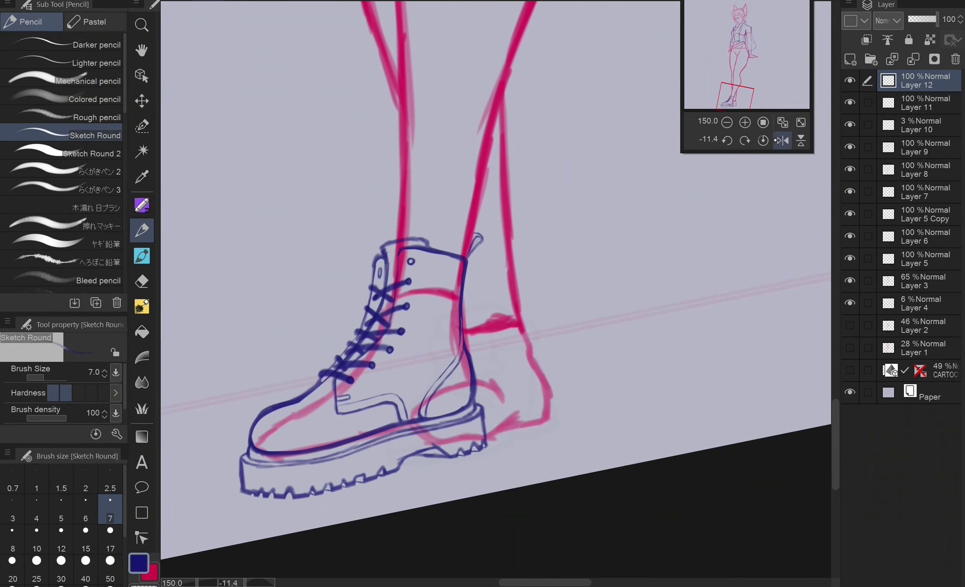
key(ctrl+0)
scroll(429, 569, up, 4)
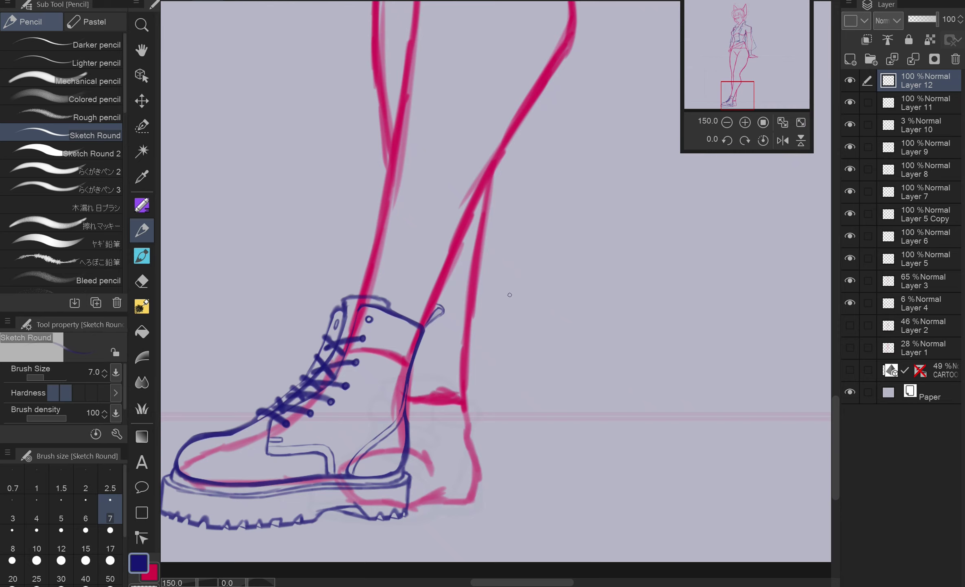
click(851, 59)
drag(921, 79, 921, 78)
scroll(496, 281, up, 2)
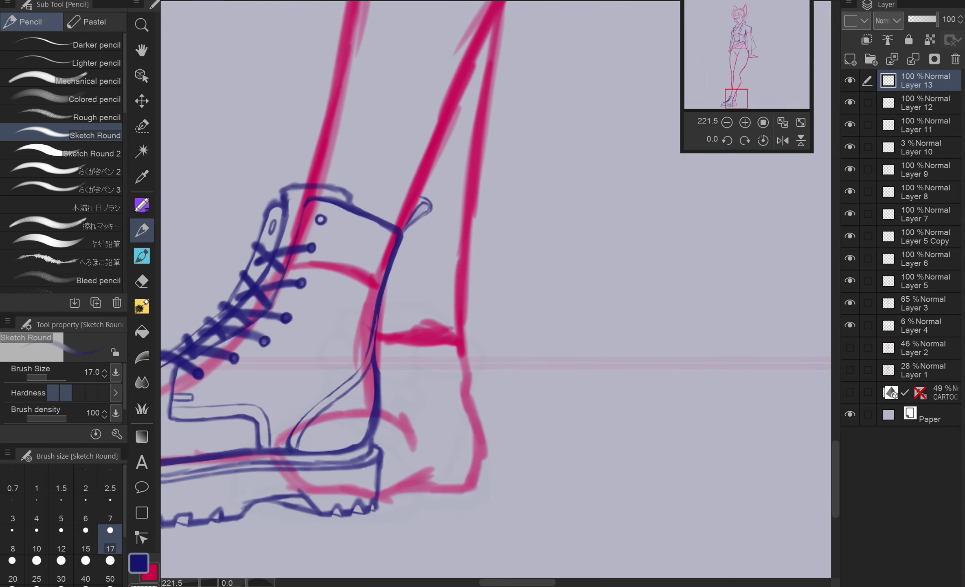
shift+click(920, 125)
drag(937, 19, 913, 19)
click(921, 80)
mouse_move(400, 234)
mouse_down()
mouse_move(476, 240)
mouse_move(469, 334)
mouse_up()
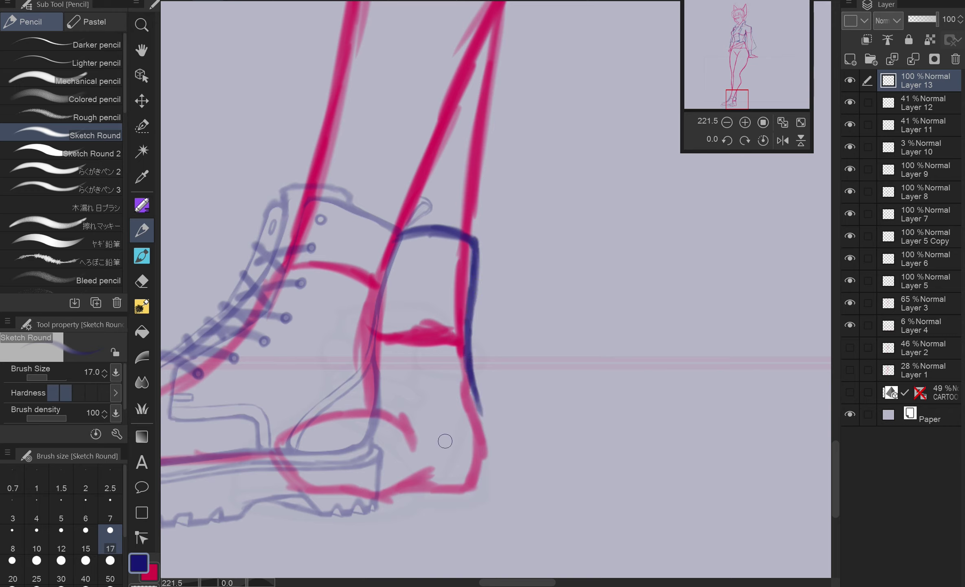
drag(319, 529, 444, 514)
key(ctrl+z)
mouse_move(476, 393)
mouse_down()
mouse_move(486, 534)
mouse_move(316, 505)
mouse_move(310, 461)
mouse_up()
mouse_move(325, 514)
mouse_down()
mouse_move(470, 446)
mouse_move(502, 412)
mouse_up()
key(Delete)
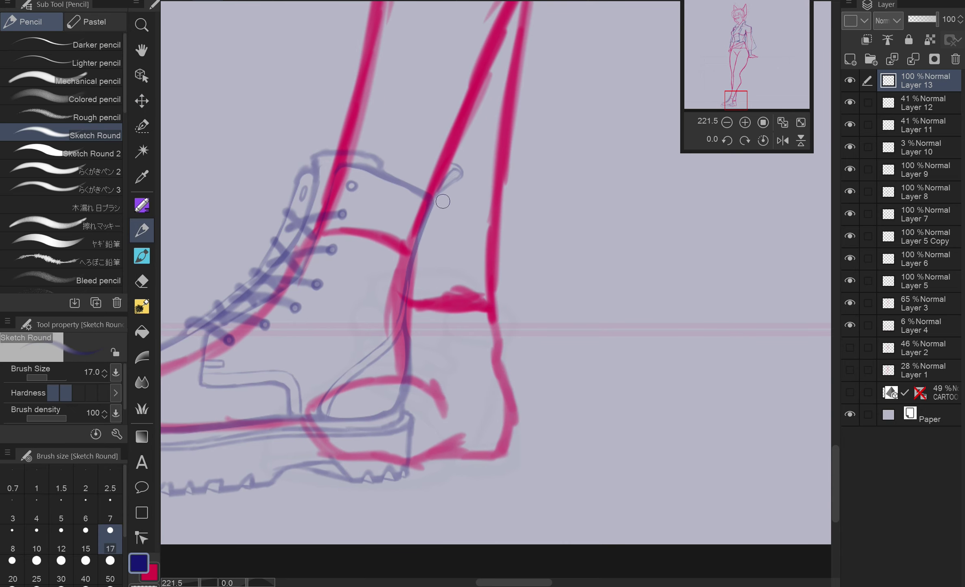
Draw the second boot's arched collar and both sides of its shaft around the rear ankle at size 17.
drag(507, 198, 504, 237)
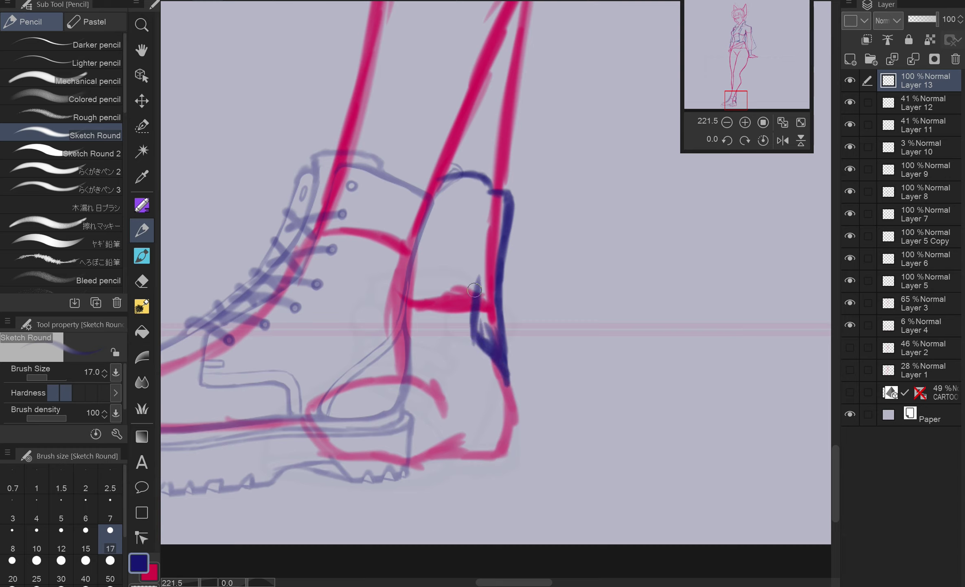
mouse_move(474, 290)
mouse_down()
mouse_move(475, 218)
mouse_move(429, 251)
mouse_move(423, 339)
mouse_up()
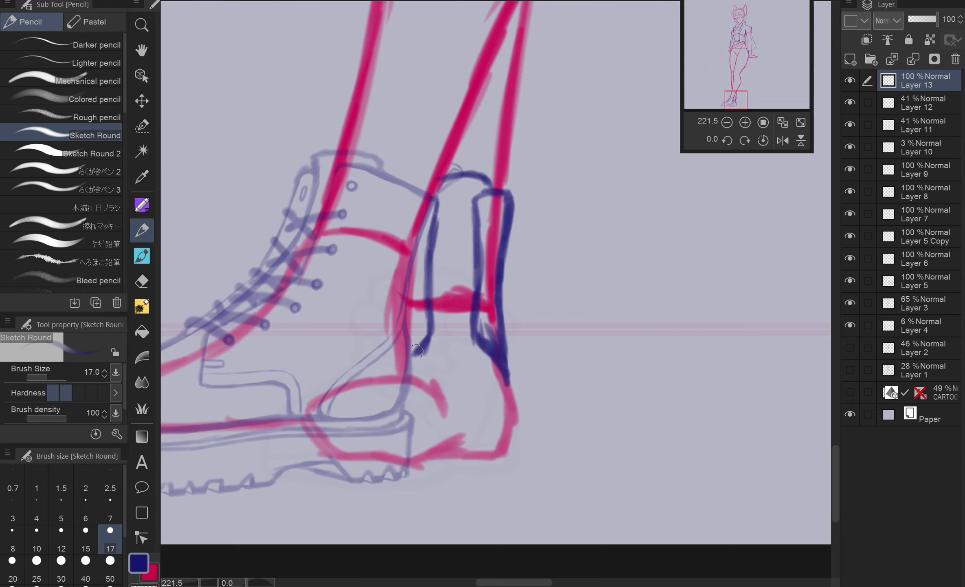
mouse_move(381, 393)
mouse_down()
mouse_move(443, 459)
mouse_move(494, 460)
mouse_up()
mouse_move(499, 369)
mouse_down()
mouse_move(530, 448)
mouse_move(370, 428)
mouse_up()
drag(391, 374, 365, 434)
drag(509, 395, 519, 452)
drag(489, 458, 362, 424)
drag(393, 372, 361, 440)
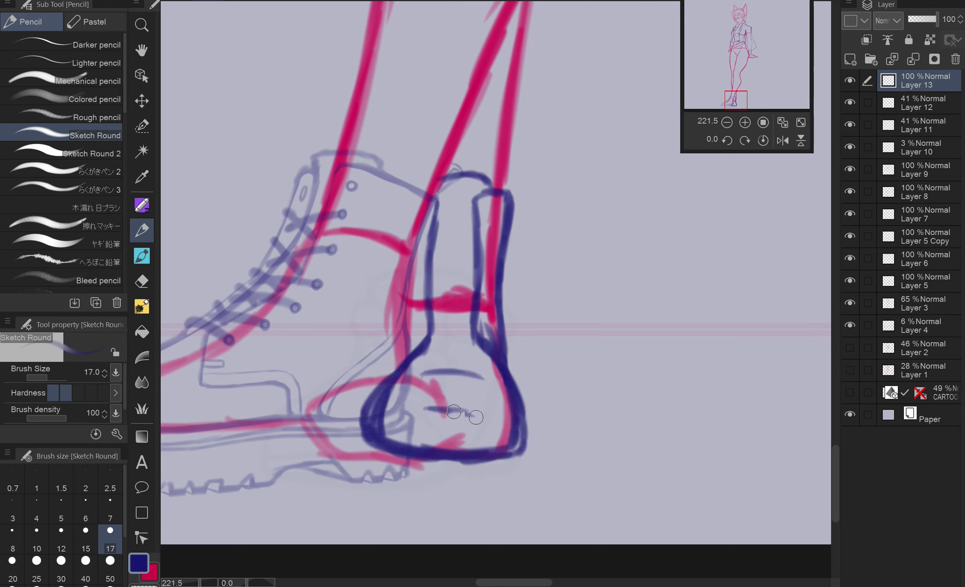
drag(369, 499, 474, 520)
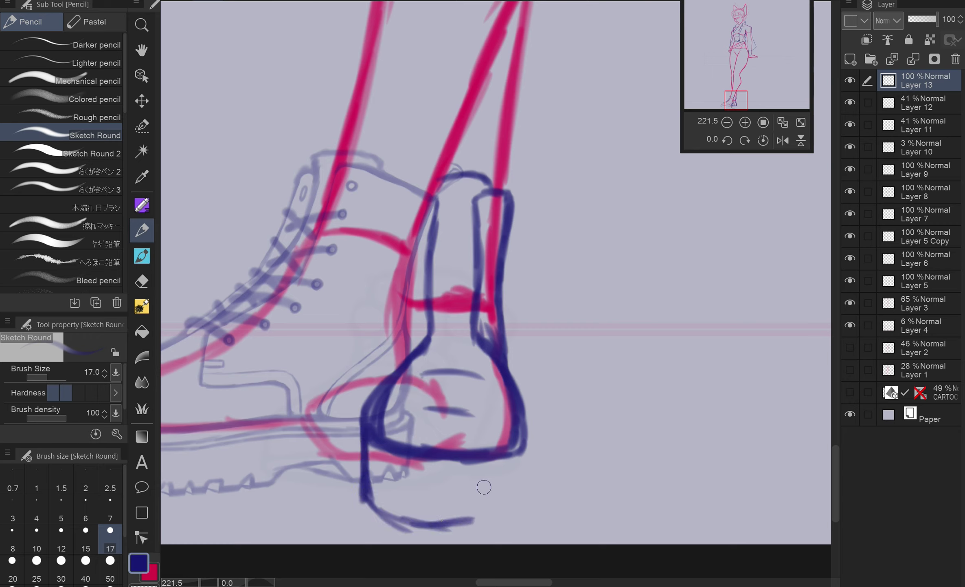
mouse_move(531, 456)
mouse_down()
mouse_move(524, 503)
mouse_move(464, 531)
mouse_move(421, 527)
mouse_move(362, 467)
mouse_move(365, 401)
mouse_up()
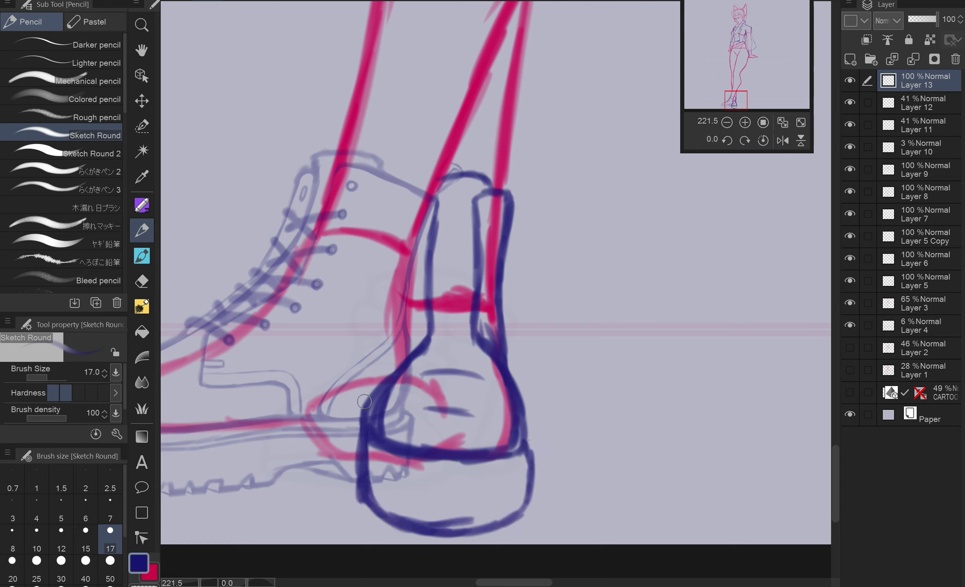
key(e)
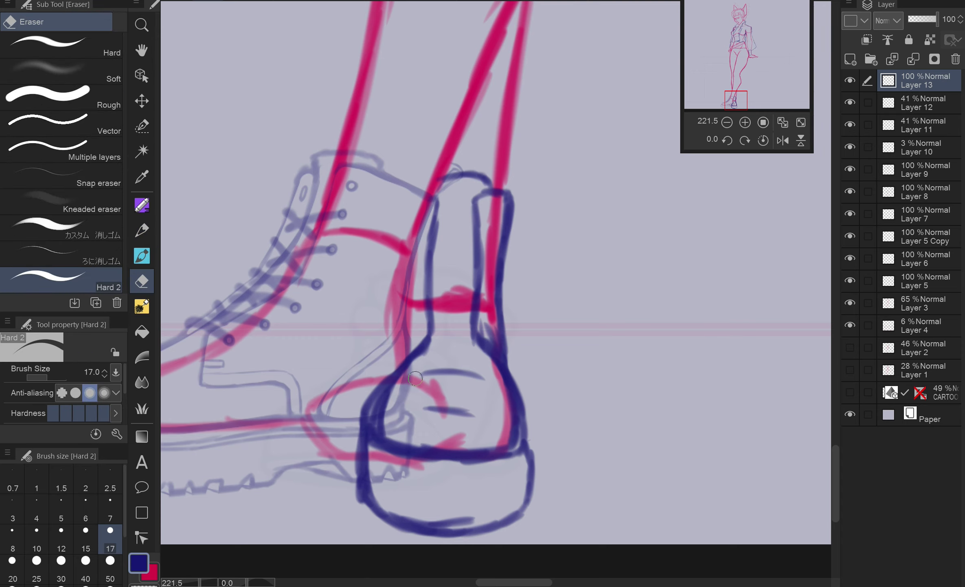
drag(426, 344, 363, 404)
mouse_move(404, 373)
mouse_down()
mouse_move(379, 513)
mouse_move(526, 448)
mouse_move(481, 196)
mouse_up()
Extend the second boot's outer edge down to the sole and redraw its narrow front lacing strip.
key(p)
drag(500, 321, 521, 478)
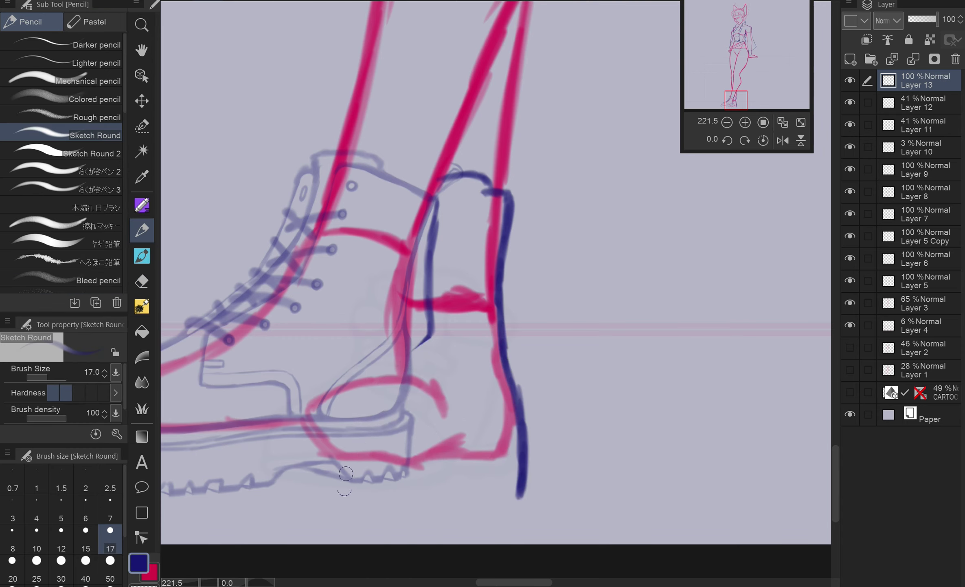
drag(420, 393, 457, 370)
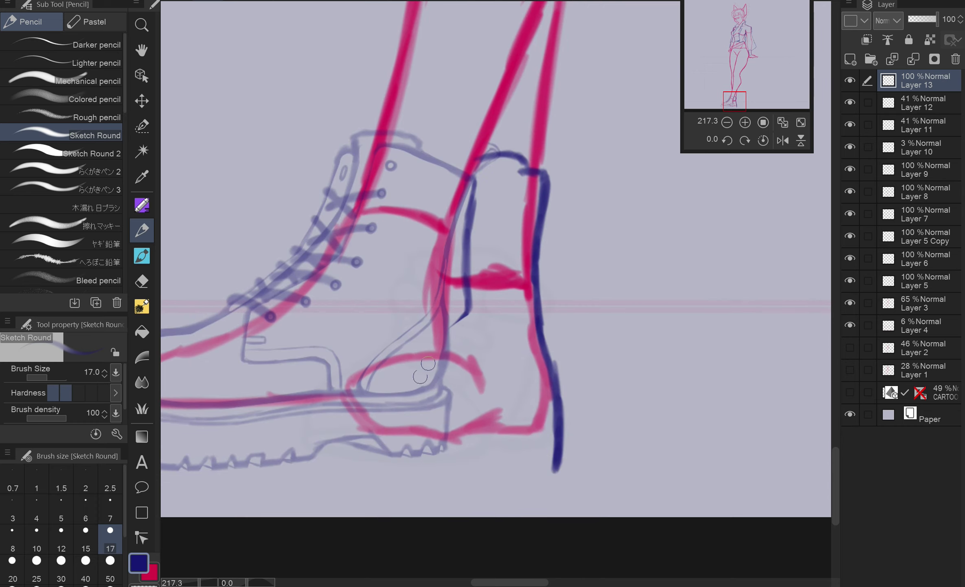
mouse_move(465, 180)
mouse_down()
mouse_move(377, 480)
mouse_move(507, 500)
mouse_move(567, 377)
mouse_move(546, 314)
mouse_up()
mouse_move(522, 165)
mouse_down()
mouse_move(514, 349)
mouse_move(558, 403)
mouse_move(538, 245)
mouse_move(545, 183)
mouse_up()
key(e)
drag(468, 290, 450, 326)
Reshape the shaft's inner side, flaring it into a wide toe closed by a curved base.
key(p)
drag(468, 195, 422, 383)
key(e)
drag(422, 342, 465, 171)
mouse_move(442, 253)
mouse_down()
mouse_move(411, 379)
mouse_move(423, 294)
mouse_up()
key(p)
mouse_move(401, 398)
mouse_down()
mouse_move(442, 293)
mouse_move(387, 424)
mouse_move(456, 318)
mouse_move(415, 378)
mouse_up()
key(e)
key(p)
key(e)
key(p)
mouse_move(444, 294)
mouse_down()
mouse_move(393, 387)
mouse_move(397, 373)
mouse_up()
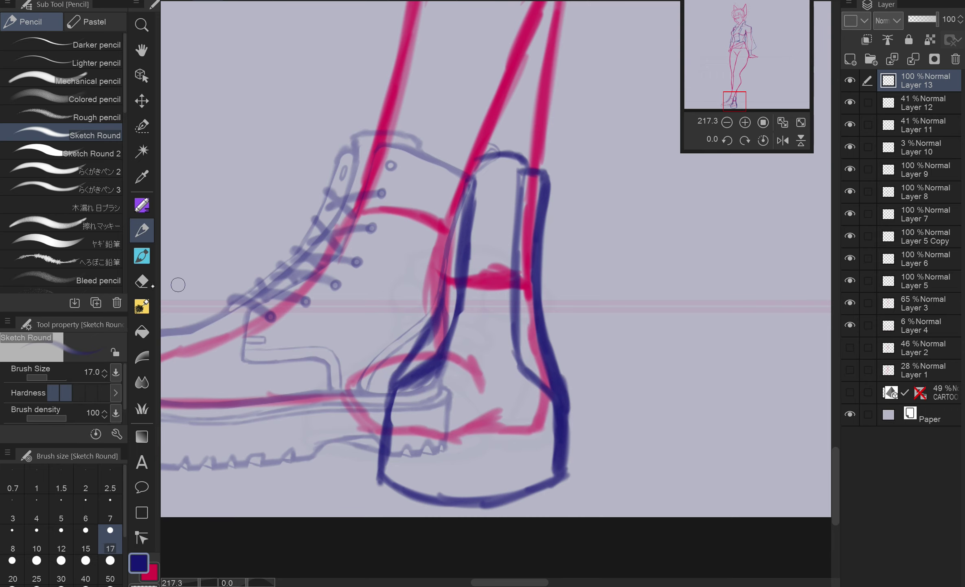
Thin the second boot's outer edge and ankle flare with the eraser at size 50.
key(e)
key(p)
key(e)
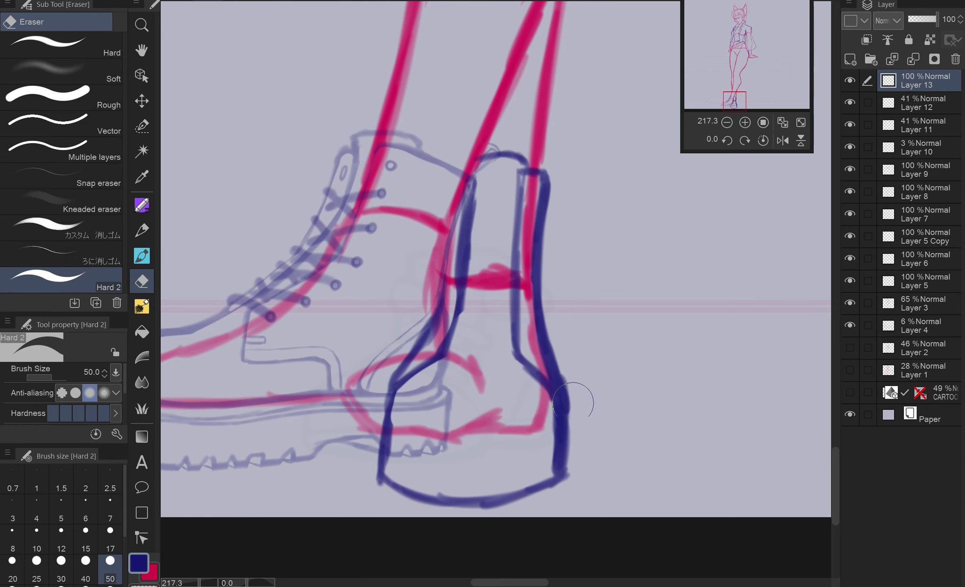
key(p)
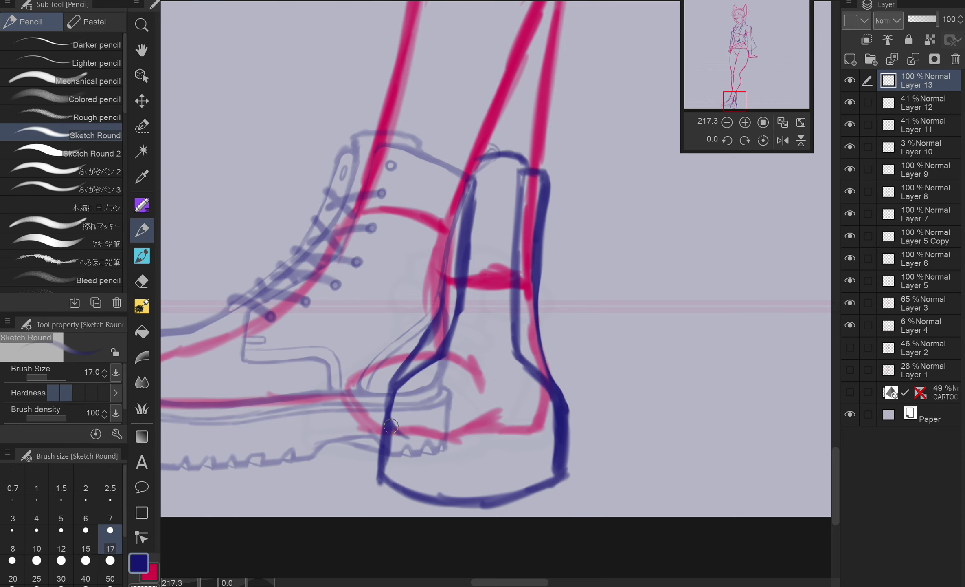
Draw a downward-curving line separating the toe from the sole and clean its upper edge with the eraser.
mouse_move(393, 423)
mouse_down()
mouse_move(472, 438)
mouse_move(566, 391)
mouse_up()
drag(387, 387, 499, 410)
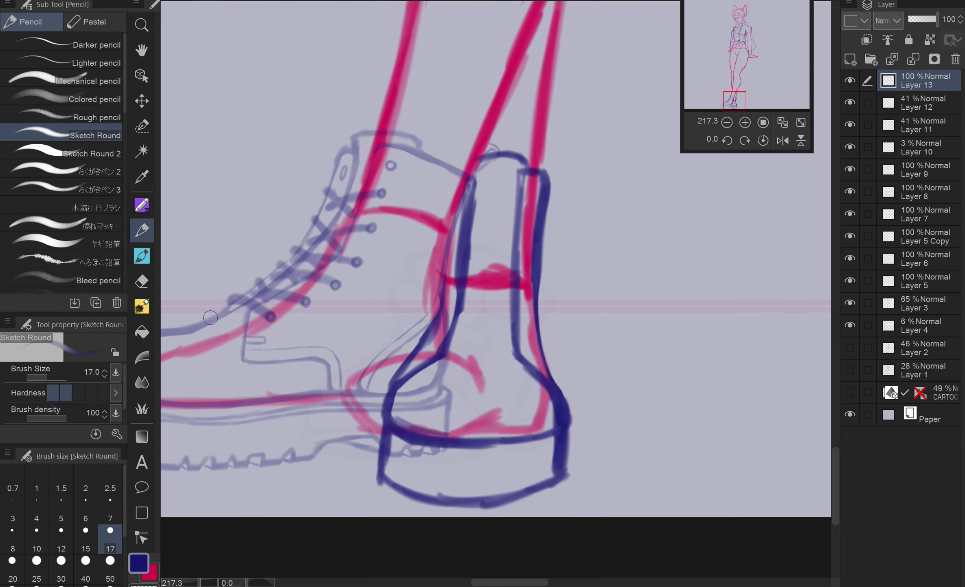
key(e)
mouse_move(404, 405)
mouse_down()
mouse_move(463, 423)
mouse_move(536, 414)
mouse_up()
scroll(514, 336, up, 2)
key(p)
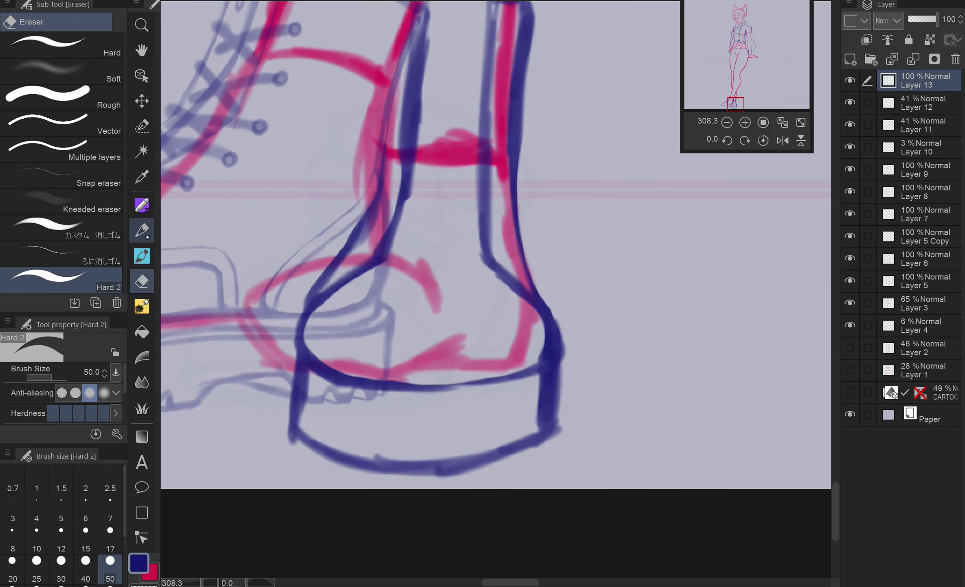
Redraw the platform sole wider and deeper, and trim the old side lines with the eraser at size 17.
mouse_move(282, 435)
mouse_down()
mouse_move(444, 474)
mouse_move(558, 412)
mouse_move(565, 373)
mouse_move(550, 303)
mouse_up()
key(e)
key(bracketleft)
key(bracketleft)
key(bracketleft)
key(bracketleft)
key(bracketleft)
mouse_move(569, 392)
mouse_down()
mouse_move(544, 434)
mouse_move(309, 447)
mouse_move(298, 373)
mouse_move(326, 362)
mouse_move(457, 401)
mouse_move(531, 379)
mouse_move(588, 325)
mouse_move(475, 467)
mouse_up()
key(p)
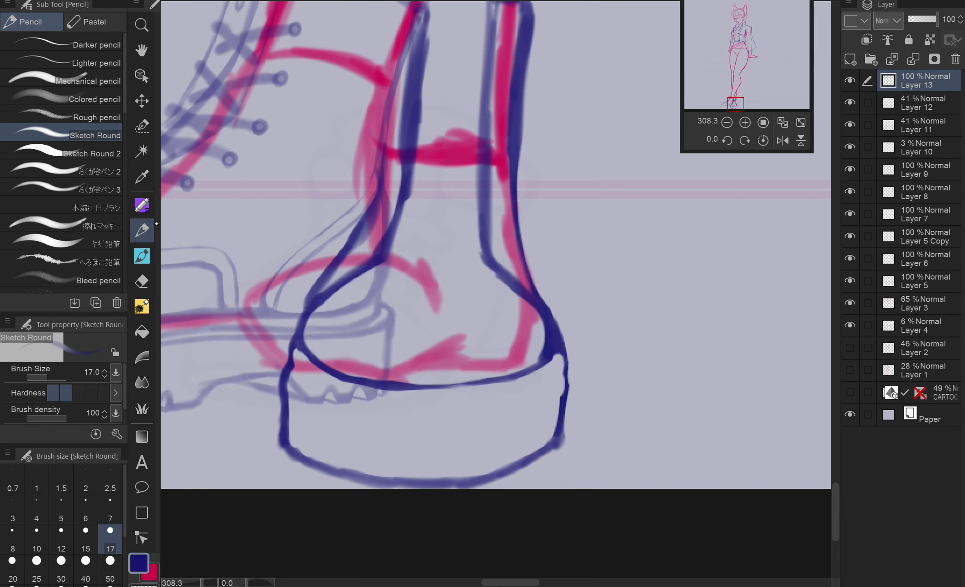
Draw a welt line parallel to the toe's lower edge and a thin curved line across the sole.
mouse_move(304, 364)
mouse_down()
mouse_move(423, 397)
mouse_move(554, 332)
mouse_up()
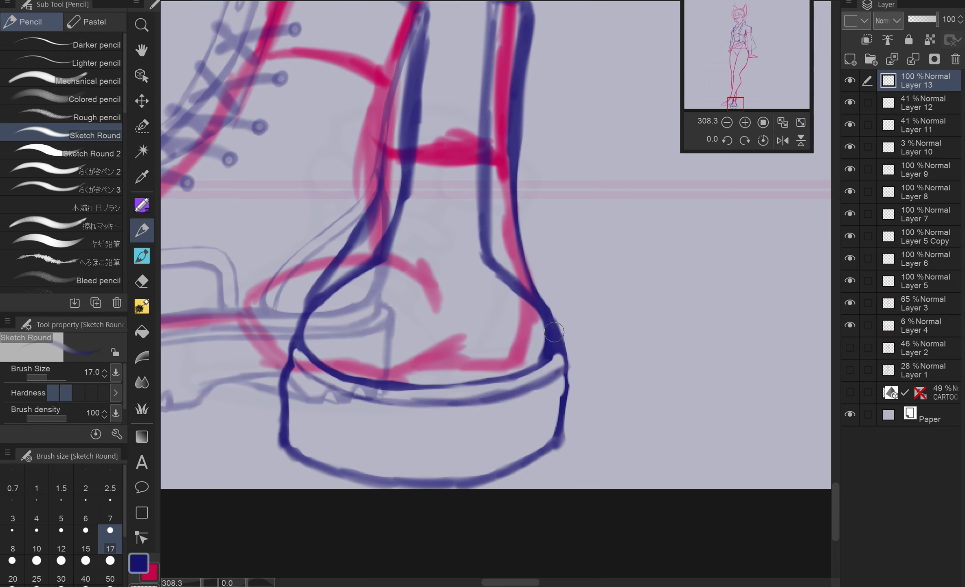
mouse_move(323, 418)
mouse_down()
mouse_move(523, 413)
mouse_move(306, 412)
mouse_move(491, 390)
mouse_move(521, 405)
mouse_move(408, 434)
mouse_up()
key(e)
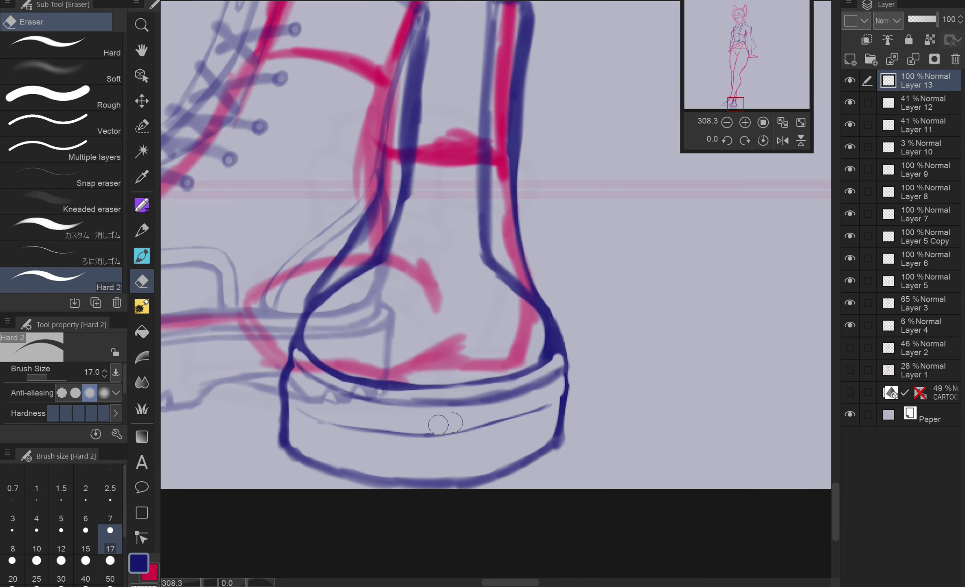
key(p)
Draw small tread teeth along the sole's lower edge and cut the notches between them with the eraser.
scroll(342, 423, up, 2)
mouse_move(263, 383)
mouse_down()
mouse_move(288, 428)
mouse_move(288, 400)
mouse_move(319, 436)
mouse_up()
mouse_move(693, 363)
mouse_down()
mouse_move(686, 393)
mouse_move(621, 432)
mouse_up()
mouse_move(370, 432)
mouse_down()
mouse_move(367, 446)
mouse_move(413, 469)
mouse_up()
mouse_move(471, 444)
mouse_down()
mouse_move(469, 460)
mouse_move(495, 462)
mouse_up()
key(e)
drag(363, 460, 510, 476)
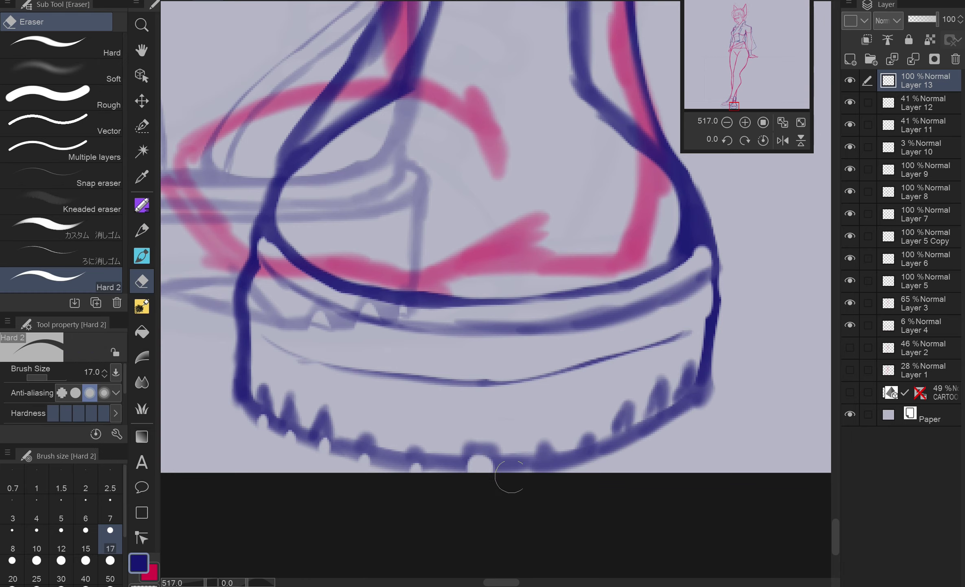
drag(651, 438, 692, 397)
scroll(728, 370, down, 5)
scroll(405, 121, up, 5)
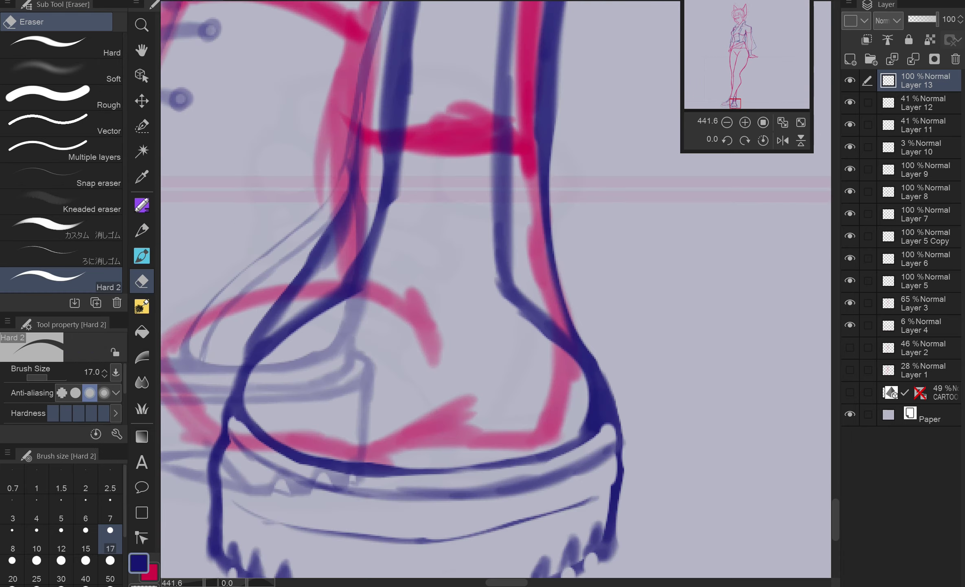
Refine the shaft's inner and outer edges and the front strip line by thinning them with the eraser at size 17.
drag(404, 121, 354, 374)
key(p)
mouse_move(375, 216)
mouse_down()
mouse_move(351, 380)
mouse_move(326, 424)
mouse_up()
key(e)
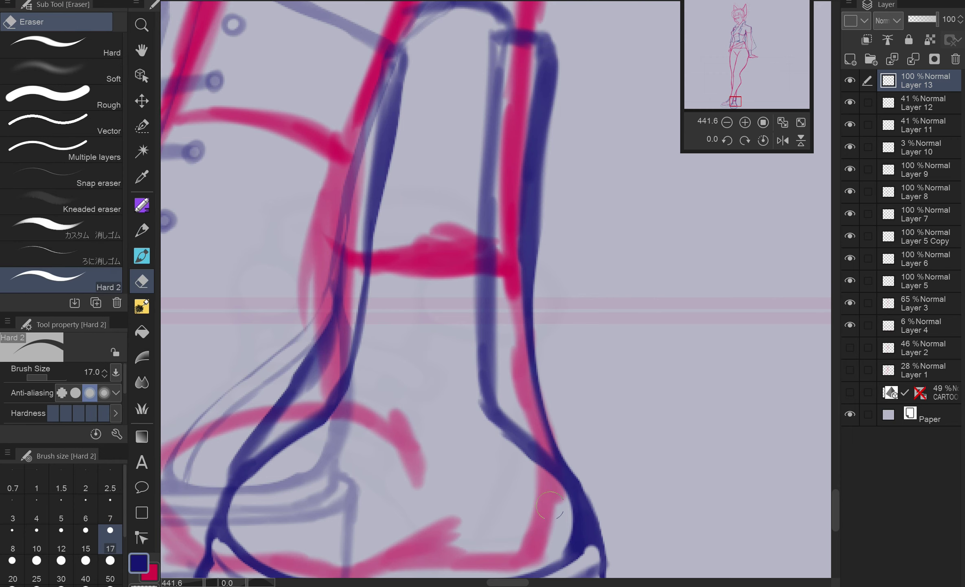
mouse_move(547, 289)
mouse_down()
mouse_move(546, 69)
mouse_move(503, 277)
mouse_up()
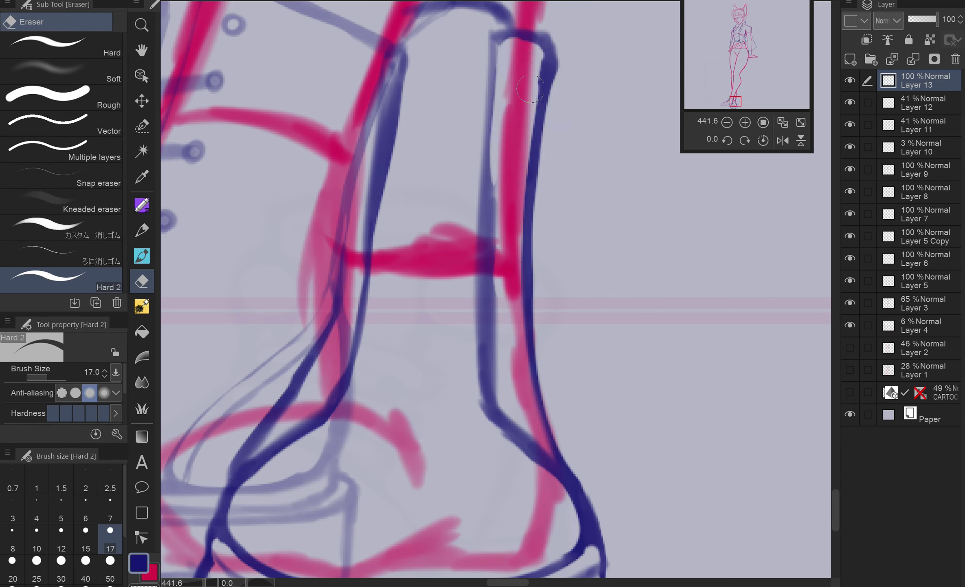
drag(491, 191, 510, 403)
drag(376, 79, 362, 261)
Draw a column of oval eyelets down the front strip at size 7 and erase all but the top one.
key(p)
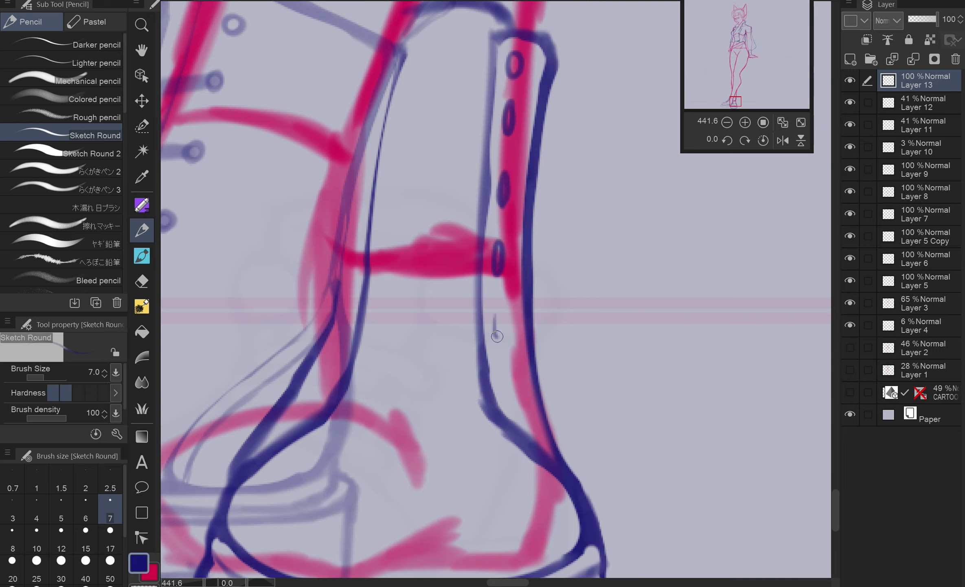
key(e)
drag(510, 98, 503, 383)
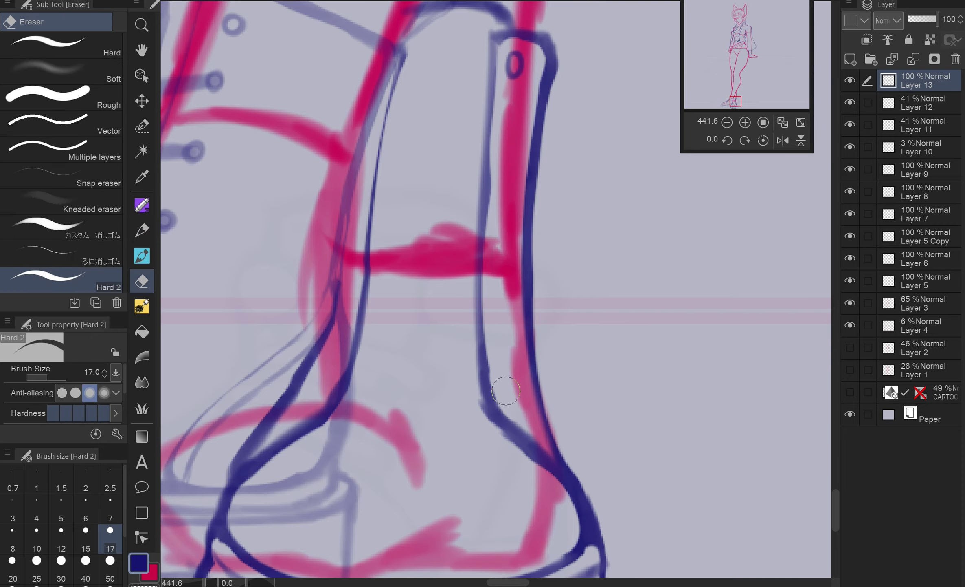
drag(502, 171, 491, 395)
key(p)
drag(509, 109, 506, 118)
scroll(496, 289, up, 2)
drag(481, 165, 479, 196)
drag(473, 259, 469, 305)
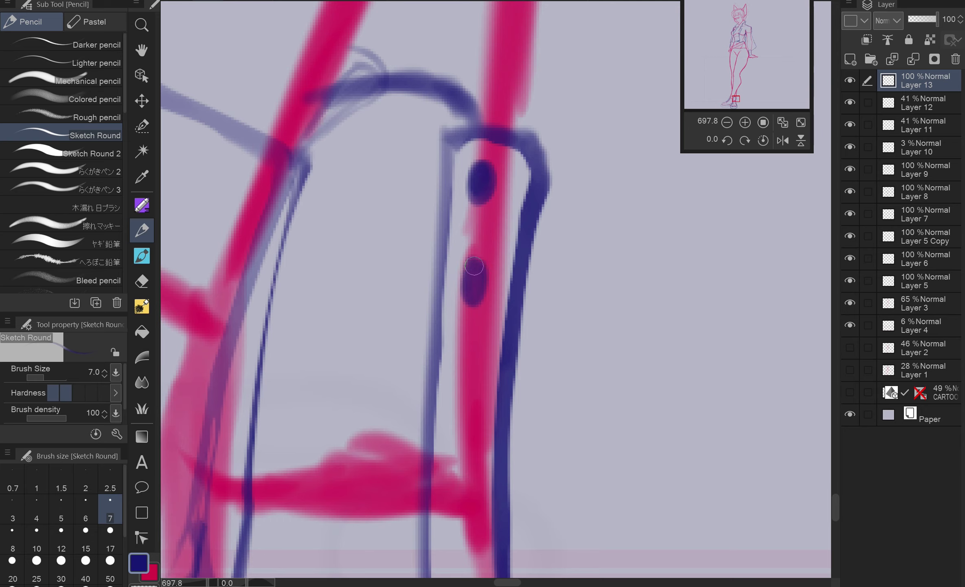
drag(461, 378, 460, 394)
scroll(495, 289, up, 2)
drag(427, 267, 424, 316)
drag(426, 370, 424, 409)
drag(429, 446, 427, 487)
drag(440, 122, 403, 293)
key(ctrl+z)
key(ctrl+z)
key(ctrl+z)
key(ctrl+z)
key(ctrl+z)
key(ctrl+z)
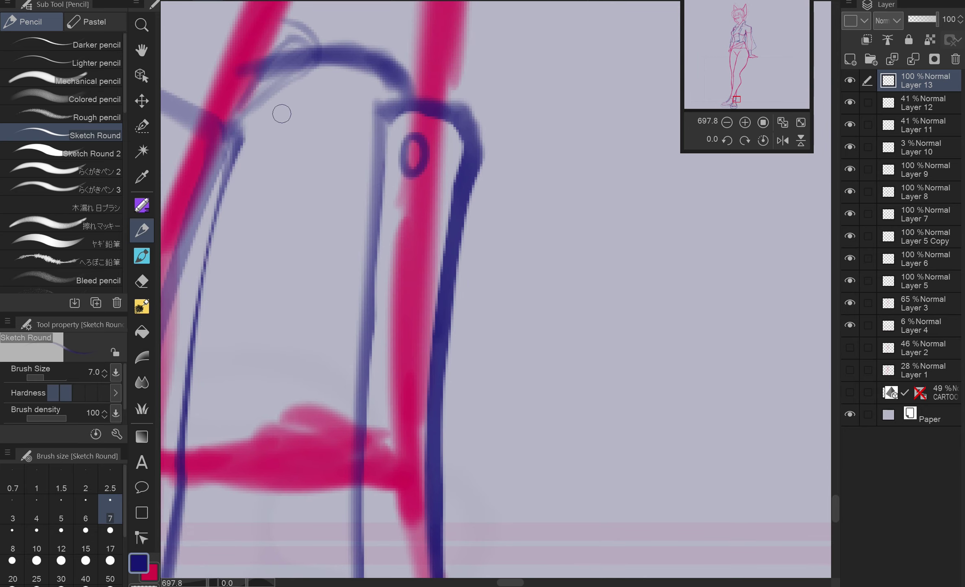
click(36, 548)
drag(408, 146, 409, 179)
drag(402, 246, 401, 283)
drag(394, 347, 393, 381)
drag(391, 428, 389, 475)
mouse_move(386, 531)
mouse_down()
mouse_move(355, 284)
mouse_move(360, 314)
mouse_up()
drag(360, 351, 362, 385)
drag(372, 434, 373, 456)
key(ctrl+z)
key(ctrl+z)
key(ctrl+z)
key(ctrl+z)
key(ctrl+z)
key(ctrl+z)
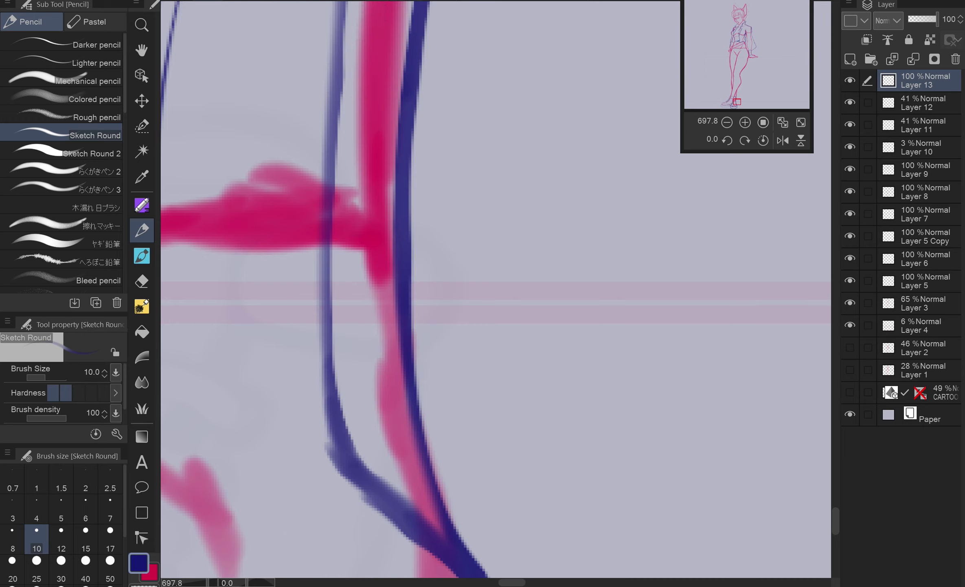
Draw solid oval eyelets at size 10 down the front boot's outer lace strip and along the inner strip.
drag(370, 285, 358, 452)
drag(366, 75, 367, 100)
drag(360, 167, 360, 195)
drag(358, 259, 357, 281)
mouse_move(351, 348)
mouse_down()
mouse_move(350, 381)
mouse_move(330, 403)
mouse_up()
scroll(349, 380, down, 2)
drag(344, 450, 345, 485)
scroll(275, 347, down, 2)
key(e)
mouse_move(275, 346)
mouse_down()
mouse_move(203, 432)
mouse_move(297, 345)
mouse_up()
key(p)
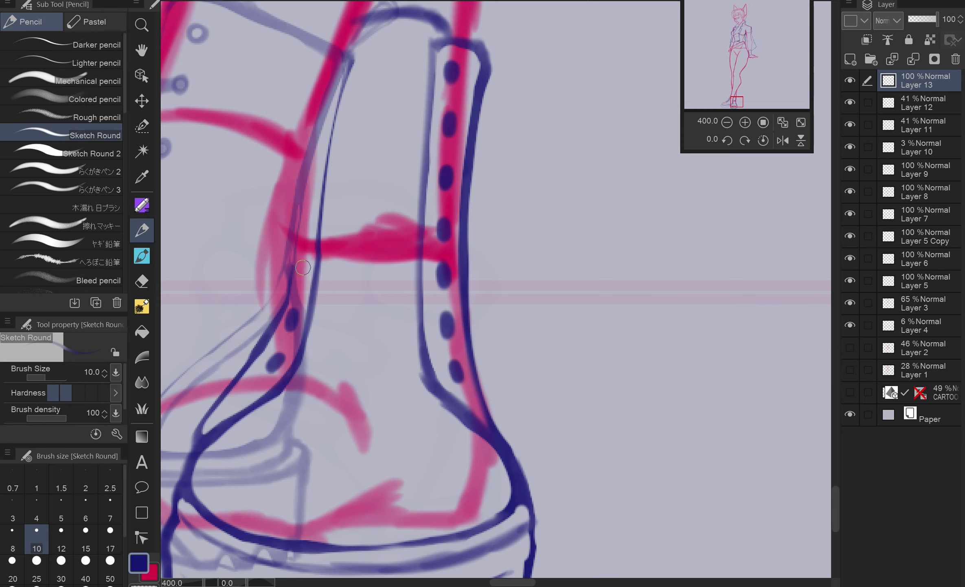
Hollow out the outer strip's eyelets by erasing their centres with the eraser at size 7.
key(e)
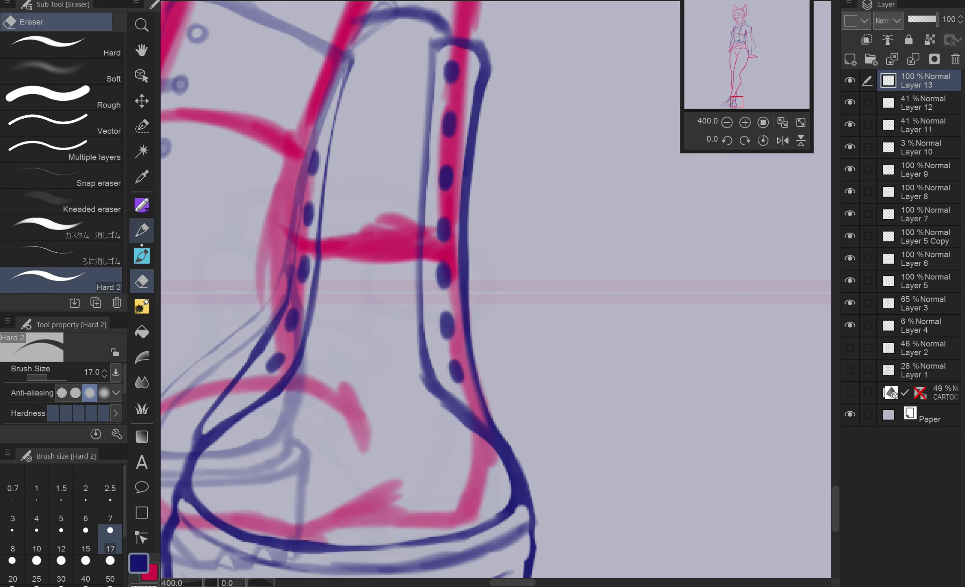
scroll(524, 17, up, 5)
click(333, 165)
click(327, 306)
click(317, 447)
drag(311, 389, 311, 244)
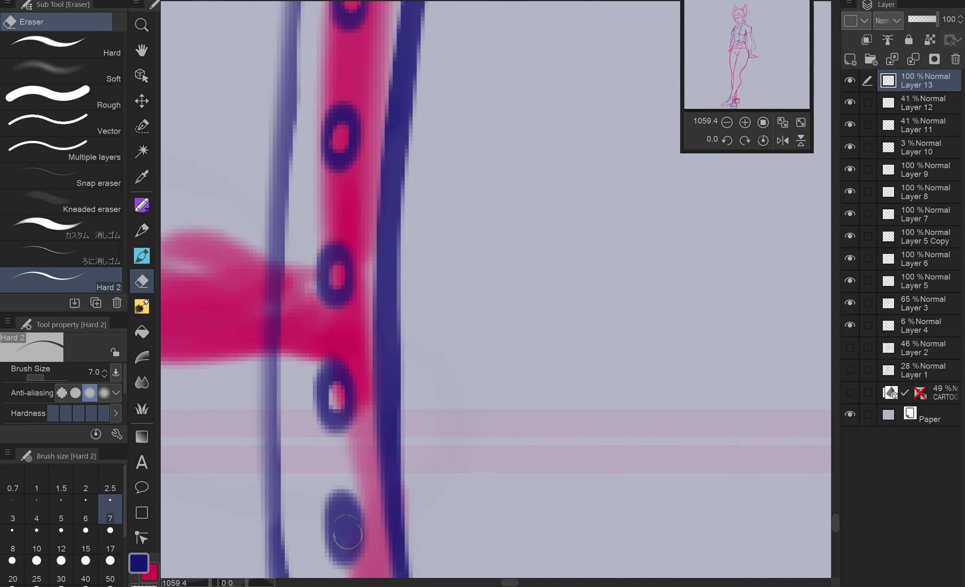
drag(309, 407, 310, 143)
Erase the centres of the inner strip's eyelets to turn them into rings.
scroll(310, 143, down, 2)
click(208, 363)
click(244, 271)
click(266, 175)
click(276, 63)
drag(280, 35, 275, 45)
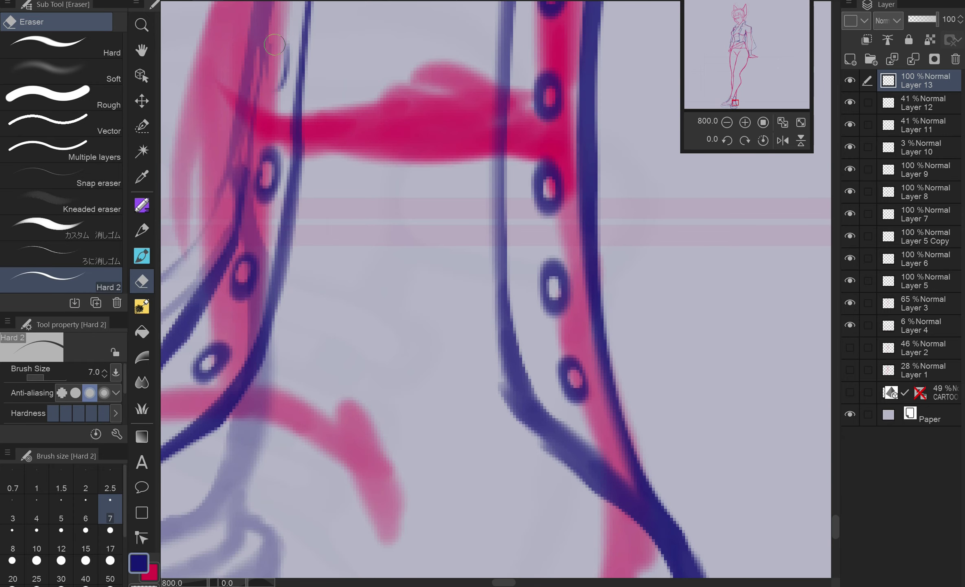
Erase the inner strip's upper eyelets, redraw them as ovals at size 10 and hollow out their centres.
drag(266, 157, 264, 190)
key(p)
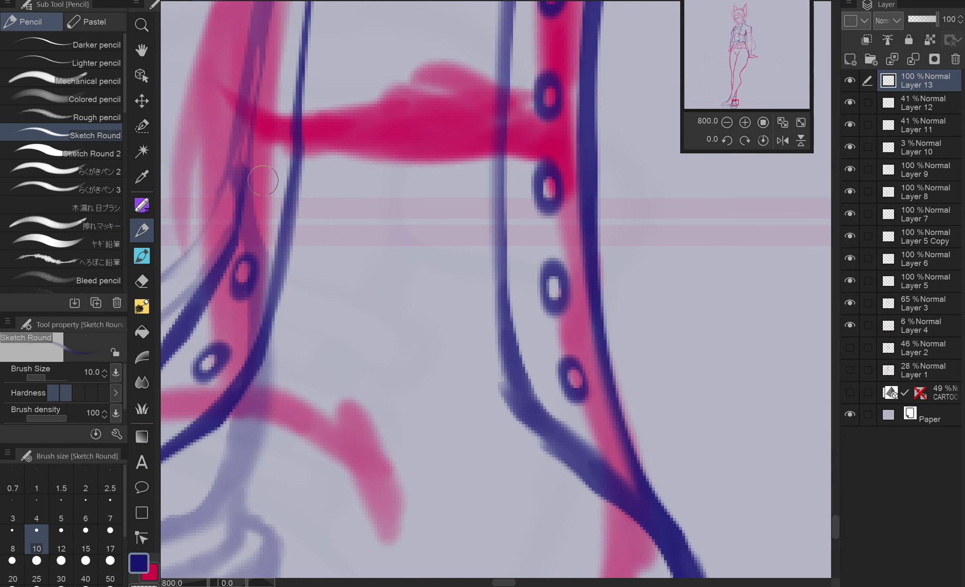
scroll(265, 183, up, 4)
drag(267, 228, 267, 254)
key(e)
key(p)
drag(281, 154, 285, 129)
key(e)
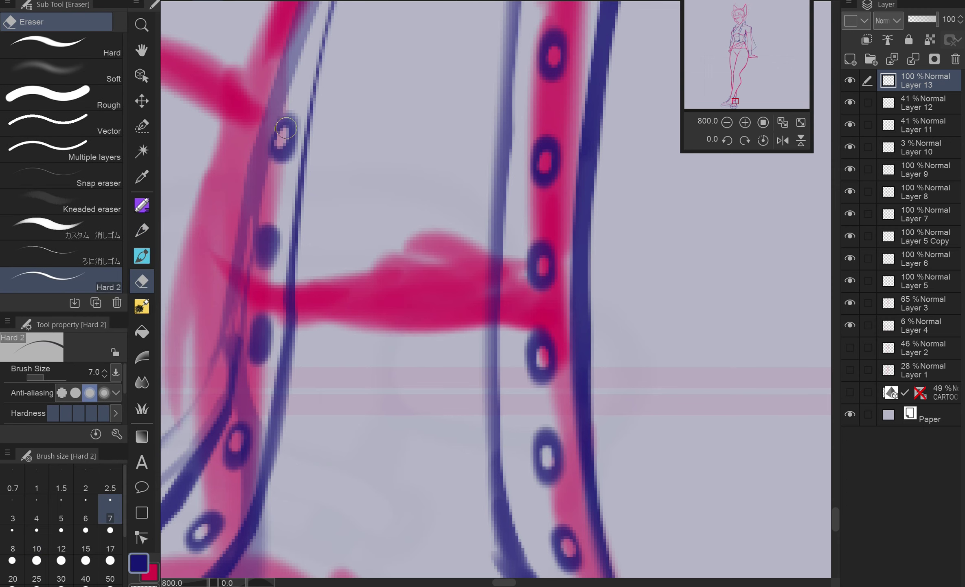
scroll(556, 317, down, 5)
key(p)
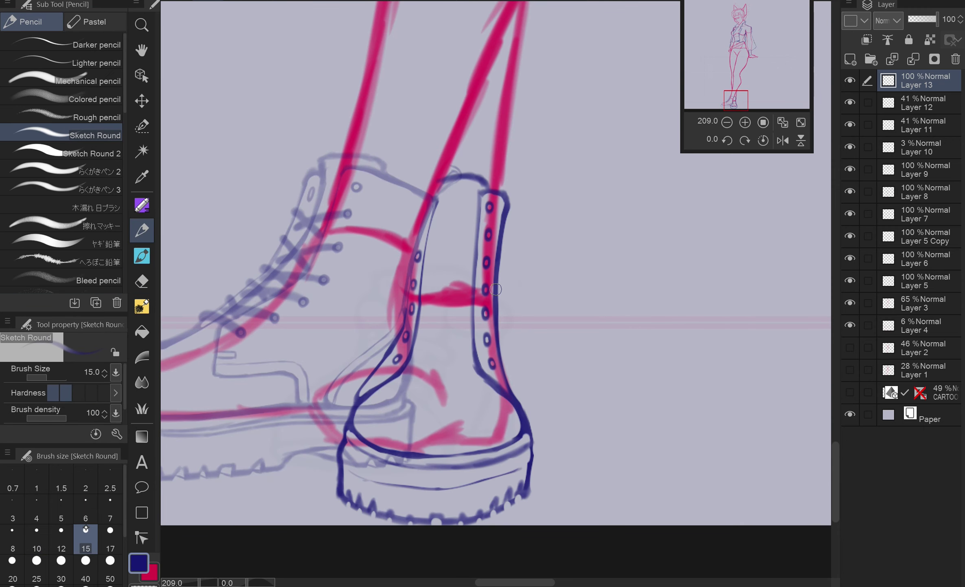
scroll(556, 316, up, 4)
drag(556, 317, 302, 304)
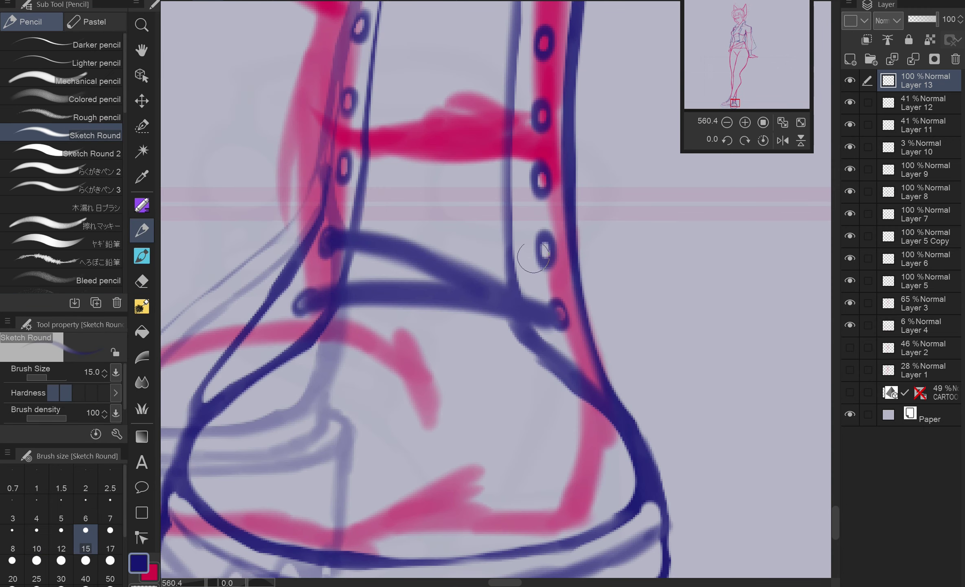
key(ctrl+z)
Create a new layer and draw the lowest criss-cross laces between the front boot's eyelets at size 12.
key(ctrl+shift+n)
mouse_move(562, 322)
mouse_down()
mouse_move(302, 303)
mouse_move(558, 320)
mouse_up()
key(ctrl+z)
key(bracketleft)
mouse_move(334, 236)
mouse_down()
mouse_move(309, 293)
mouse_move(523, 306)
mouse_up()
drag(300, 350, 407, 319)
key(e)
key(p)
mouse_move(304, 318)
mouse_down()
mouse_move(306, 344)
mouse_move(524, 293)
mouse_up()
drag(332, 290, 403, 316)
Continue the criss-cross laces up the front boot's shaft between the remaining eyelets.
drag(313, 204, 288, 274)
drag(495, 297, 308, 357)
drag(490, 244, 308, 305)
drag(309, 285, 297, 355)
drag(480, 236, 305, 295)
drag(481, 163, 322, 222)
drag(379, 192, 315, 224)
drag(326, 159, 448, 231)
drag(324, 238, 448, 309)
drag(271, 287, 450, 381)
drag(253, 448, 412, 379)
drag(367, 476, 456, 448)
scroll(411, 465, down, 5)
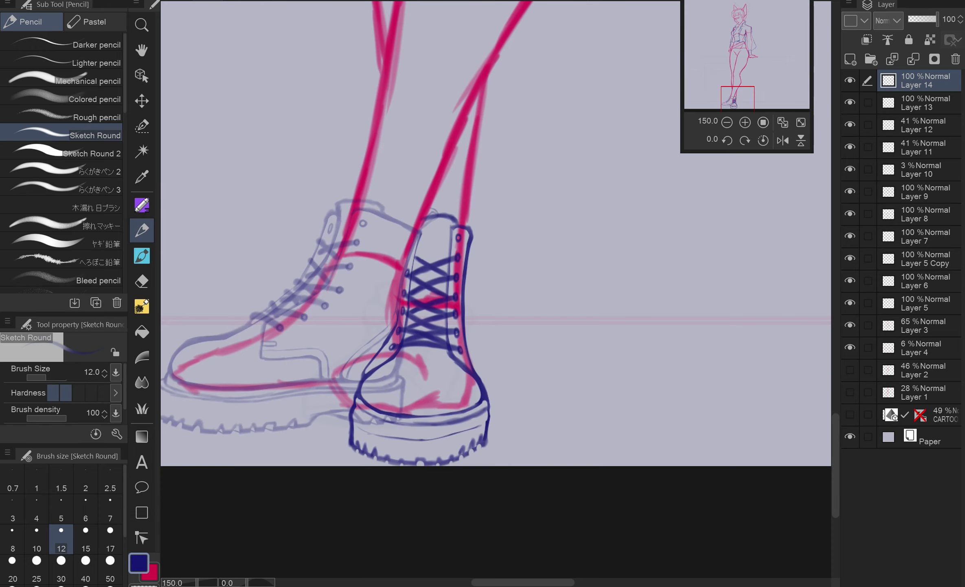
Set the opacity of Layer 12 and Layer 11 to 100%.
key(ctrl+0)
click(925, 125)
ctrl+click(925, 147)
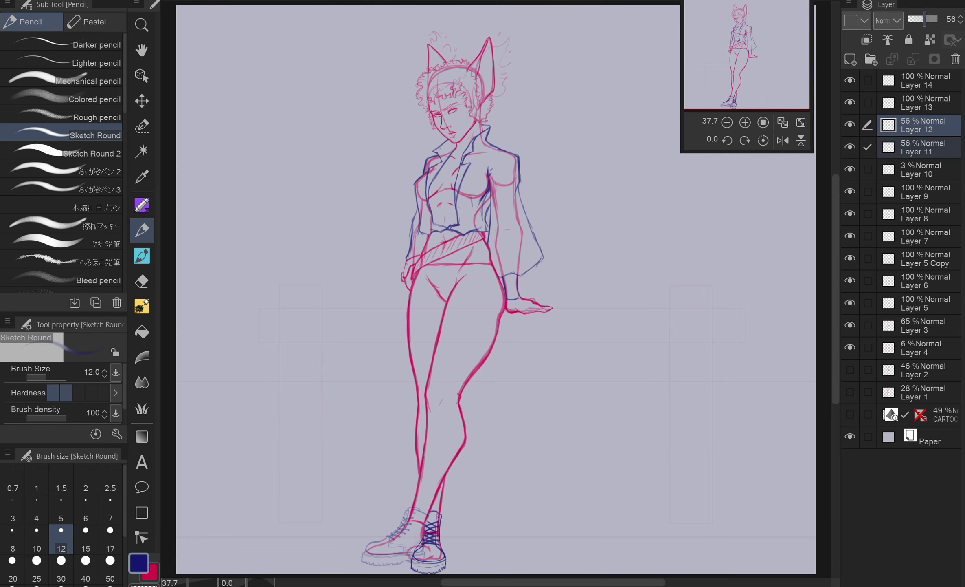
click(936, 19)
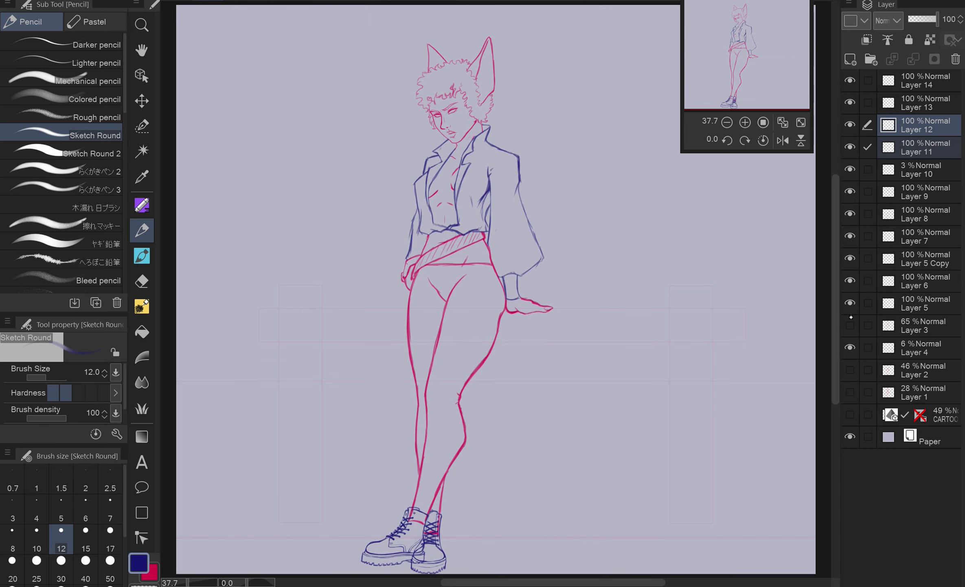
Hide Layer 3 and erase the leg lines inside both boots on Layer 8.
click(925, 213)
click(850, 325)
scroll(419, 563, up, 5)
key(e)
scroll(462, 500, up, 3)
mouse_move(340, 263)
mouse_down()
mouse_move(338, 281)
mouse_move(406, 342)
mouse_up()
mouse_move(415, 418)
mouse_down()
mouse_move(506, 363)
mouse_move(507, 295)
mouse_up()
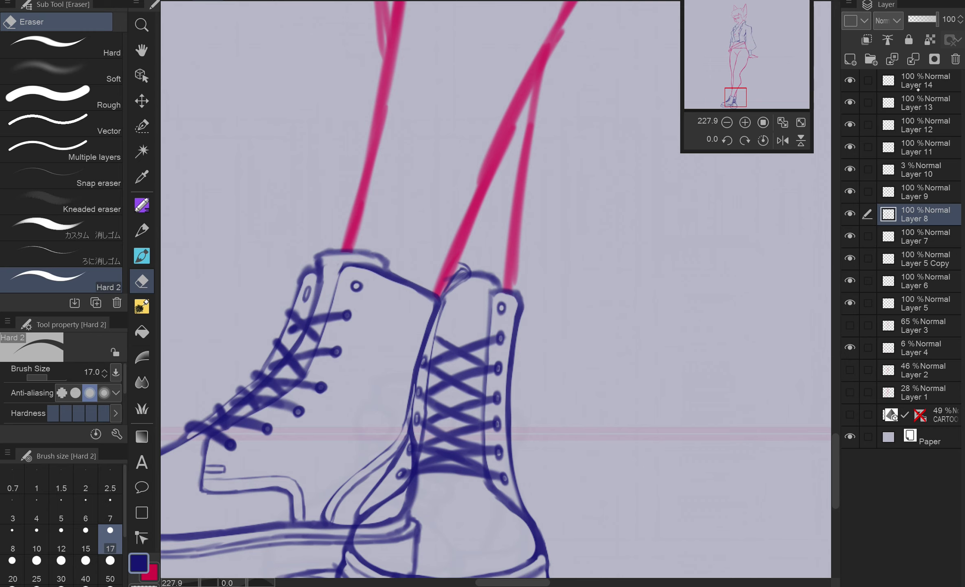
Thin the top edges of both boot tongues and erase the rear boot's lines overlapped by the front boot.
ctrl+shift+click(462, 274)
ctrl+shift+click(374, 261)
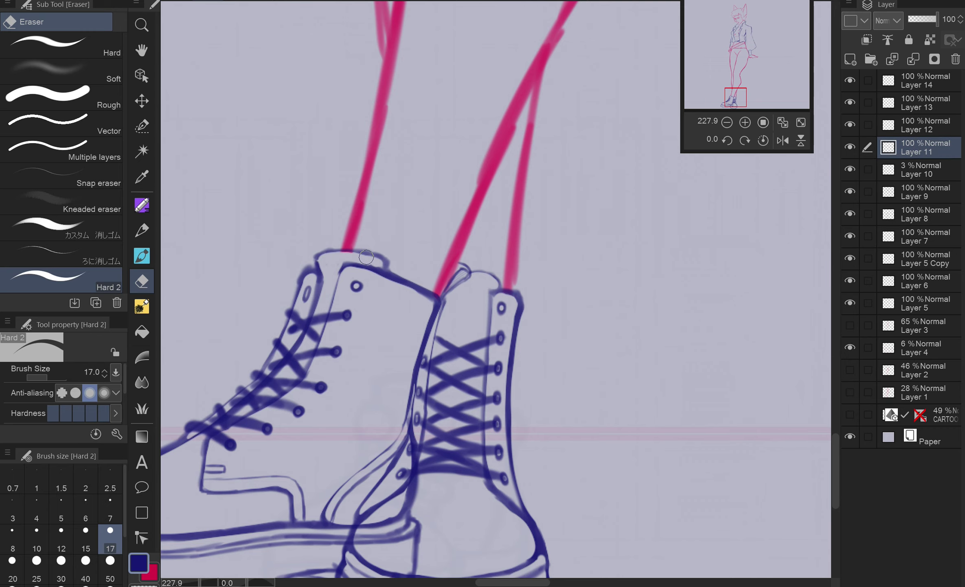
scroll(437, 261, down, 4)
mouse_move(388, 343)
mouse_down()
mouse_move(373, 407)
mouse_move(498, 313)
mouse_up()
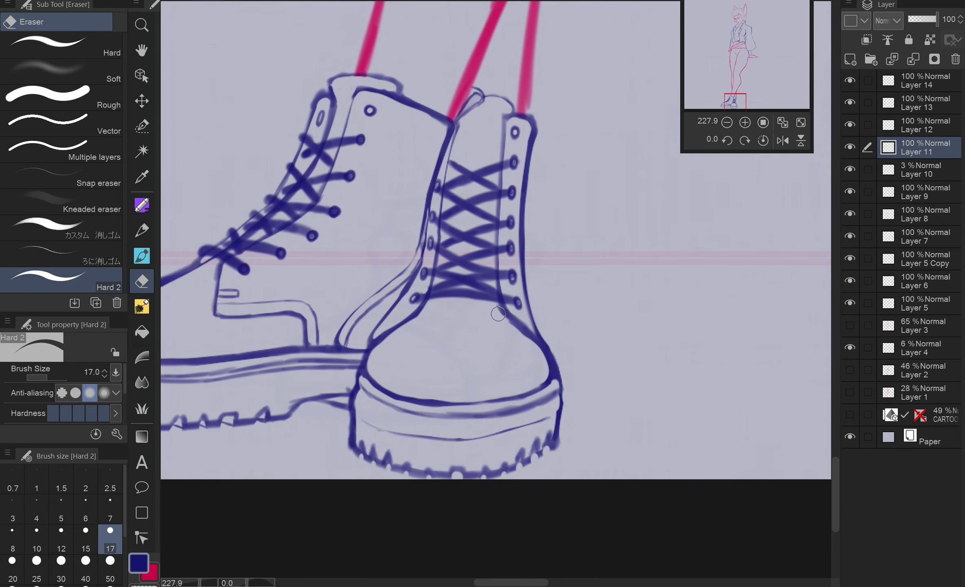
key(ctrl+alt+0)
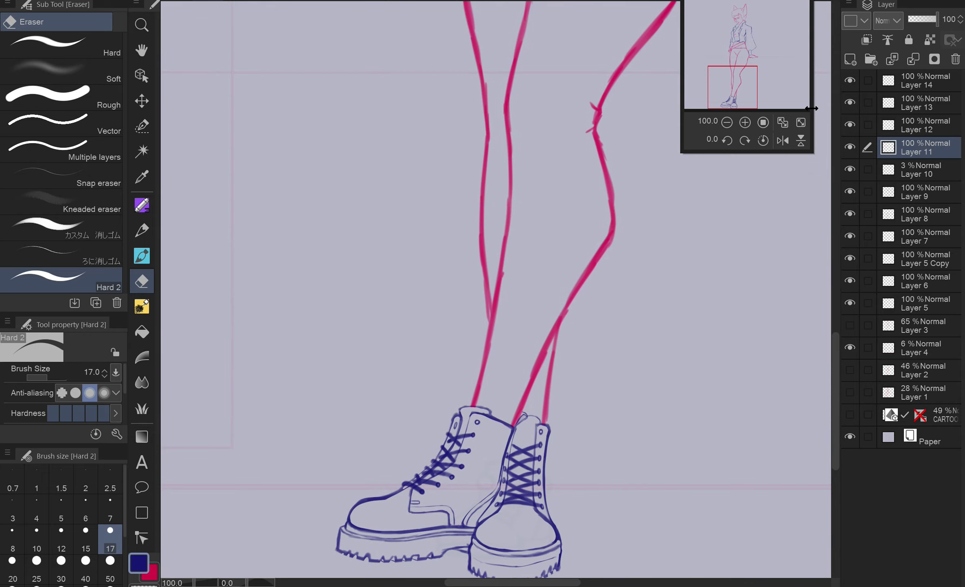
click(800, 119)
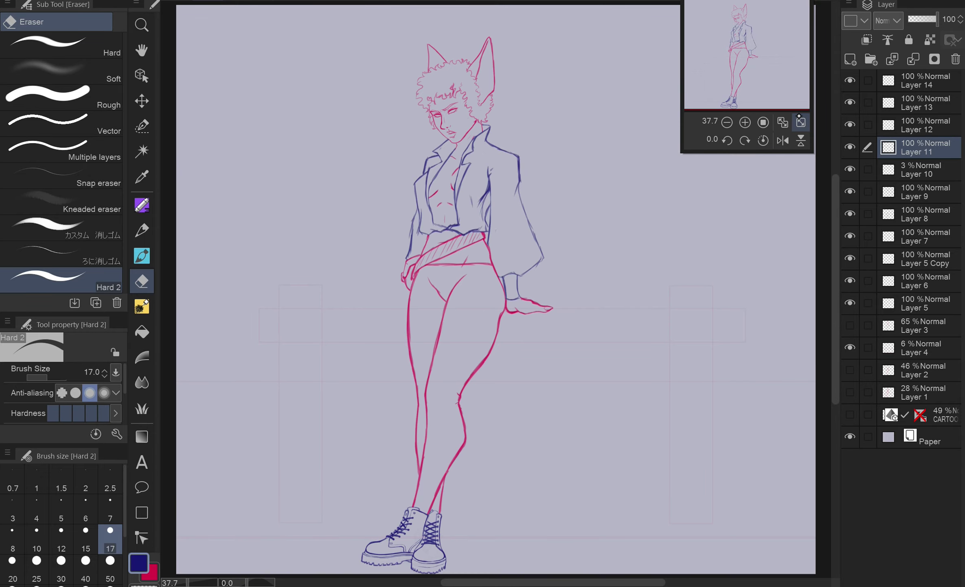
Show Layer 2 and draw an outstretched crimson hand beside the thigh below the belt on Layer 5 at size 12.
click(850, 369)
click(920, 303)
key(p)
scroll(411, 237, up, 10)
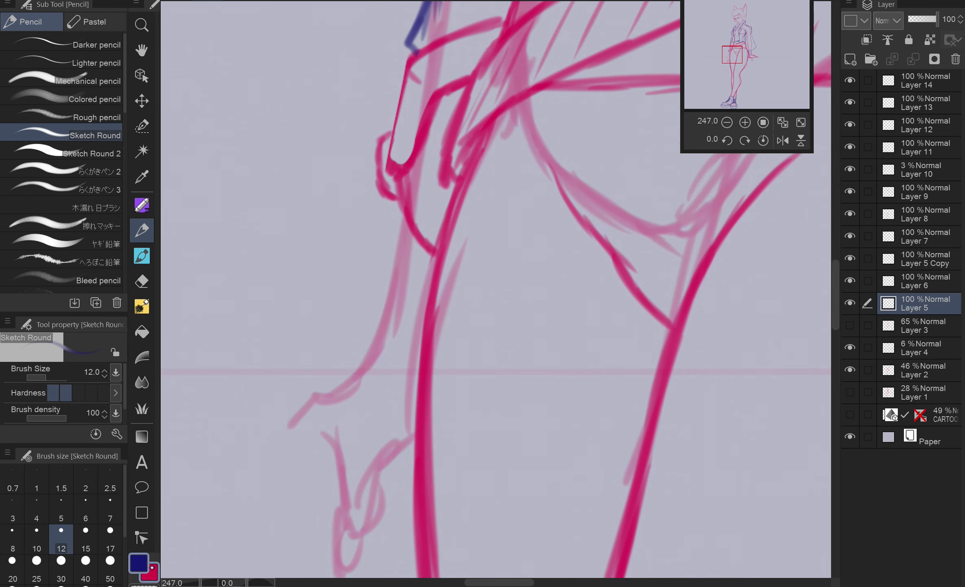
key(x)
drag(408, 225, 381, 329)
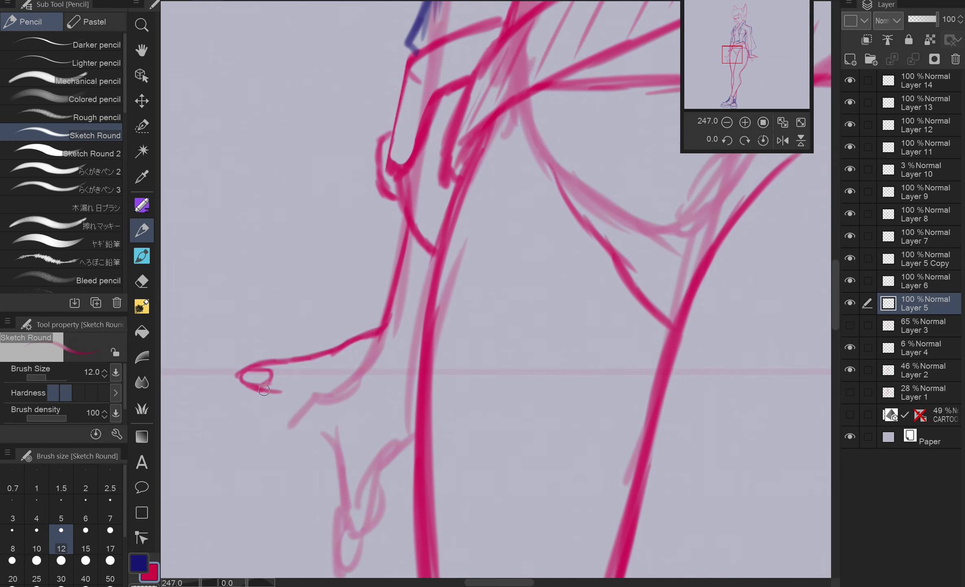
drag(250, 385, 412, 389)
mouse_move(273, 373)
mouse_down()
mouse_move(256, 381)
mouse_move(247, 369)
mouse_up()
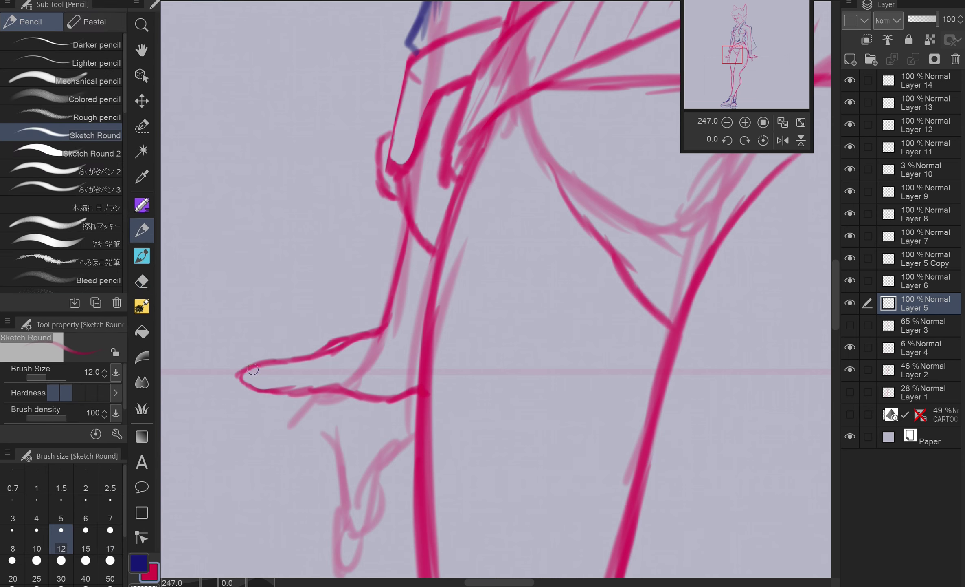
scroll(310, 294, down, 5)
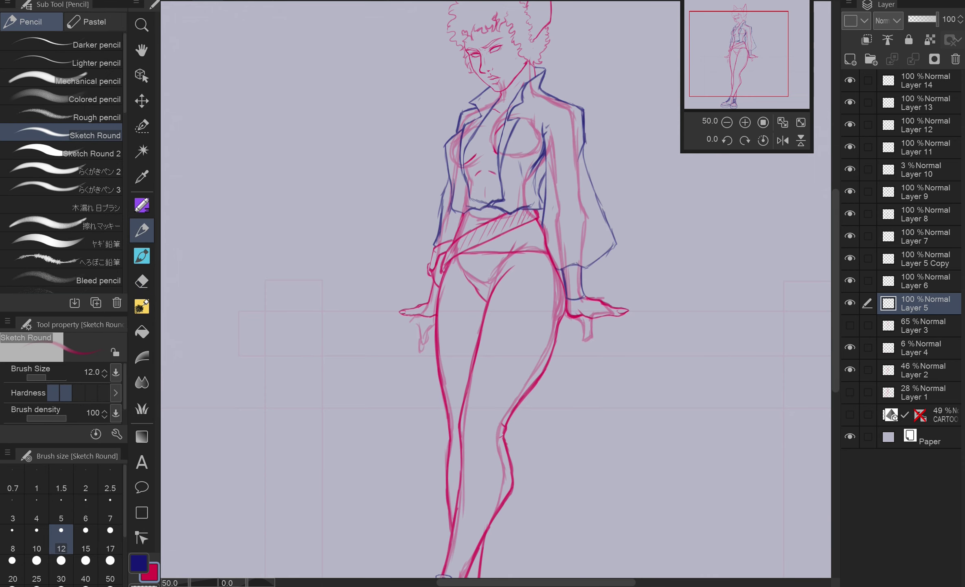
Draw the blue sleeve cuff around the wrist of the new hand on Layer 9.
scroll(477, 264, up, 4)
key(e)
click(925, 191)
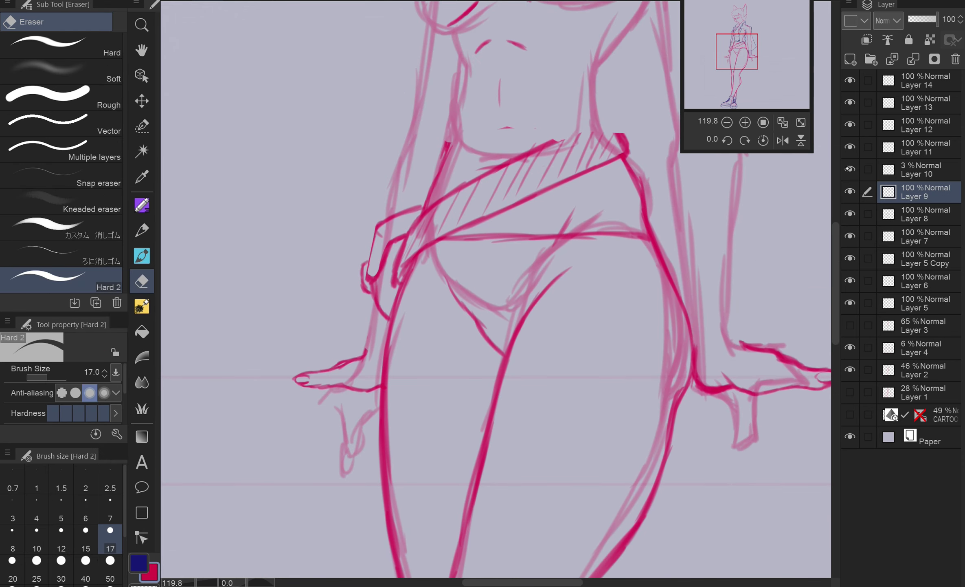
scroll(367, 285, up, 3)
key(p)
mouse_move(354, 265)
mouse_down()
mouse_move(331, 391)
mouse_move(374, 406)
mouse_up()
key(e)
scroll(361, 252, down, 4)
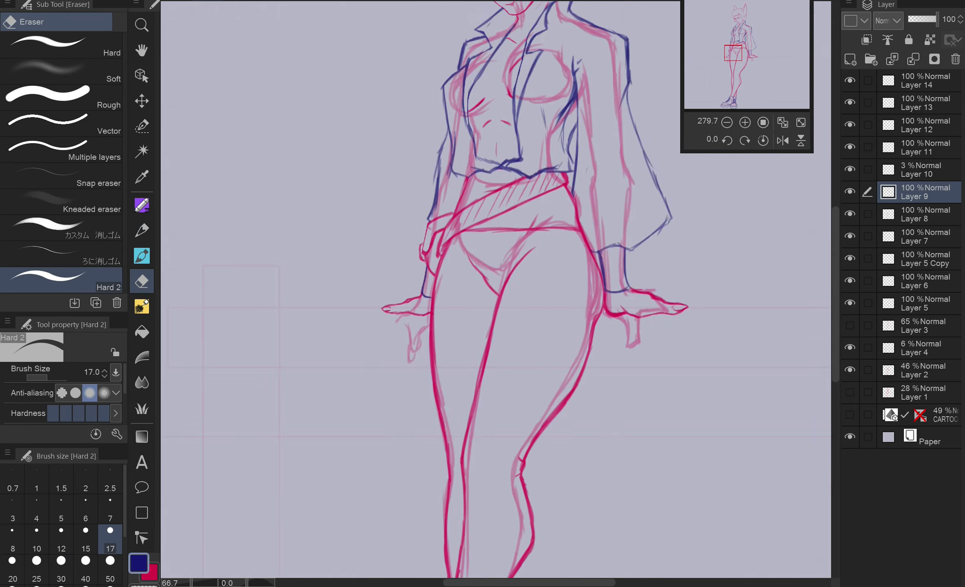
Draw the sleeve's loose lower end down to the new cuff and hide Layer 2.
scroll(318, 261, up, 3)
key(p)
scroll(274, 269, up, 1)
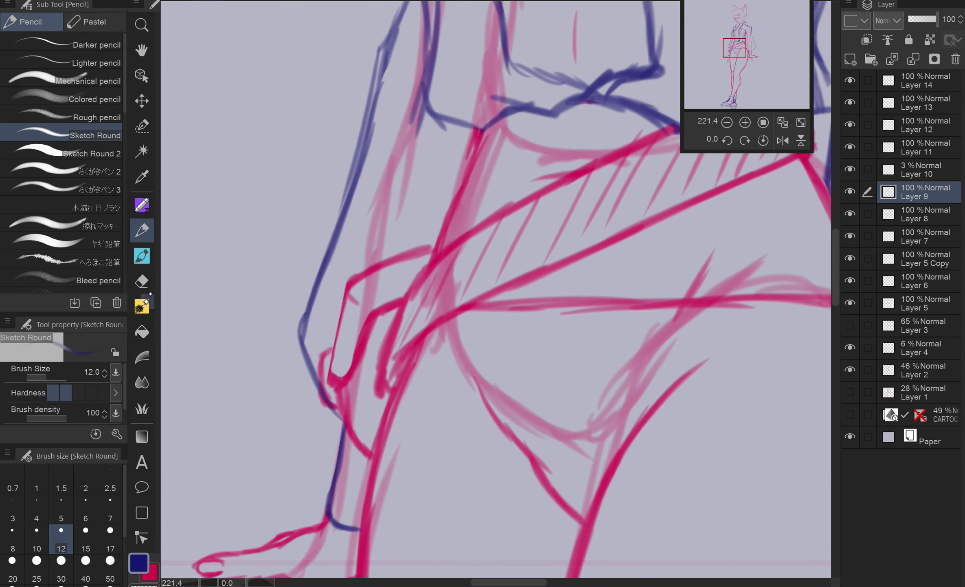
key(e)
scroll(274, 269, down, 4)
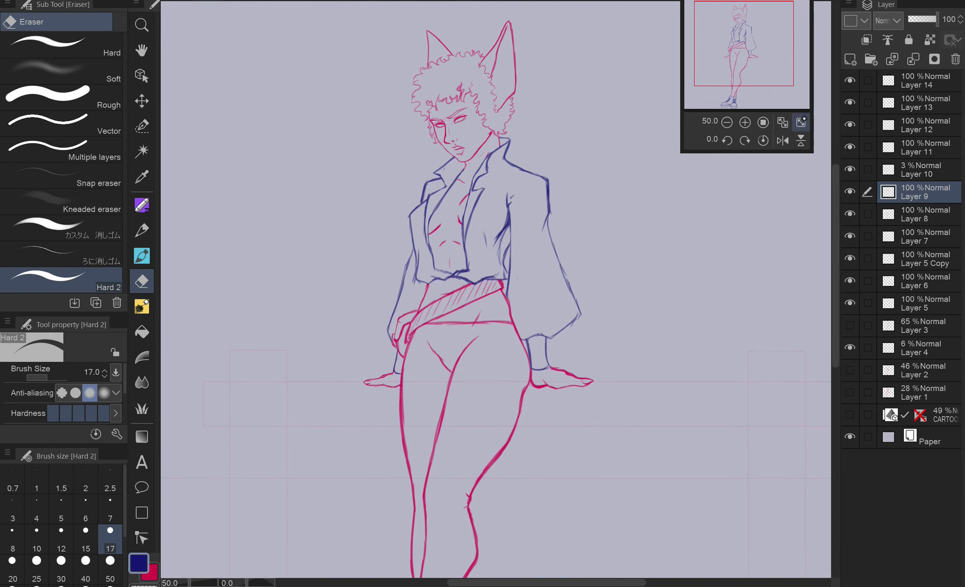
scroll(423, 122, down, 1)
Lower Layer 5 Copy to 45% opacity and add a new layer above it.
click(920, 258)
drag(934, 18, 921, 19)
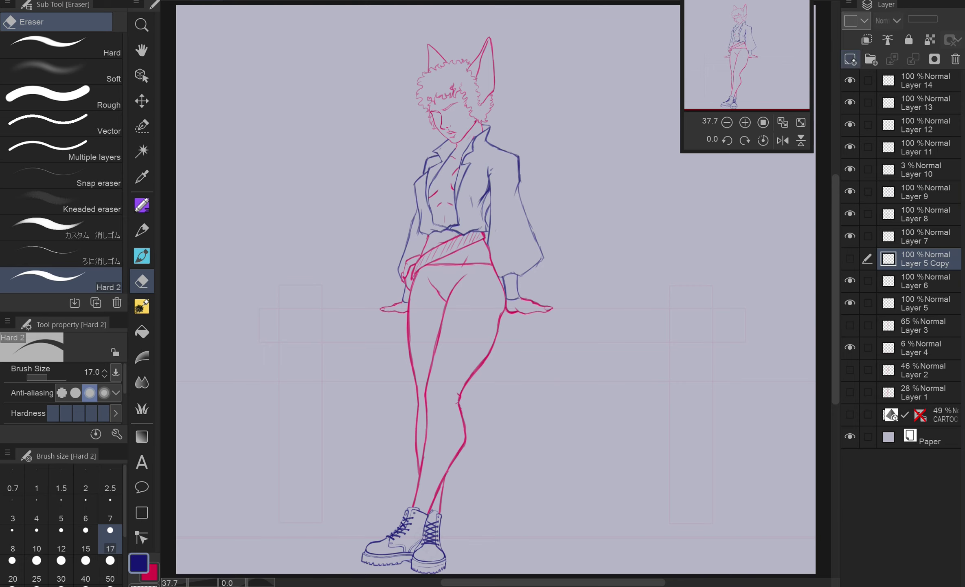
click(850, 59)
key(p)
scroll(448, 116, up, 10)
key(h)
mouse_move(450, 252)
mouse_down()
mouse_move(519, 214)
mouse_move(564, 244)
mouse_move(457, 263)
mouse_move(532, 257)
mouse_up()
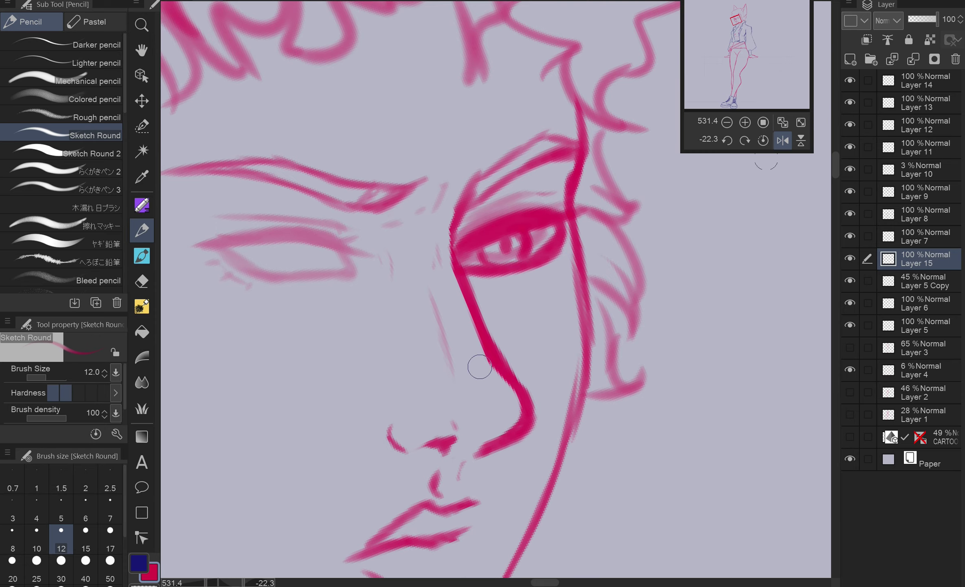
key(h)
key(ctrl+z)
click(110, 524)
scroll(448, 265, up, 3)
mouse_move(411, 275)
mouse_down()
mouse_move(395, 272)
mouse_move(446, 276)
mouse_move(570, 245)
mouse_up()
key(ctrl+z)
Trace the near eye's thick upper lid, lower lid and inner corner on Layer 15 at size 6.
scroll(468, 265, up, 2)
key(bracketleft)
scroll(496, 289, up, 1)
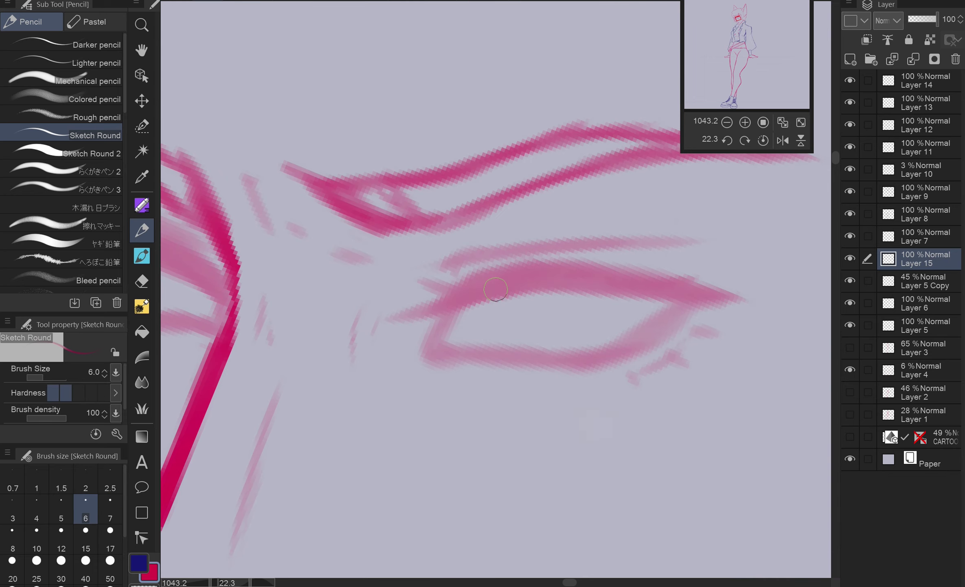
scroll(495, 290, down, 4)
scroll(469, 285, up, 2)
mouse_move(446, 347)
mouse_down()
mouse_move(448, 324)
mouse_move(520, 267)
mouse_move(589, 249)
mouse_move(481, 337)
mouse_move(596, 244)
mouse_move(474, 293)
mouse_up()
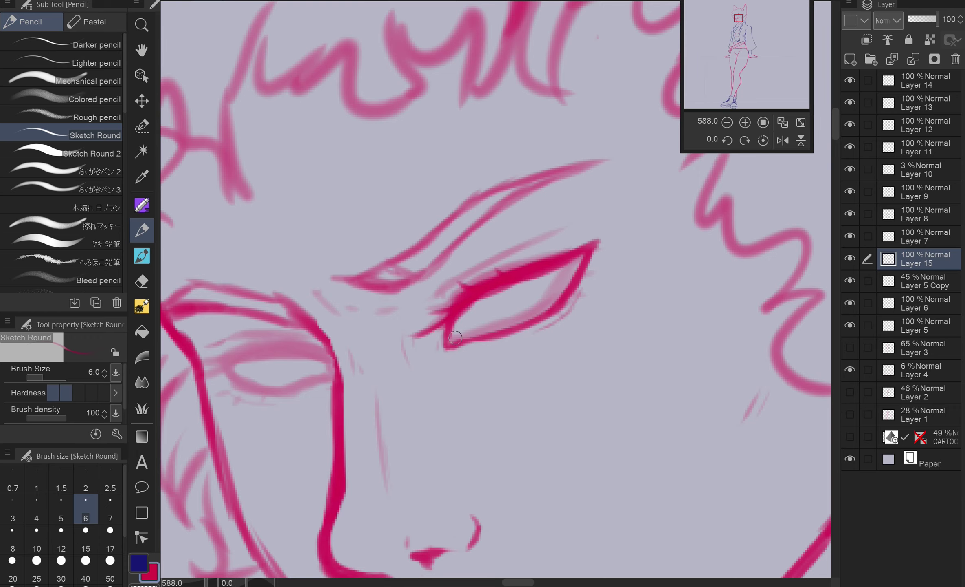
scroll(469, 342, up, 1)
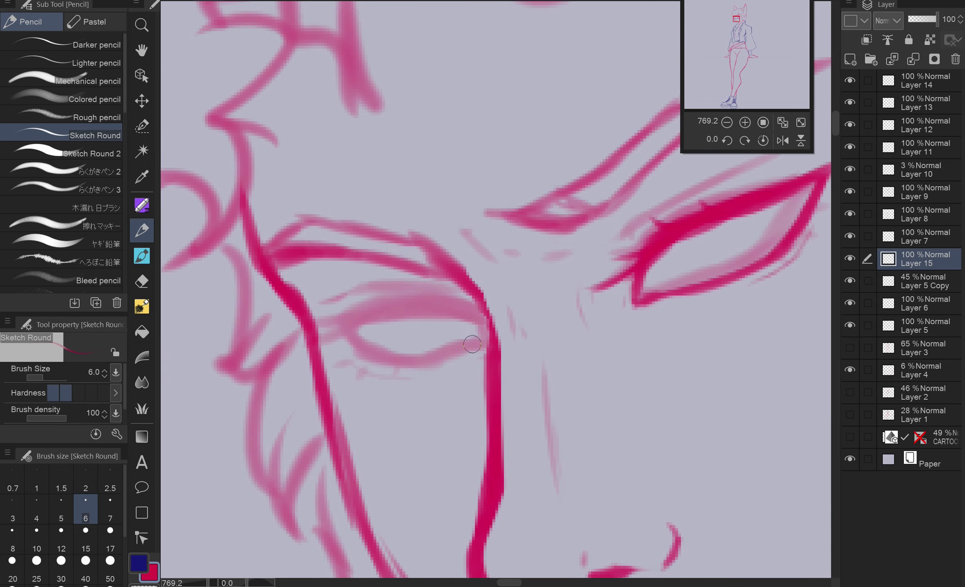
Trace the far eye's upper and lower lids and add its crease line and small outer lashes.
drag(484, 357, 387, 362)
mouse_move(491, 349)
mouse_down()
mouse_move(332, 332)
mouse_move(485, 321)
mouse_move(367, 318)
mouse_up()
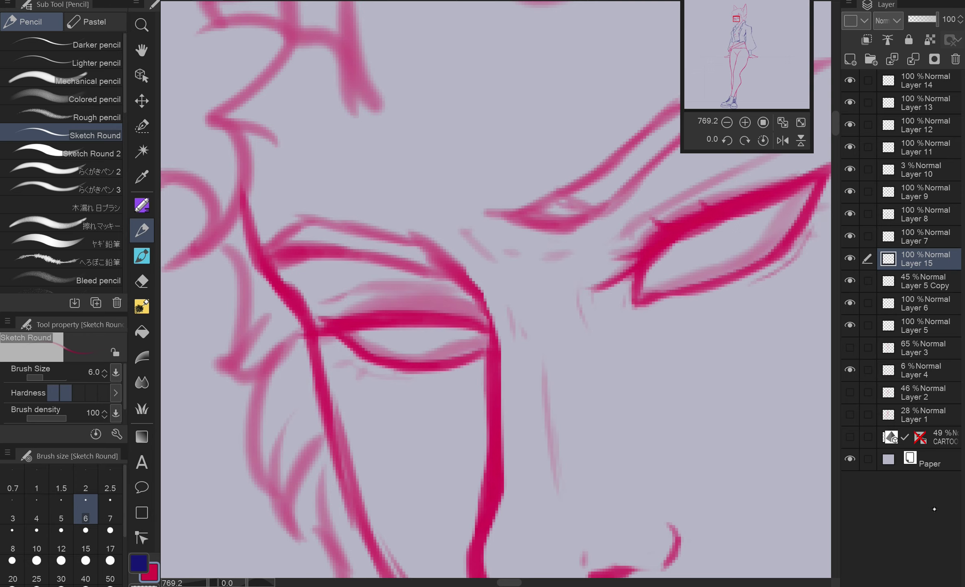
scroll(492, 292, down, 5)
scroll(469, 293, up, 6)
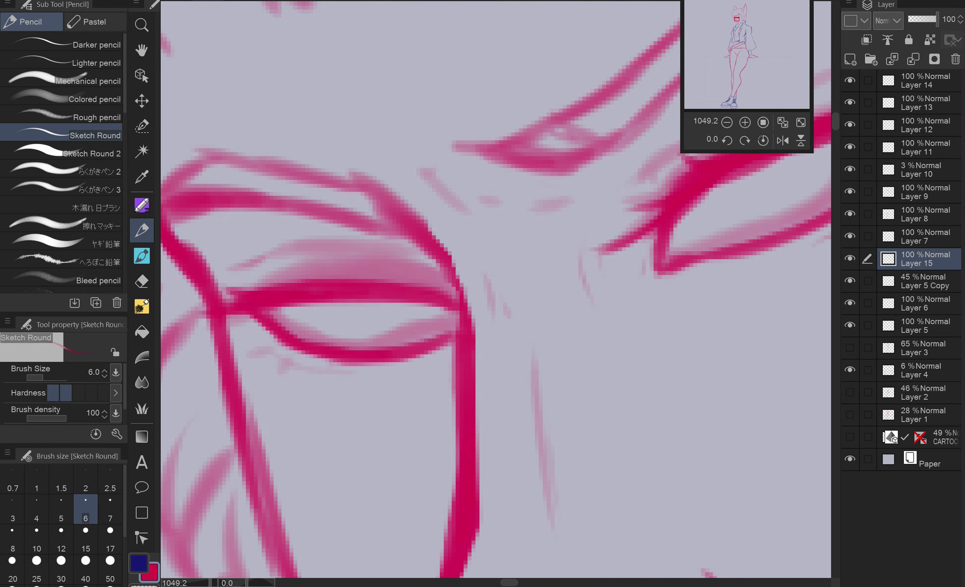
drag(416, 263, 261, 266)
drag(304, 228, 327, 237)
key(e)
key(p)
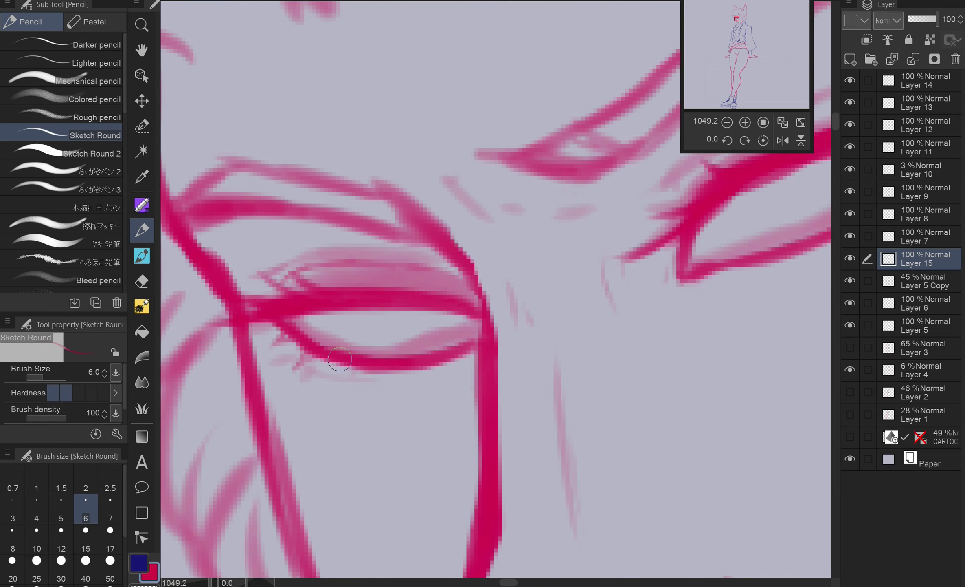
Trace the far eye's small lower lashes around its outer corner and along the lower lid on Layer 15.
scroll(340, 358, down, 4)
scroll(615, 255, up, 4)
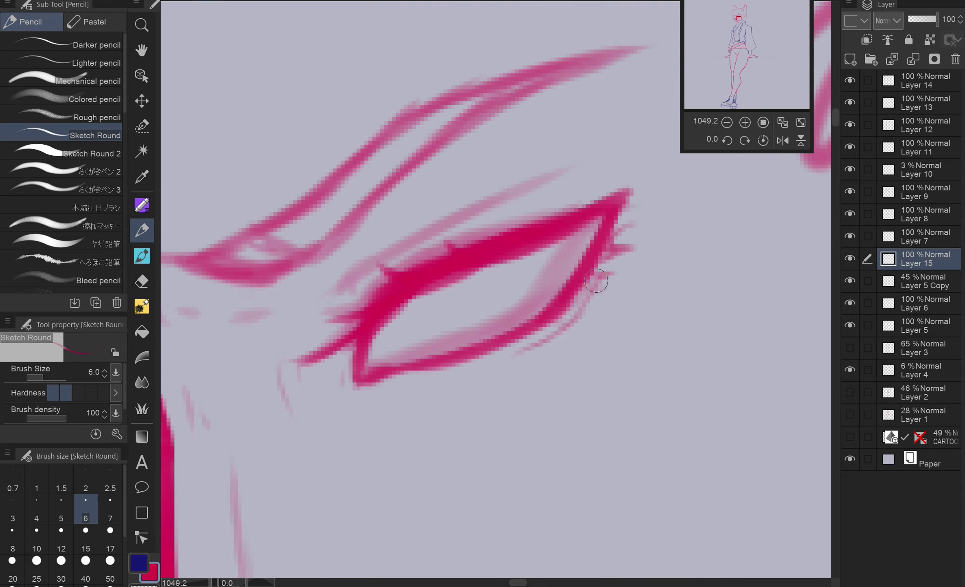
drag(597, 280, 574, 317)
drag(541, 330, 514, 343)
scroll(611, 338, down, 3)
scroll(483, 358, up, 3)
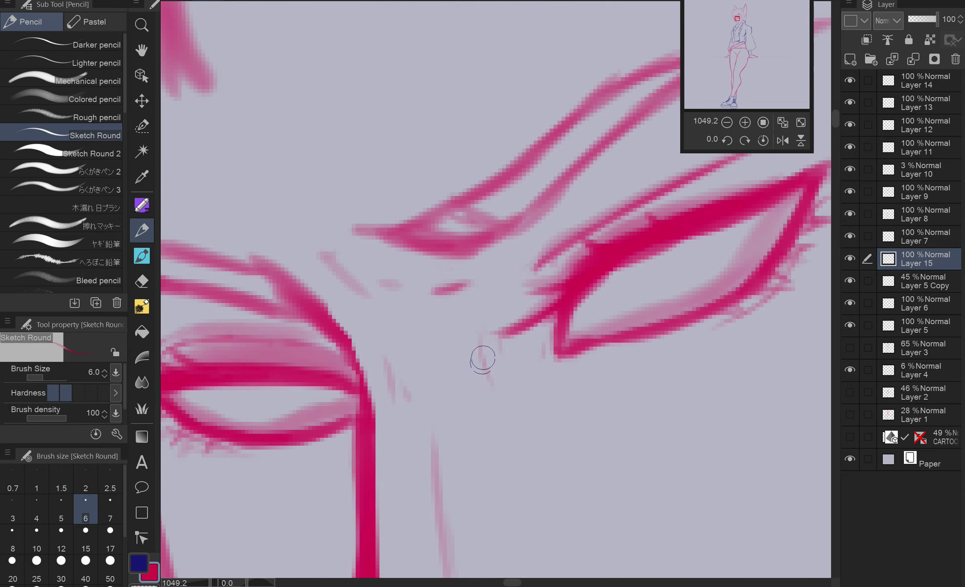
Retrace the frown creases between the brows and the short marks beside the nose bridge, then hide Layer 5 Copy.
drag(385, 360, 388, 379)
drag(324, 254, 373, 296)
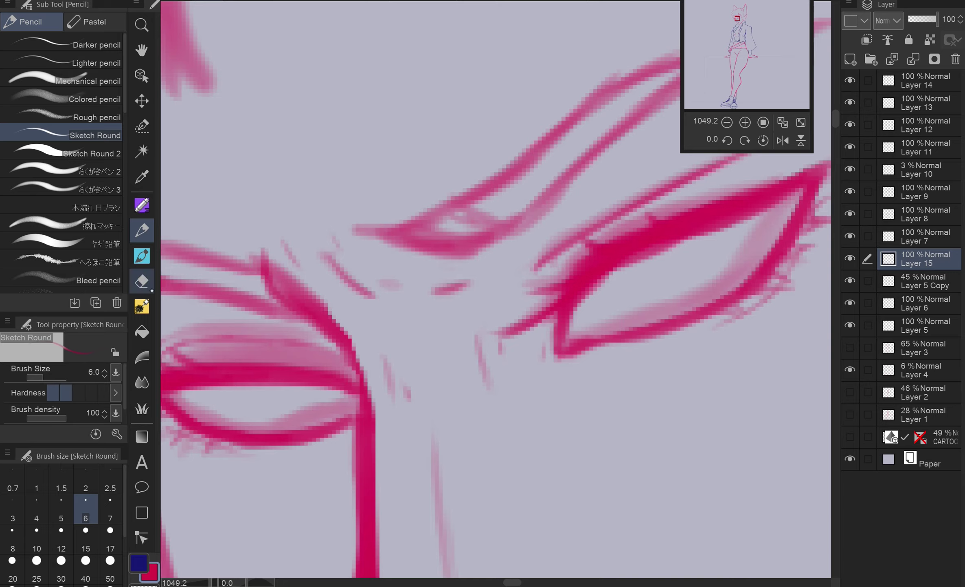
scroll(359, 155, down, 5)
scroll(359, 156, down, 3)
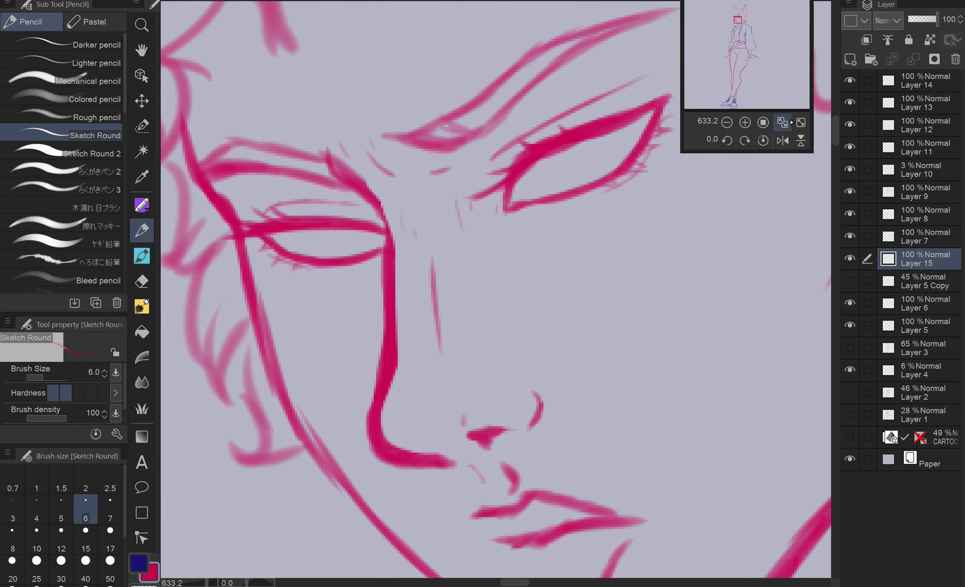
Draw the irises and pupils of both eyes on a new layer above Layer 15.
click(783, 122)
scroll(469, 204, up, 5)
key(ctrl+shift+n)
scroll(314, 260, up, 2)
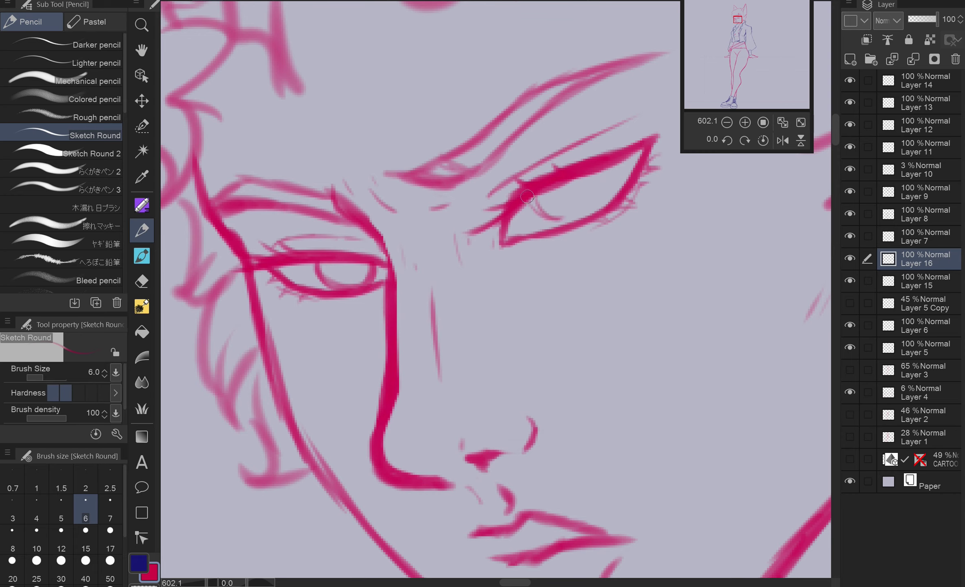
scroll(527, 196, down, 5)
scroll(468, 198, up, 3)
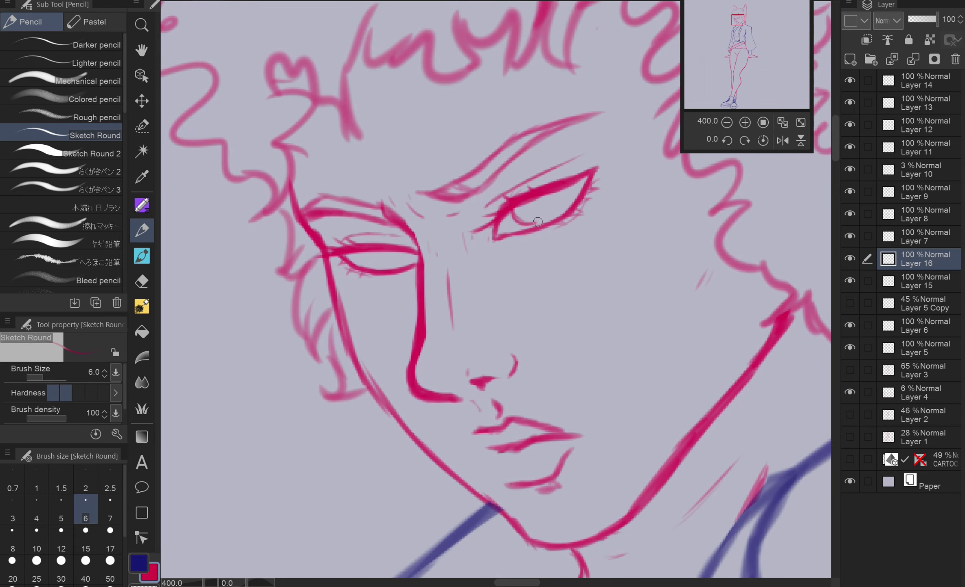
scroll(542, 204, down, 5)
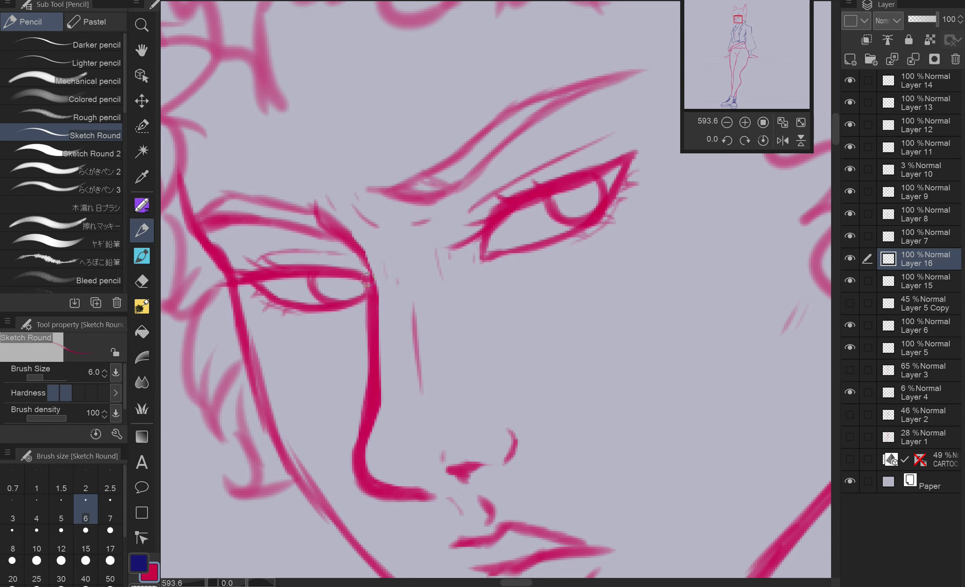
scroll(576, 206, down, 10)
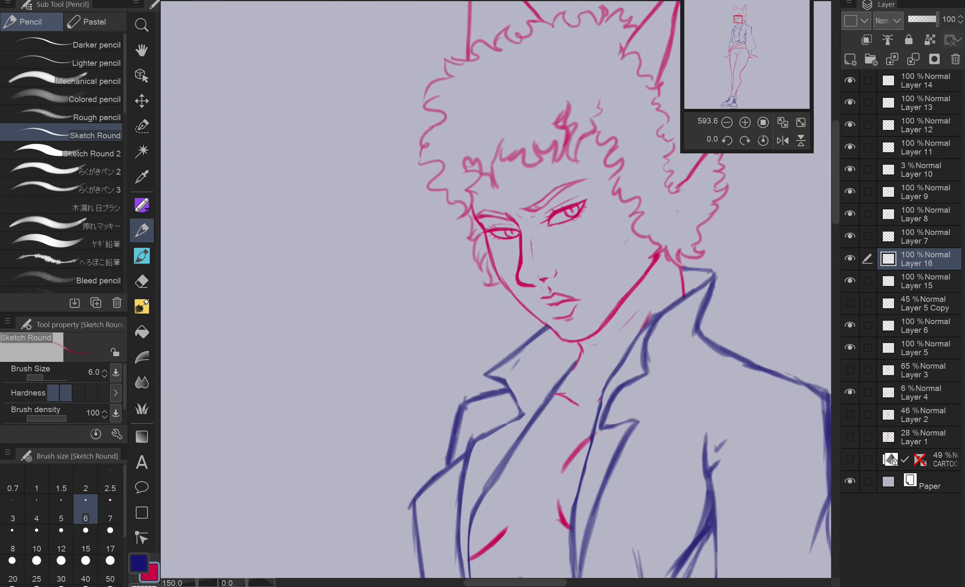
scroll(554, 188, up, 6)
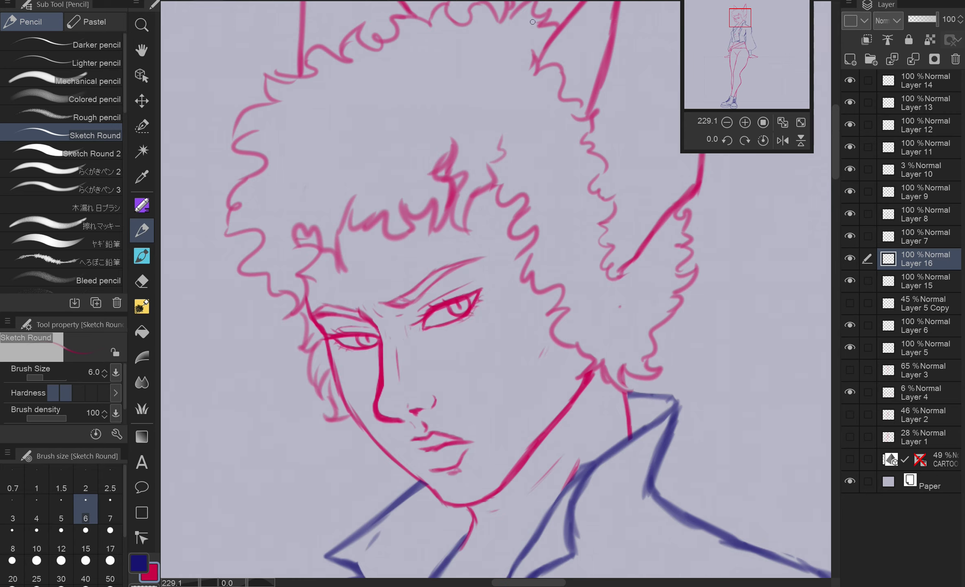
key(ctrl+t)
key(Return)
scroll(515, 305, down, 5)
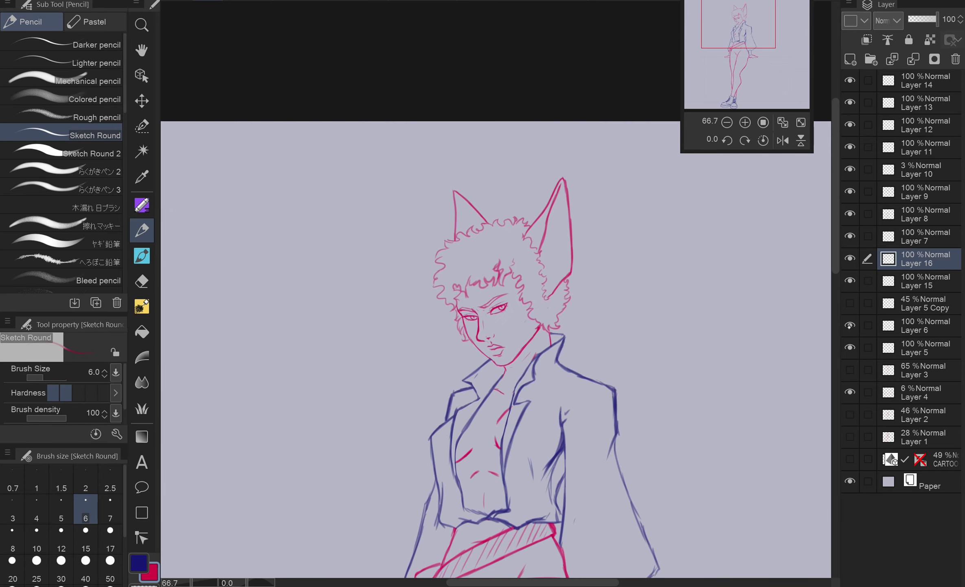
On Layer 5, add a small mark at the near corner of the mouth and erase the jawline's upper part below the ear.
scroll(493, 353, up, 10)
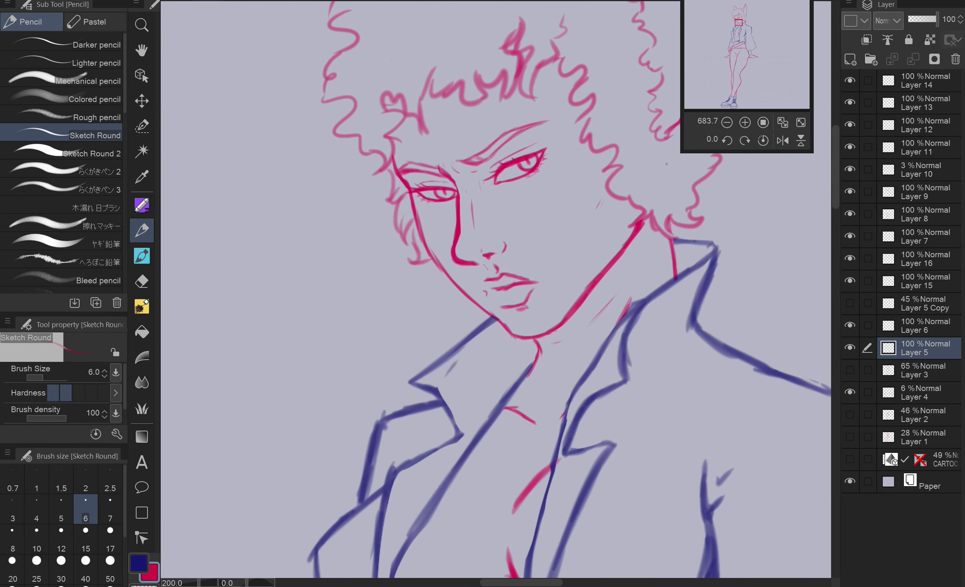
scroll(434, 302, down, 3)
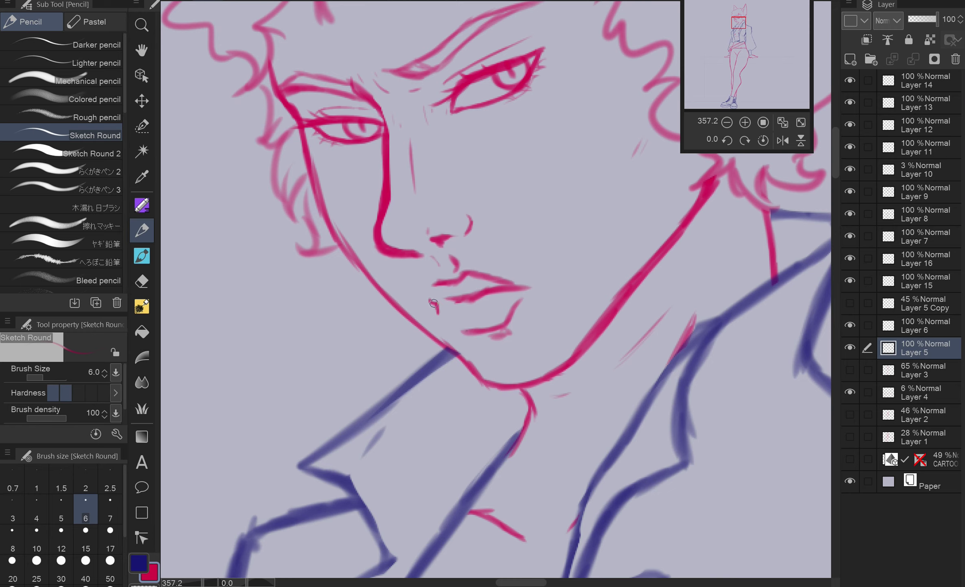
scroll(431, 301, down, 4)
scroll(444, 190, up, 4)
key(e)
mouse_move(444, 190)
mouse_down()
mouse_move(461, 209)
mouse_move(401, 215)
mouse_up()
key(p)
key(e)
drag(337, 310, 380, 290)
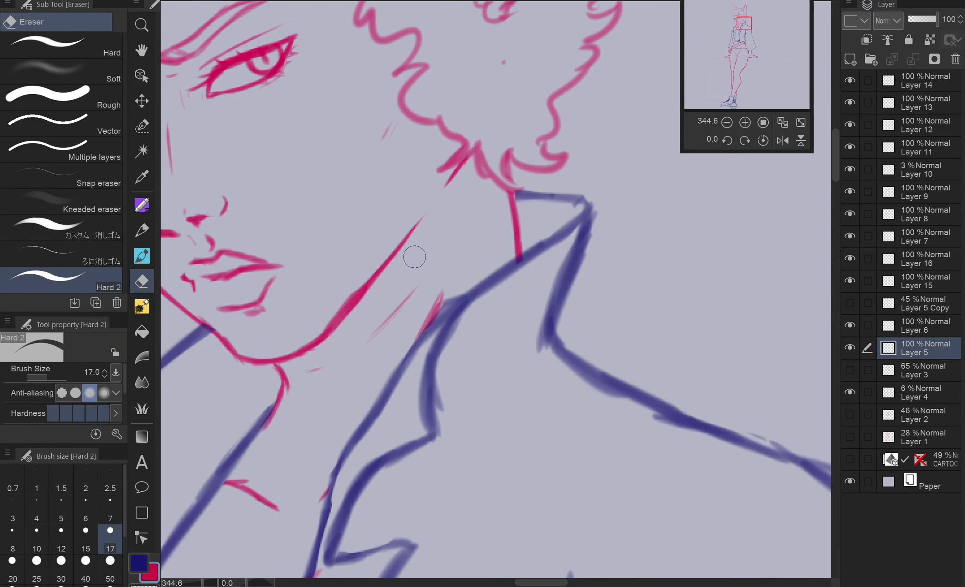
Select Layers 9 and 11 to 14 holding the blue jacket and boot lines and lock their transparent pixels.
scroll(433, 250, down, 8)
click(924, 80)
click(850, 103)
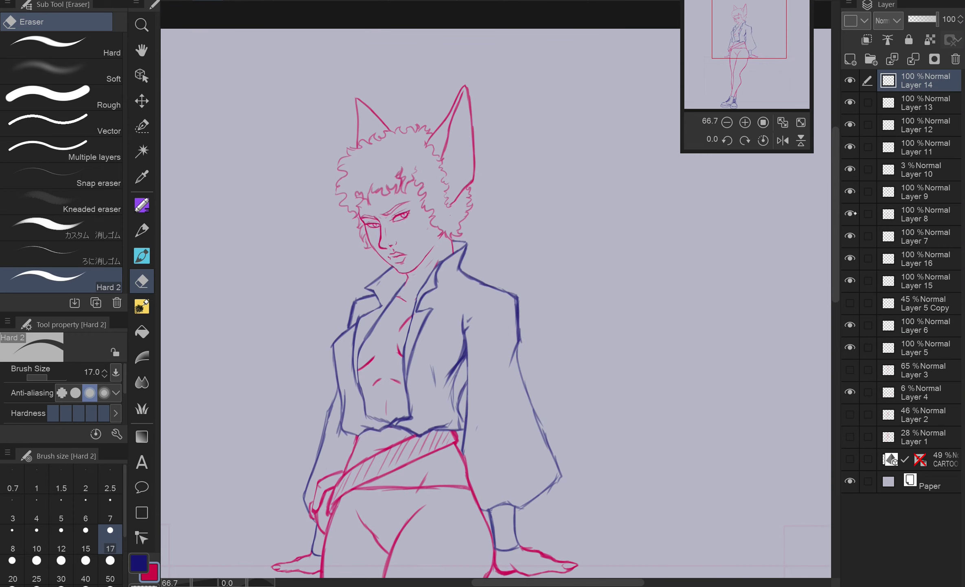
scroll(394, 273, up, 10)
key(p)
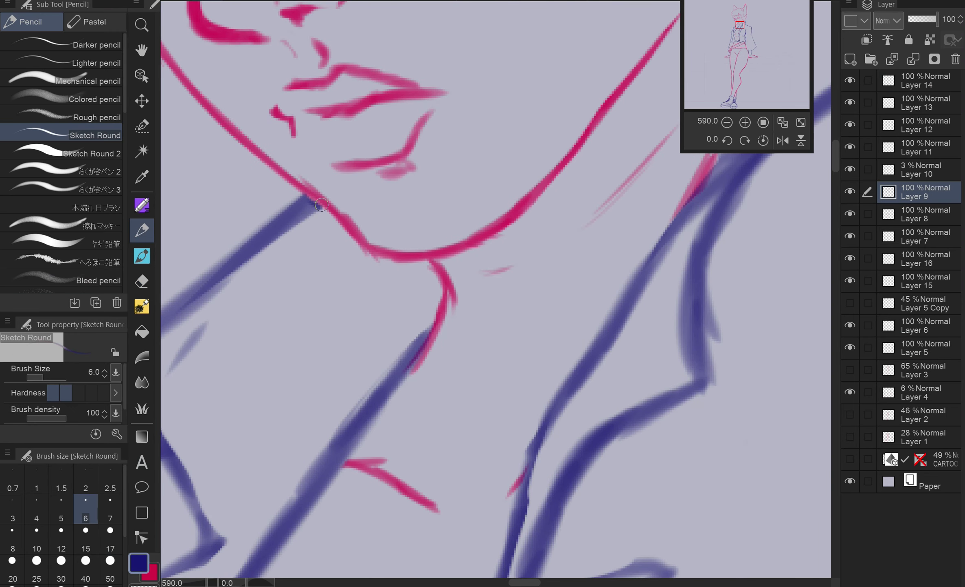
key(ctrl+0)
click(930, 40)
drag(868, 147, 868, 81)
Recolor the blue jacket and boot lines crimson using the ML-pen at size 2000 on the locked layers.
key(p)
click(61, 175)
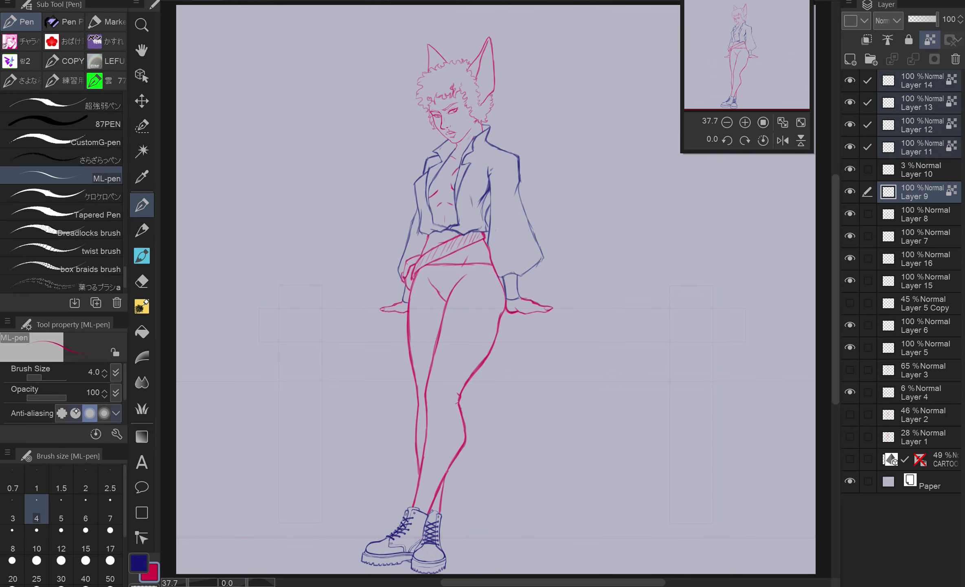
drag(468, 183, 511, 280)
click(921, 148)
mouse_move(407, 538)
mouse_down()
mouse_move(453, 526)
mouse_move(430, 551)
mouse_up()
click(920, 103)
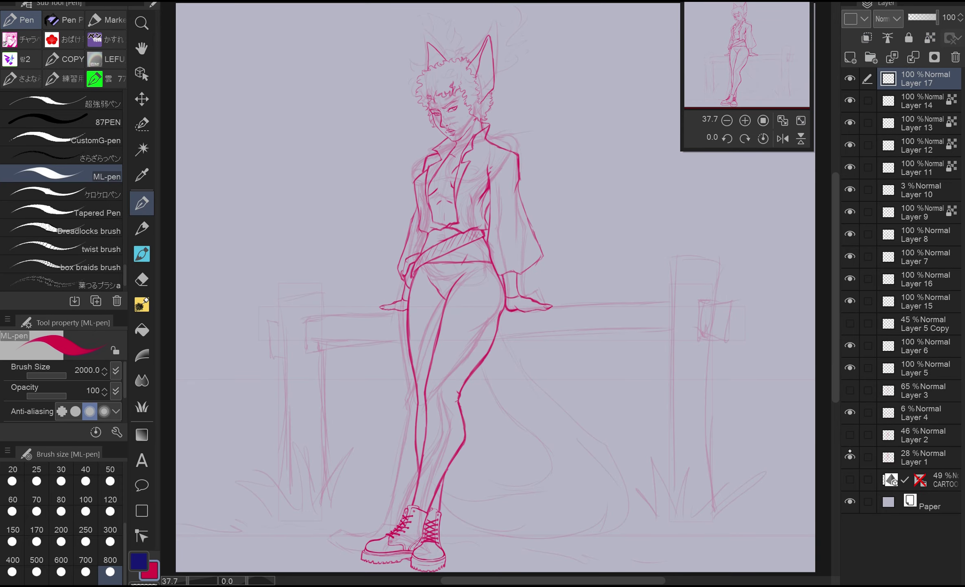
Sketch the bushy tail's outer curve, rounded tip and lower edge on a new top layer with Sketch Round at size 17.
scroll(496, 285, up, 3)
key(p)
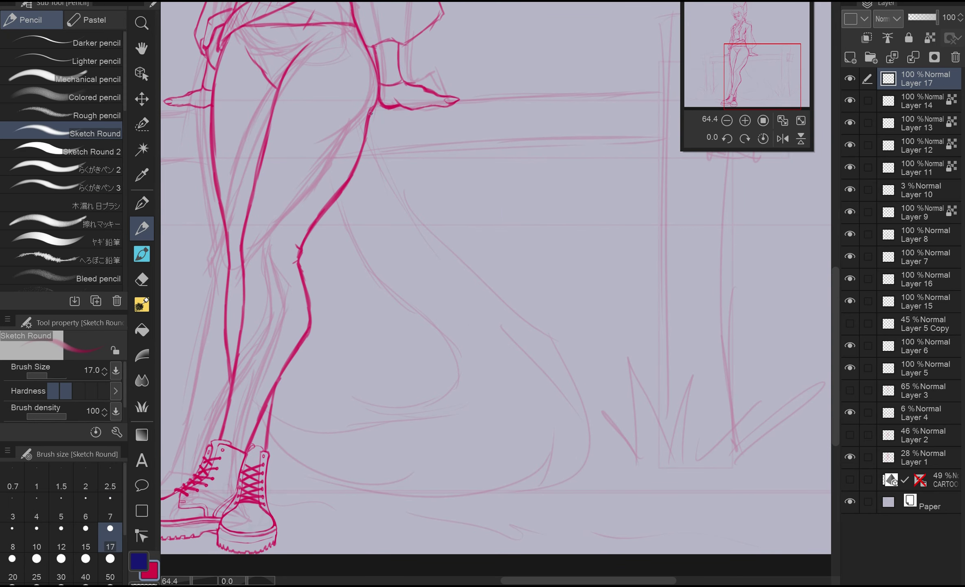
drag(444, 249, 569, 469)
scroll(530, 407, up, 2)
drag(572, 391, 487, 480)
drag(568, 326, 562, 416)
drag(578, 326, 458, 501)
drag(611, 285, 570, 407)
drag(632, 338, 583, 447)
drag(599, 387, 473, 539)
key(ctrl+@)
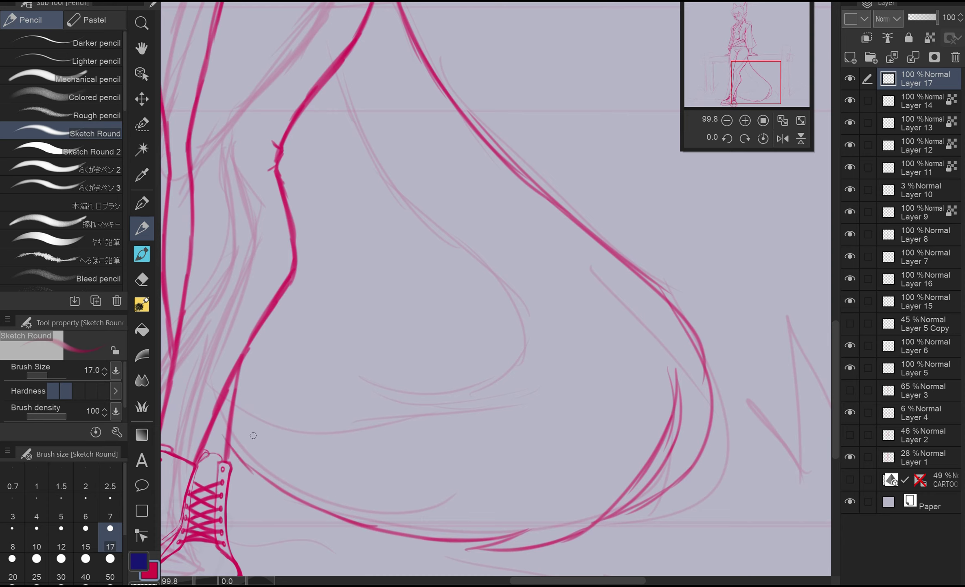
Draw the tail's inner curve and inner lower edge, and erase the stray lines where it meets the thigh.
mouse_move(358, 114)
mouse_down()
mouse_move(374, 165)
mouse_move(533, 367)
mouse_move(444, 469)
mouse_up()
drag(517, 420, 361, 502)
scroll(366, 489, down, 4)
scroll(463, 253, up, 3)
drag(409, 147, 530, 359)
key(e)
drag(387, 124, 424, 210)
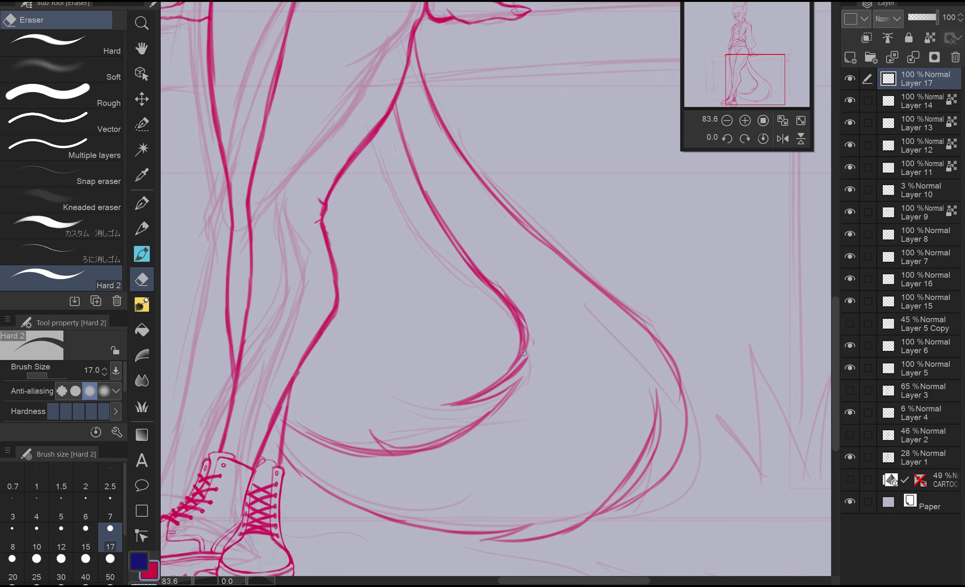
Hide Layer 1 and group Layers 5 to 17, except Layer 5 Copy, into a collapsed folder.
scroll(534, 335, down, 4)
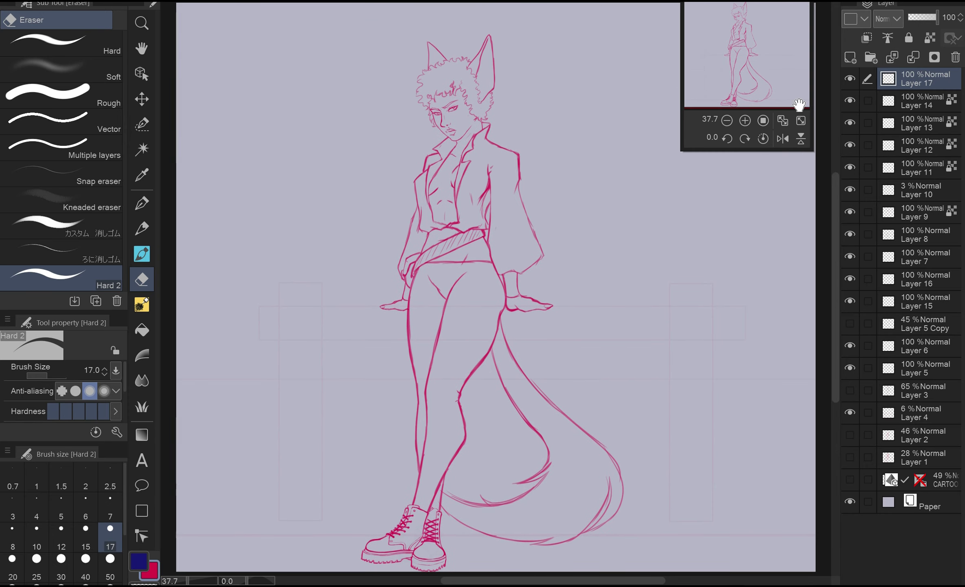
drag(868, 101, 868, 323)
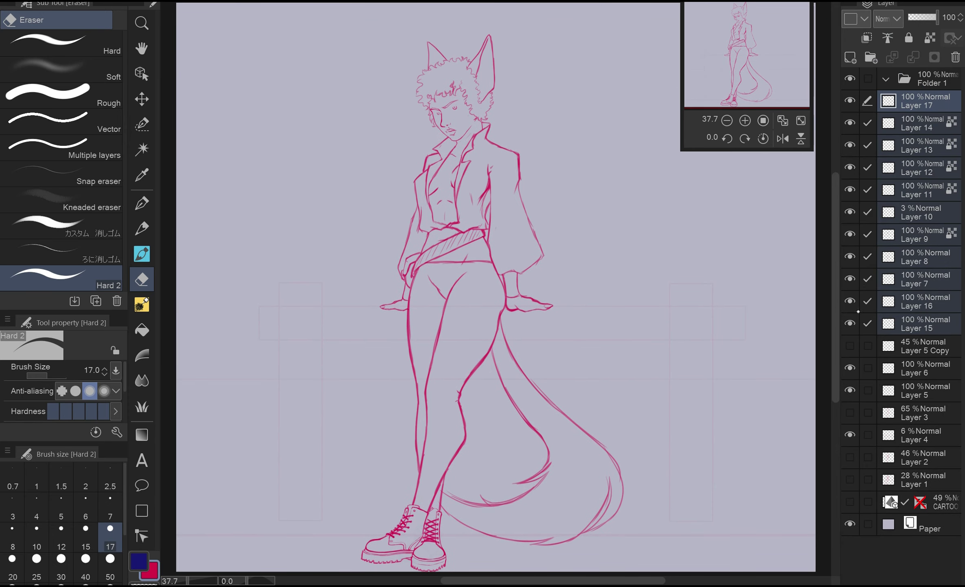
click(888, 345)
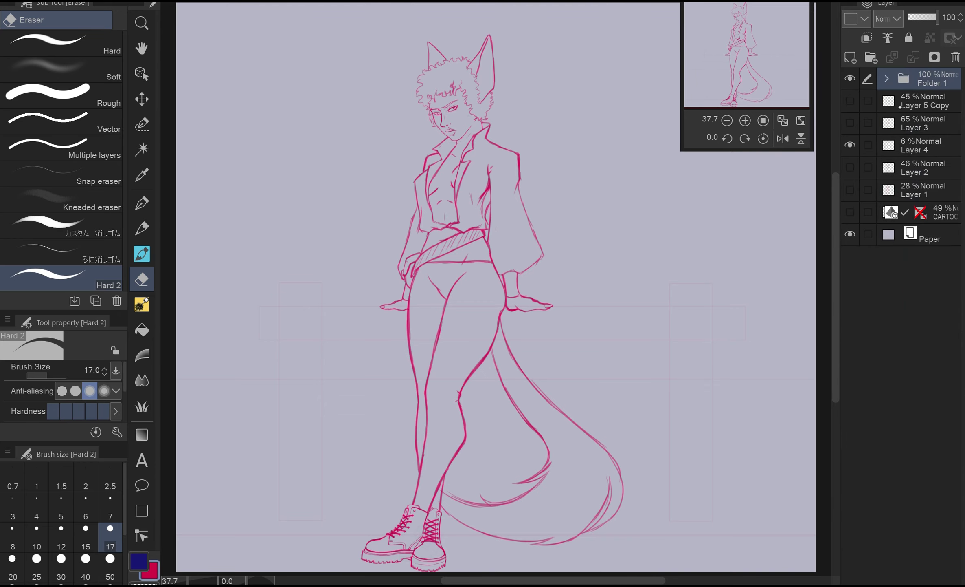
Move Layer 4 below Folder 1 and group the hidden rough sketch layers into a second collapsed folder.
drag(920, 167, 920, 94)
click(886, 101)
click(929, 130)
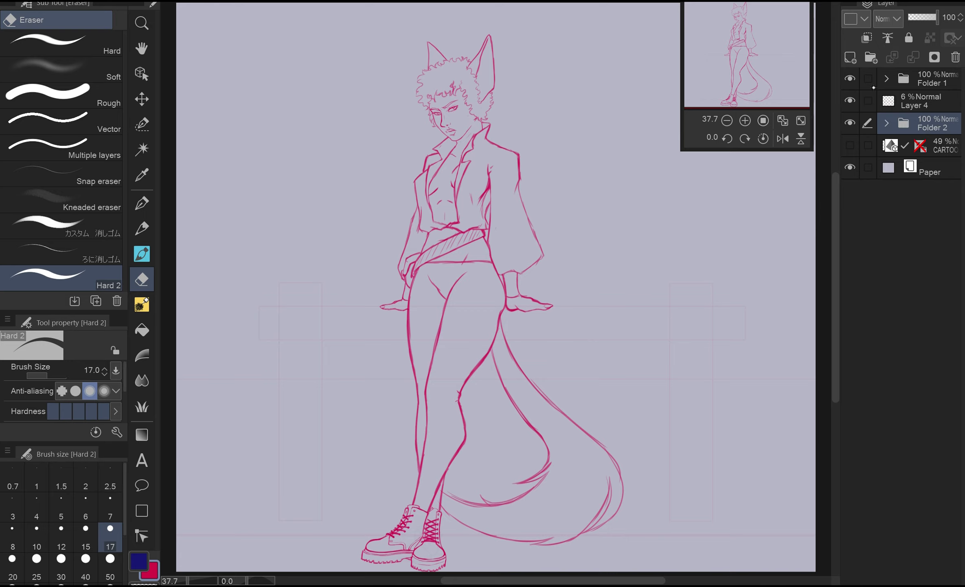